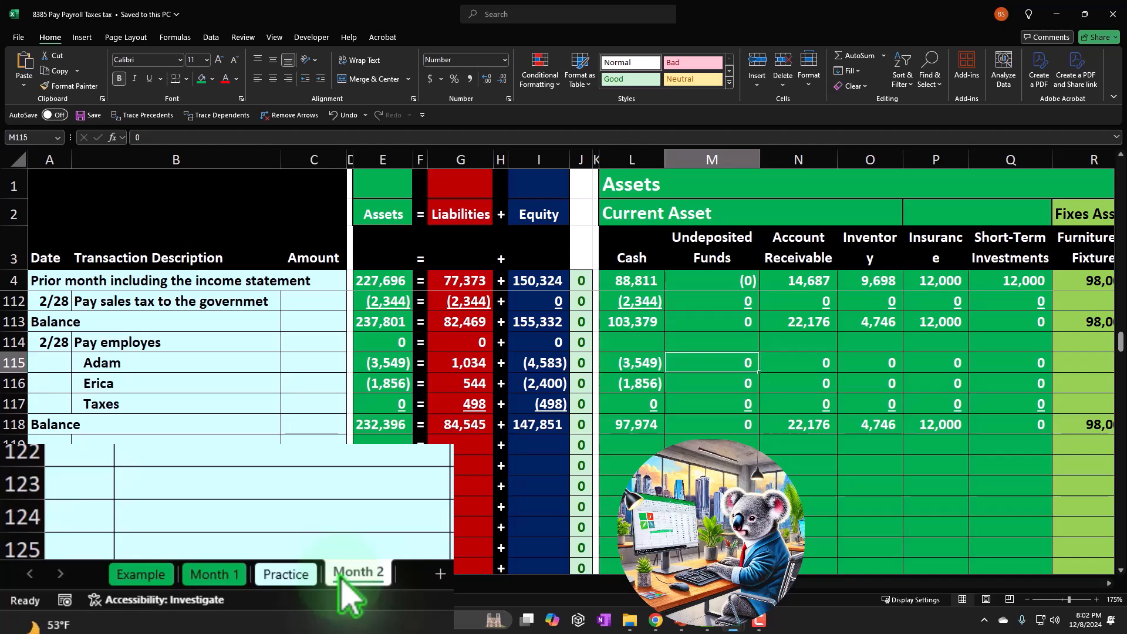
On the Example sheet, examine the 2/28 employee pay entry and the payroll tax payment lines in rows 114 to 122.
click(88, 582)
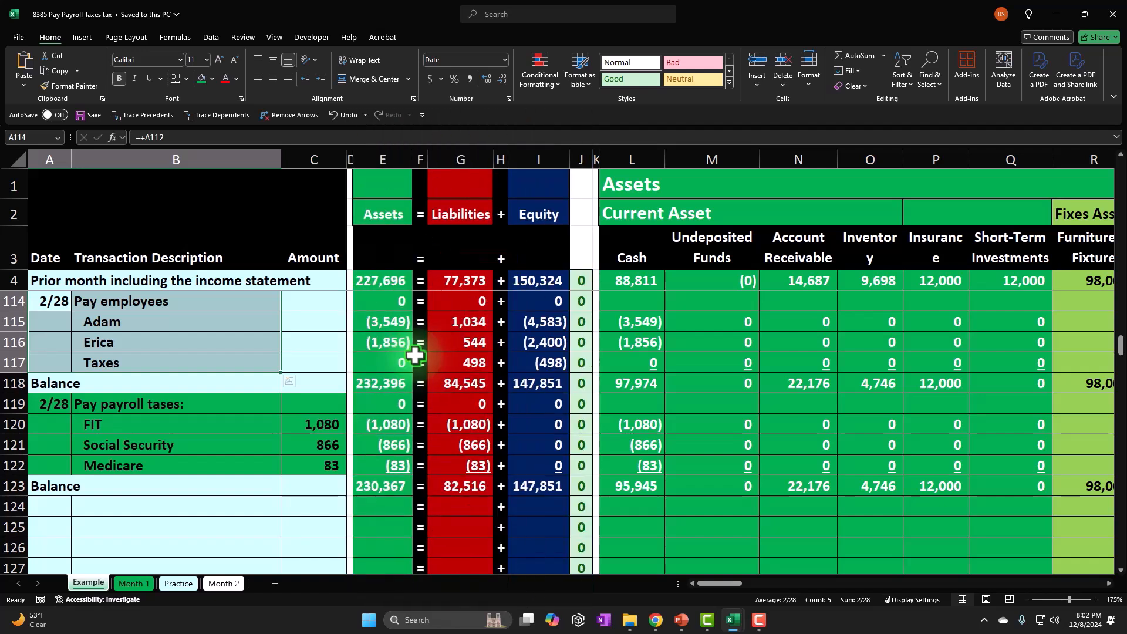
click(258, 440)
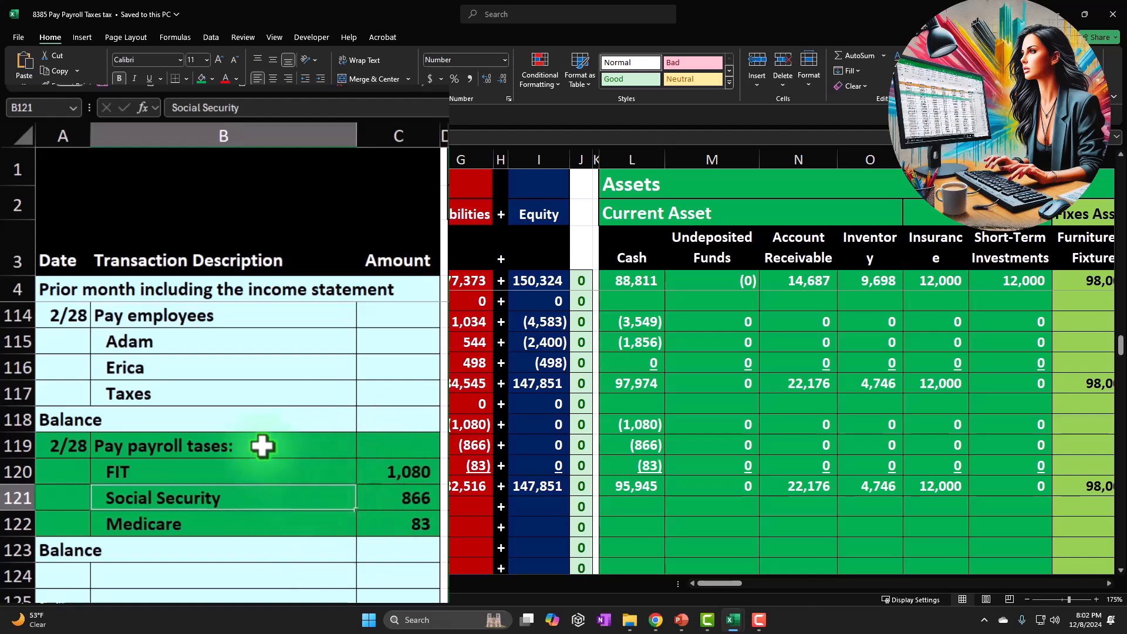
drag(73, 317, 279, 387)
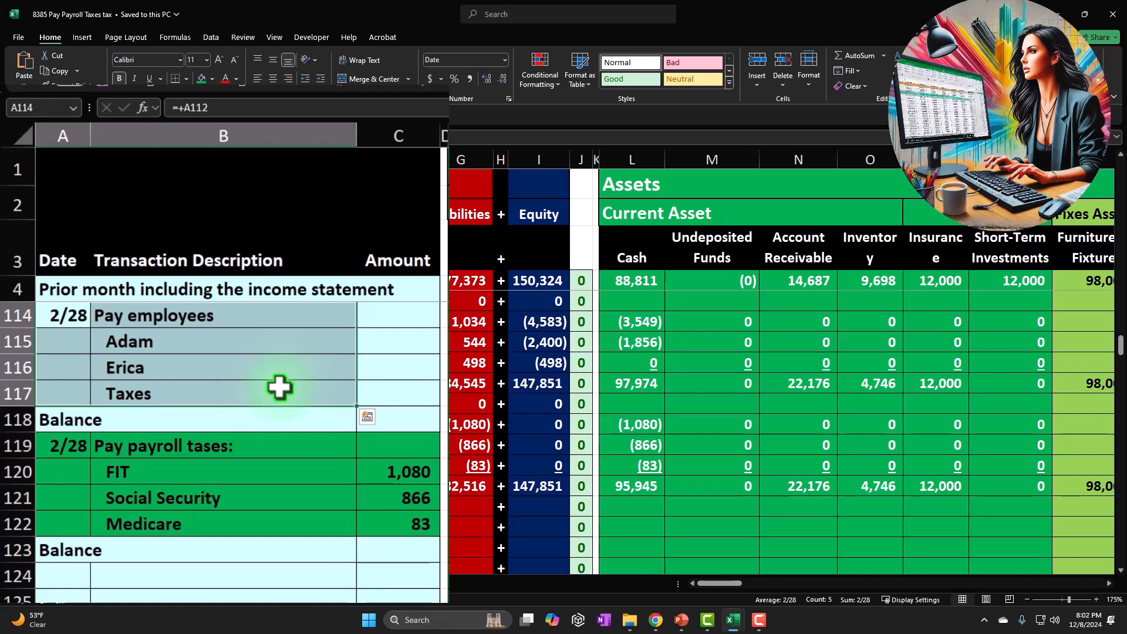
drag(66, 447, 366, 530)
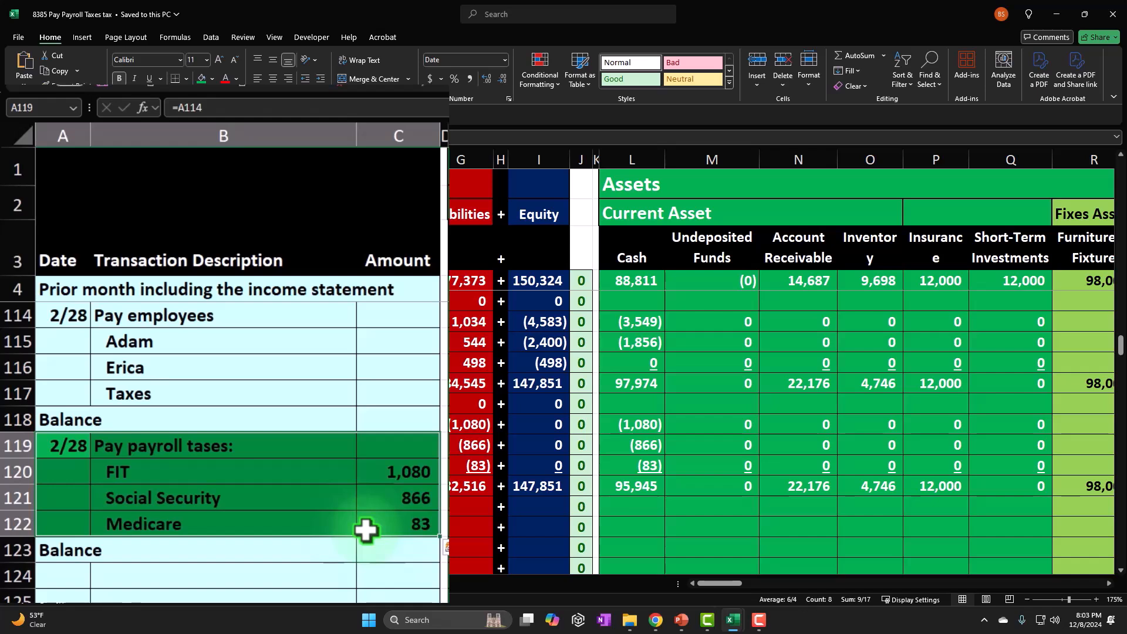
click(365, 531)
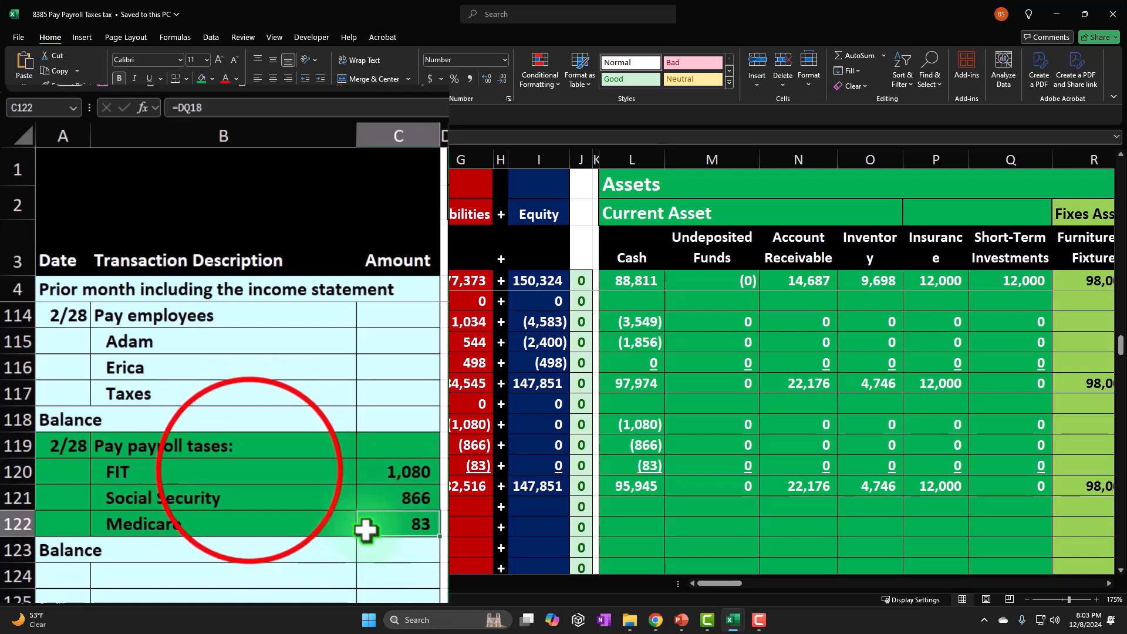
click(249, 471)
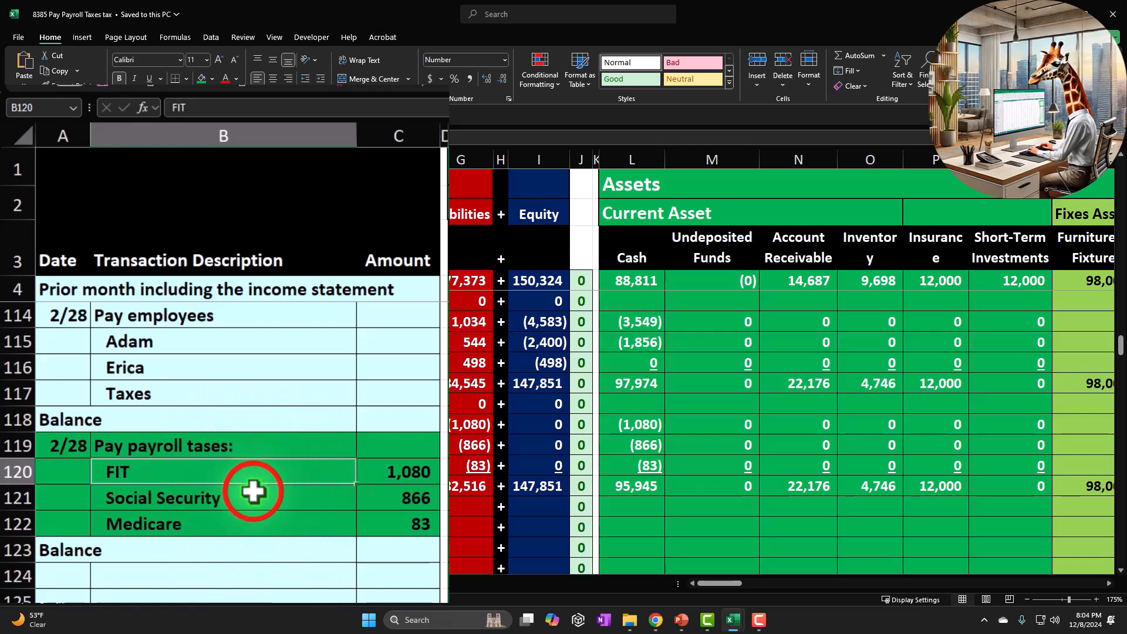
drag(252, 495, 252, 529)
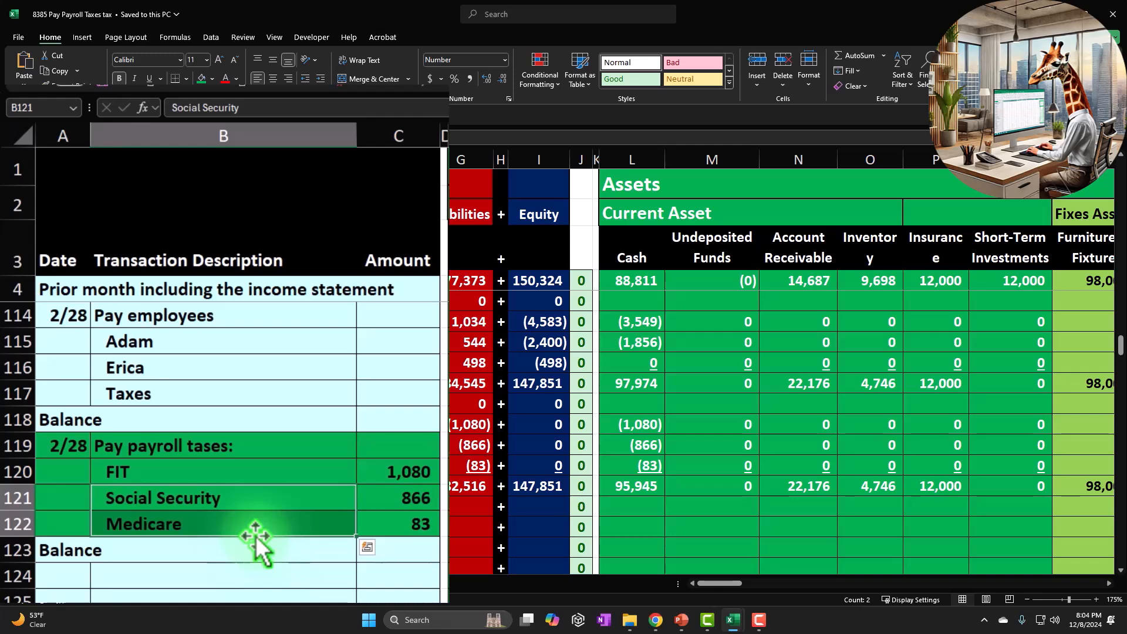
click(252, 565)
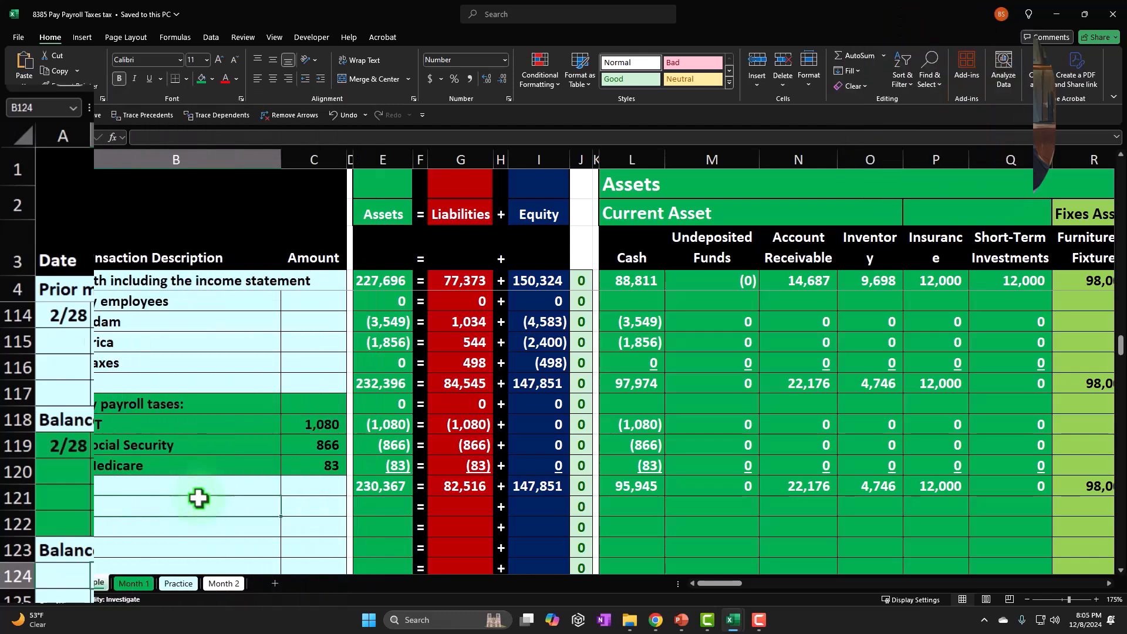
Check the Payroll Expense balance in row 118 of the income statement columns, and review the employee pay and FIT lines.
drag(705, 584, 808, 583)
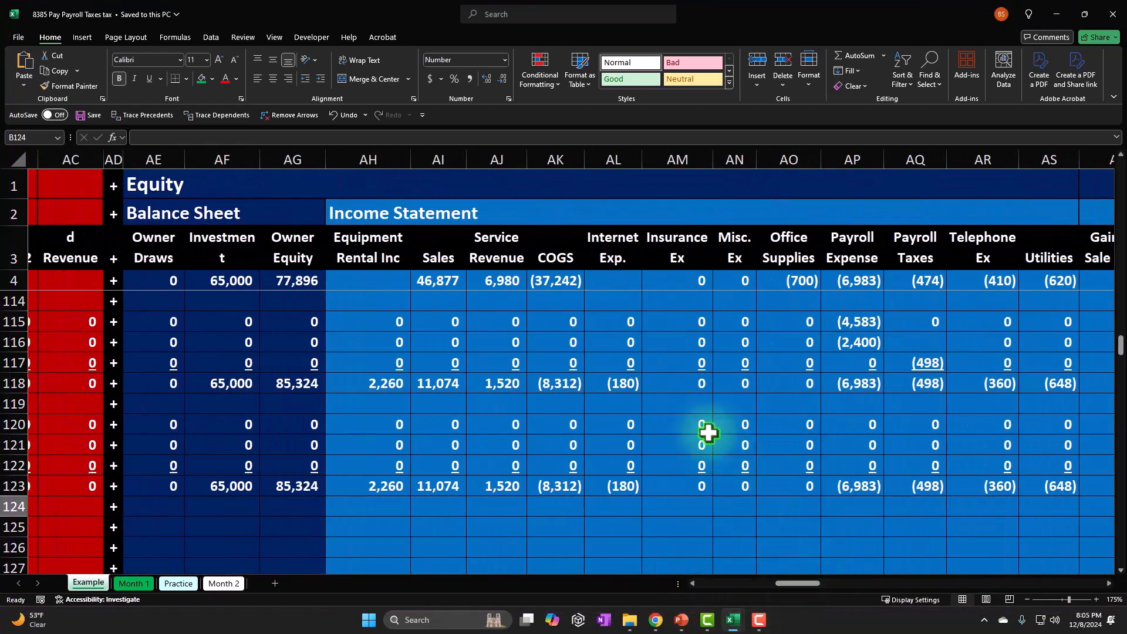
click(889, 437)
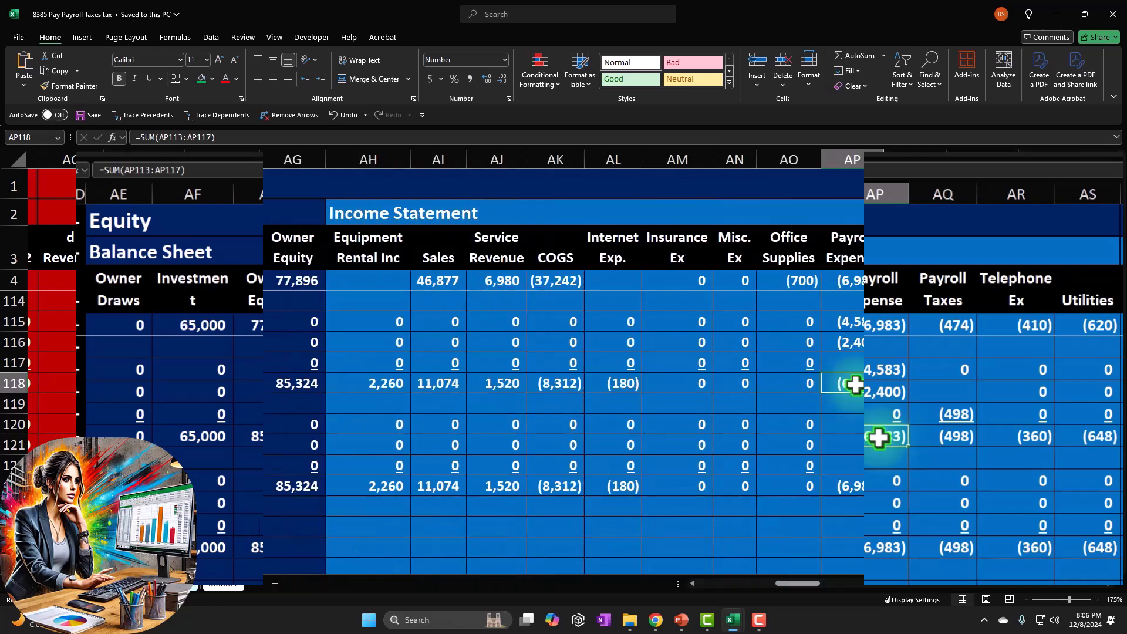
drag(809, 586, 696, 583)
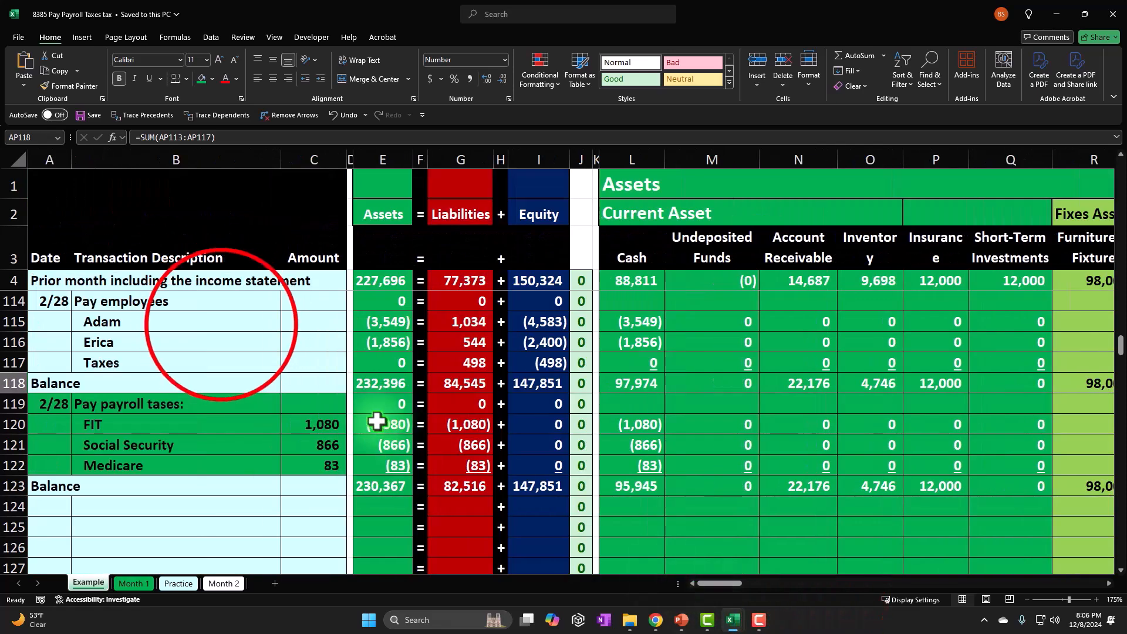
click(221, 324)
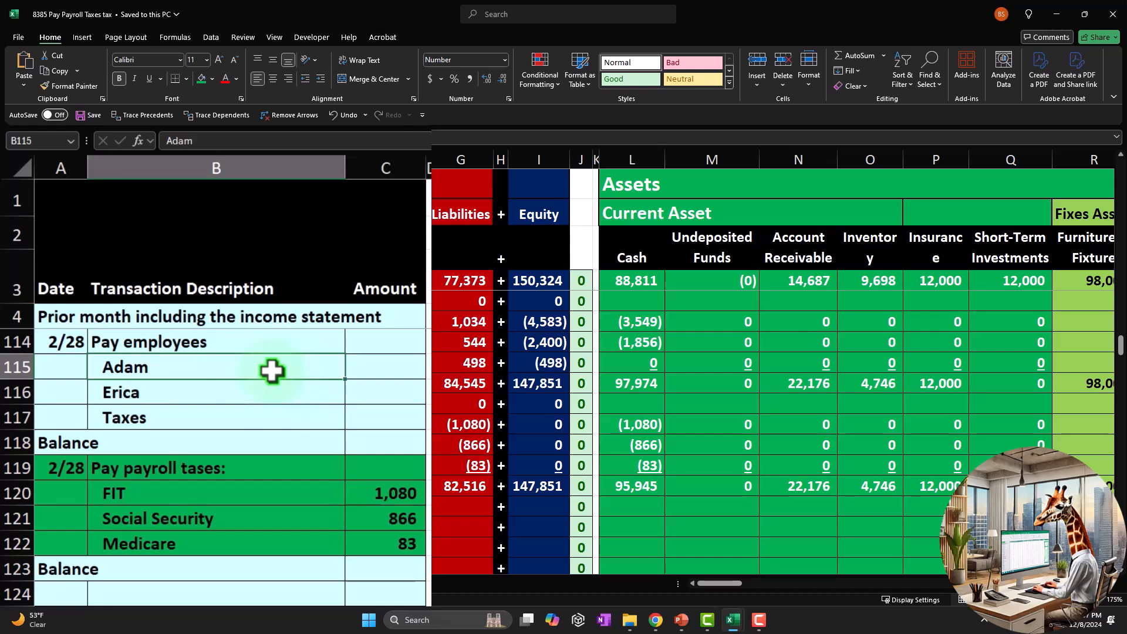
click(164, 498)
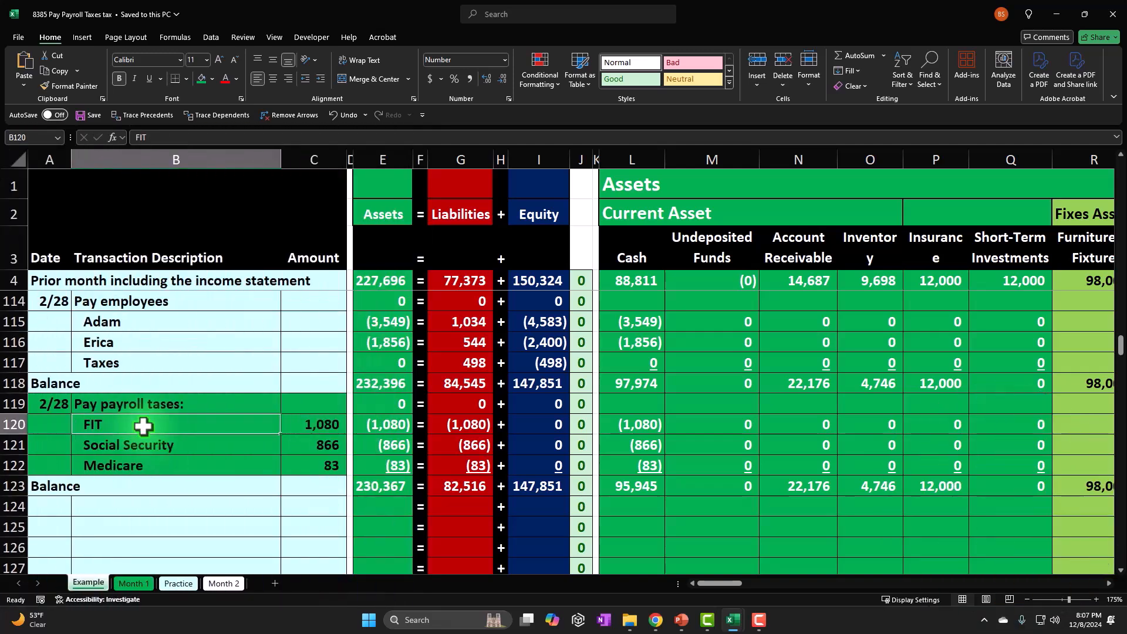
Examine the Payroll Liability column, including its row 118 balance and the tax payment rows below it.
drag(728, 583, 781, 590)
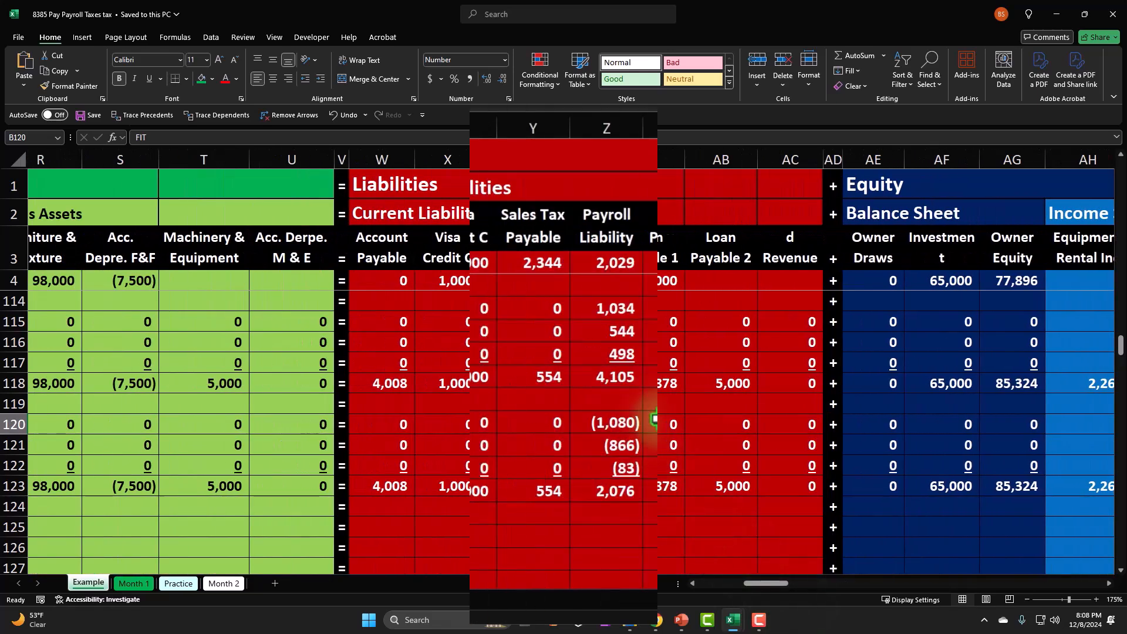
click(587, 382)
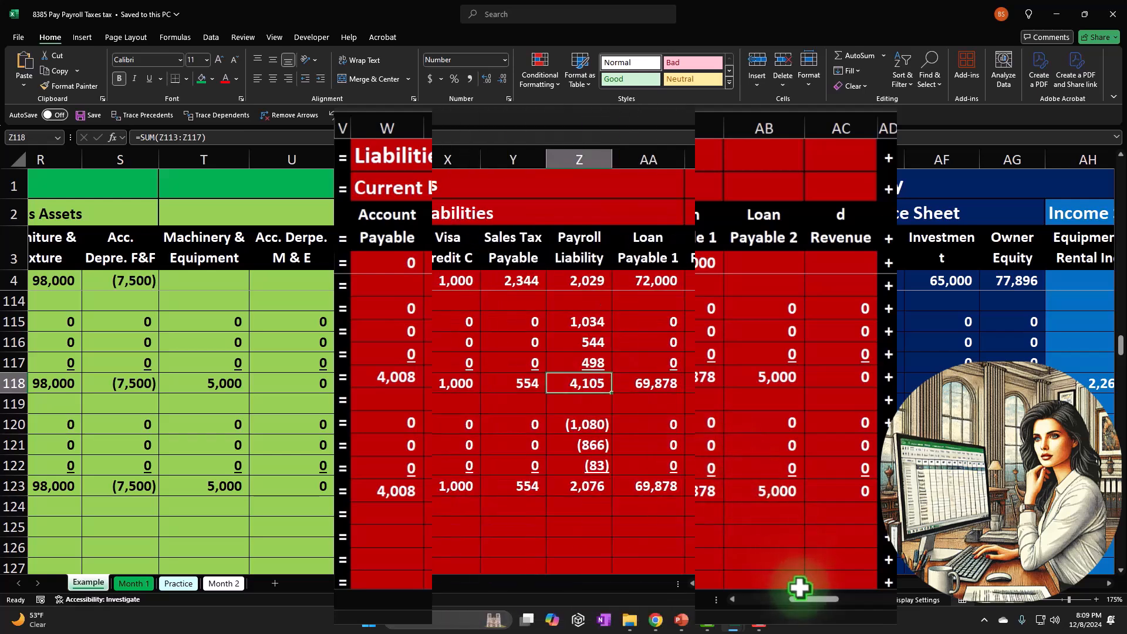
drag(755, 583, 642, 583)
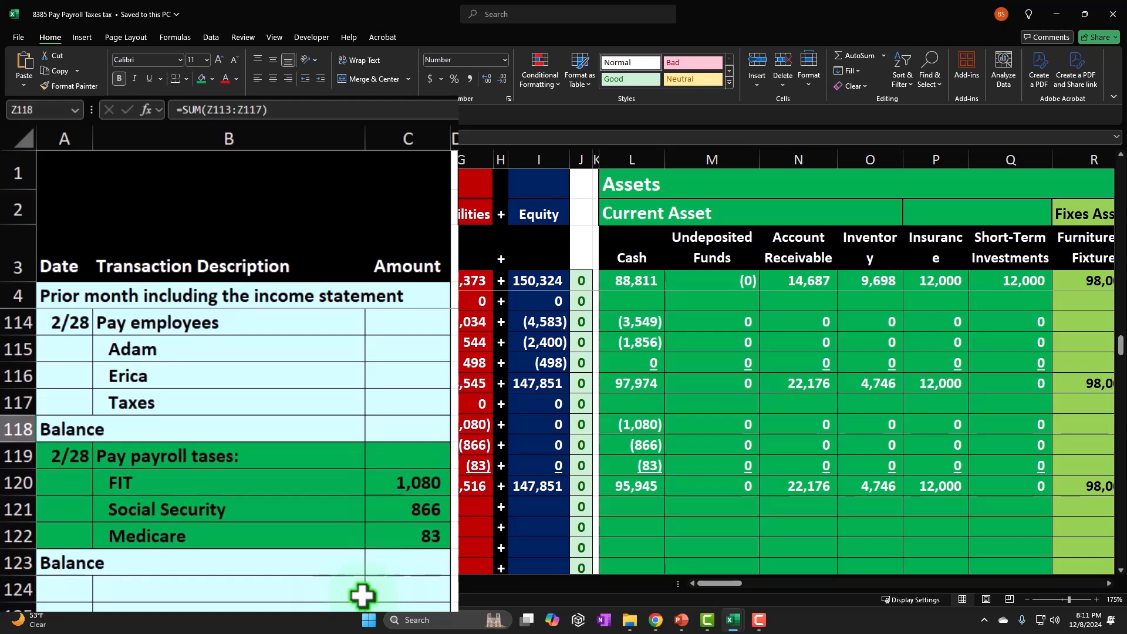
Review the FIT, Social Security and Medicare payment amounts in C120:C122 of the Example sheet.
click(394, 487)
drag(394, 488, 390, 532)
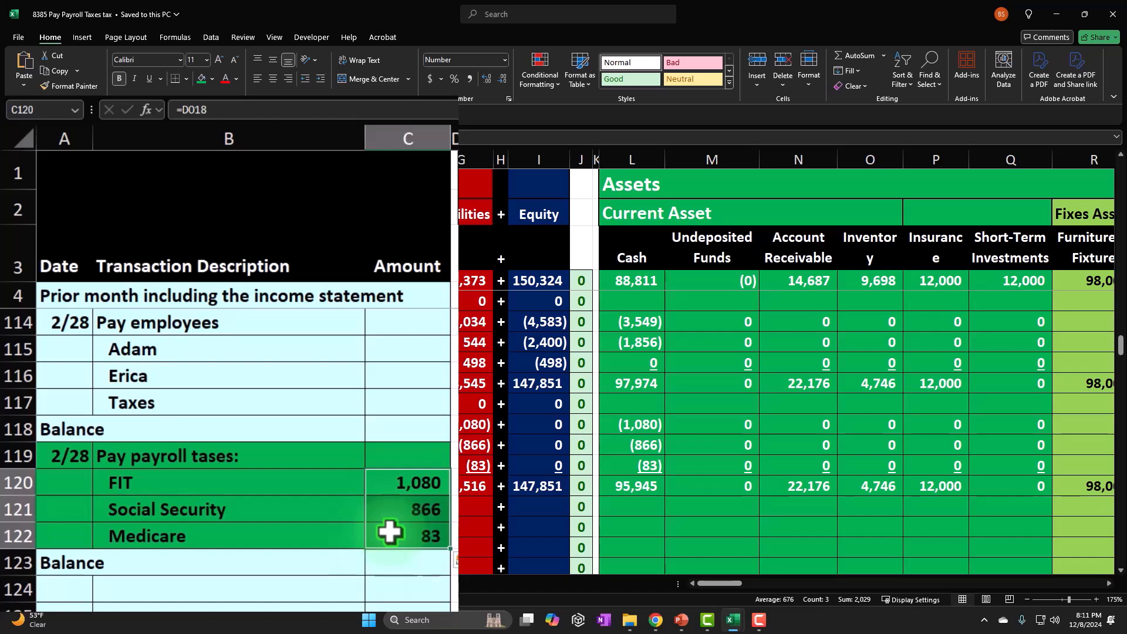
click(352, 490)
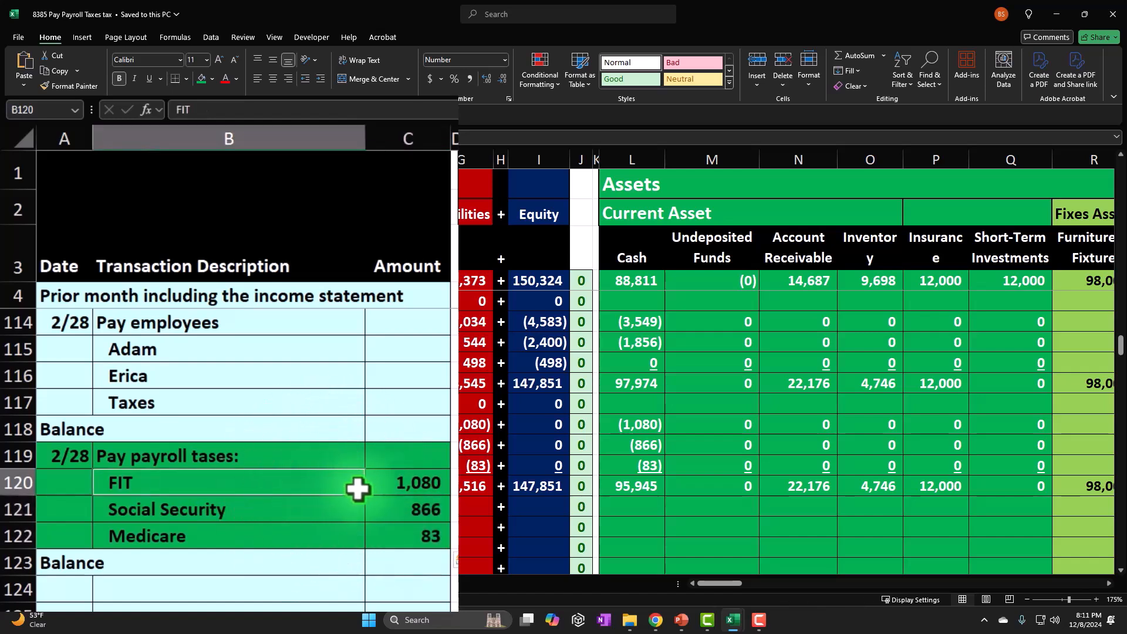
drag(354, 489, 373, 489)
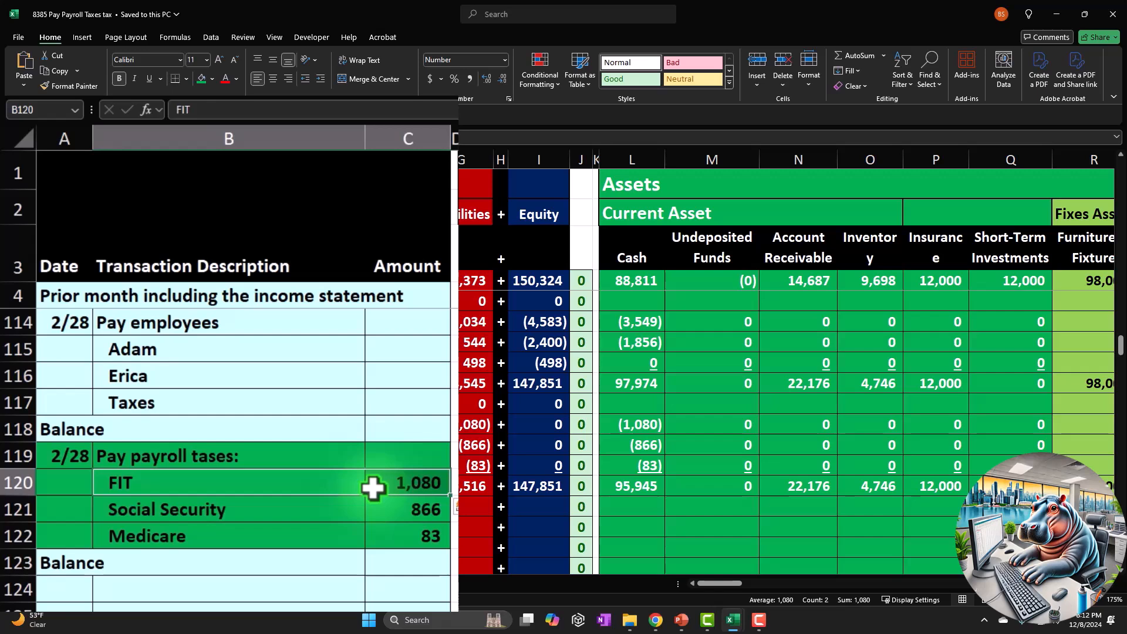
drag(345, 501, 390, 524)
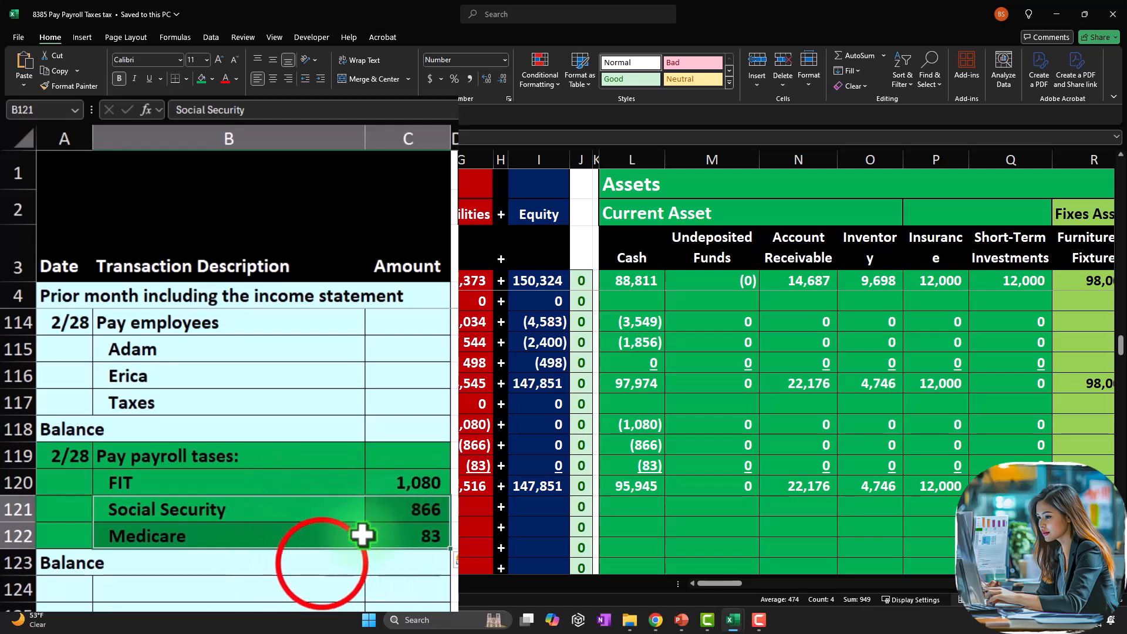
click(322, 564)
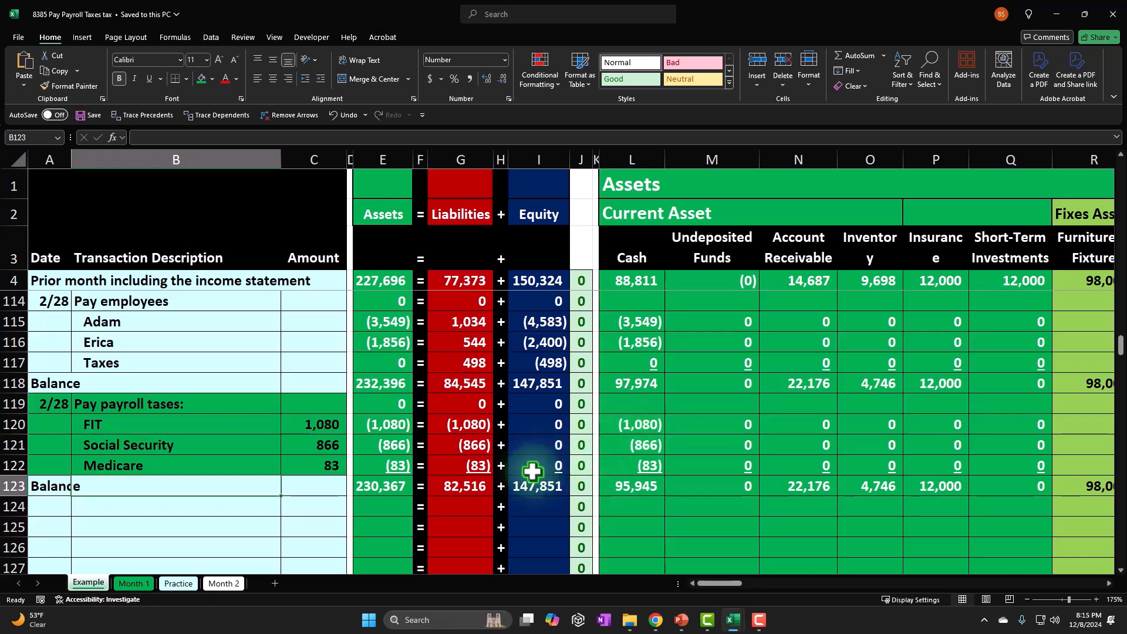
Open the Month 2 sheet and locate the payroll ledger tables beginning at column DM, beyond the inventory subsidiary ledgers.
click(226, 584)
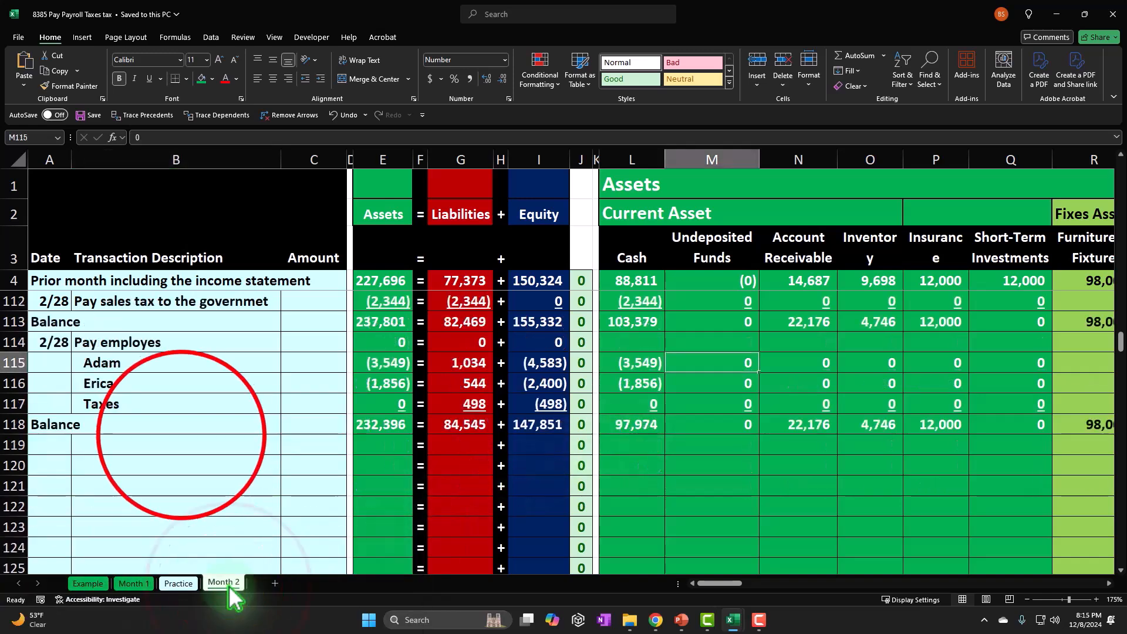
click(179, 442)
scroll(506, 510, up, 20)
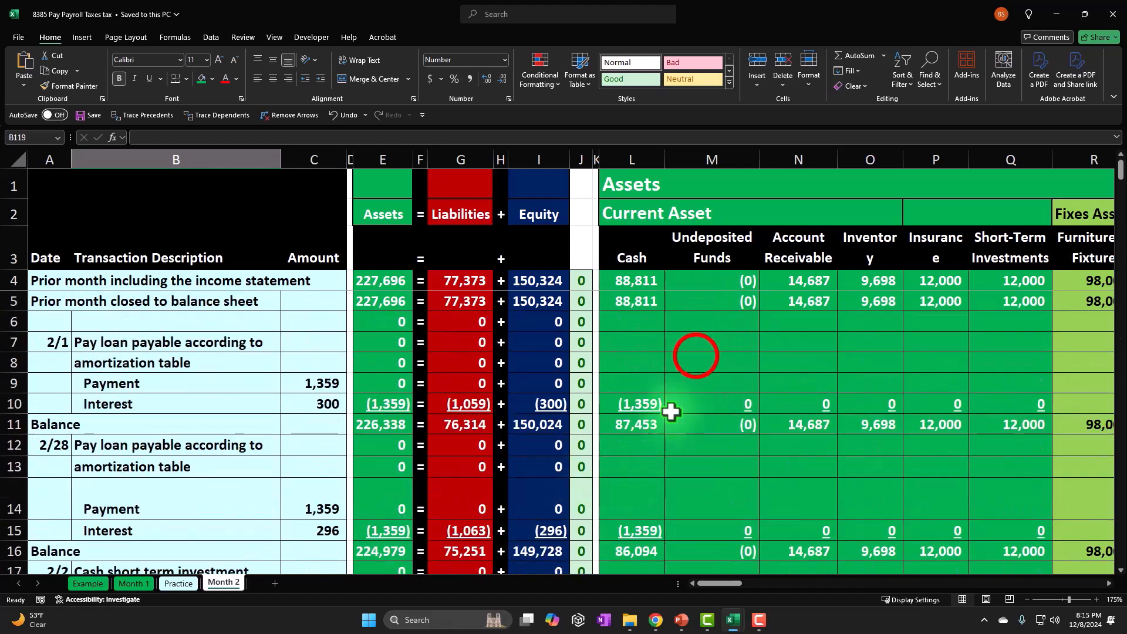
click(696, 359)
key(Right)
key(Right)
key(Right)
key(Right)
key(Right)
key(Right)
key(Right)
key(Right)
key(Right)
key(Right)
key(Right)
key(Right)
key(Right)
key(Right)
key(Right)
key(Right)
key(Right)
key(Right)
key(Right)
key(Right)
key(Right)
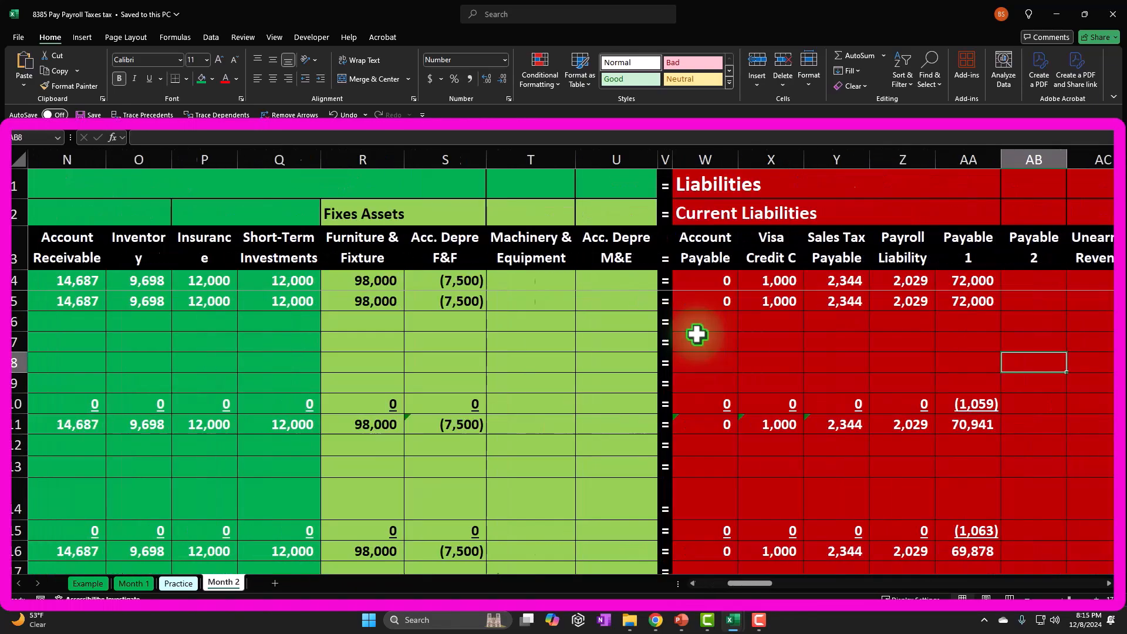
key(Right)
key(Right)
key(Right)
key(Right)
key(Right)
key(Right)
key(Right)
key(Right)
key(Right)
key(Right)
key(Right)
key(Right)
key(Right)
key(Right)
key(Right)
key(Right)
key(Right)
key(Right)
key(Right)
key(Right)
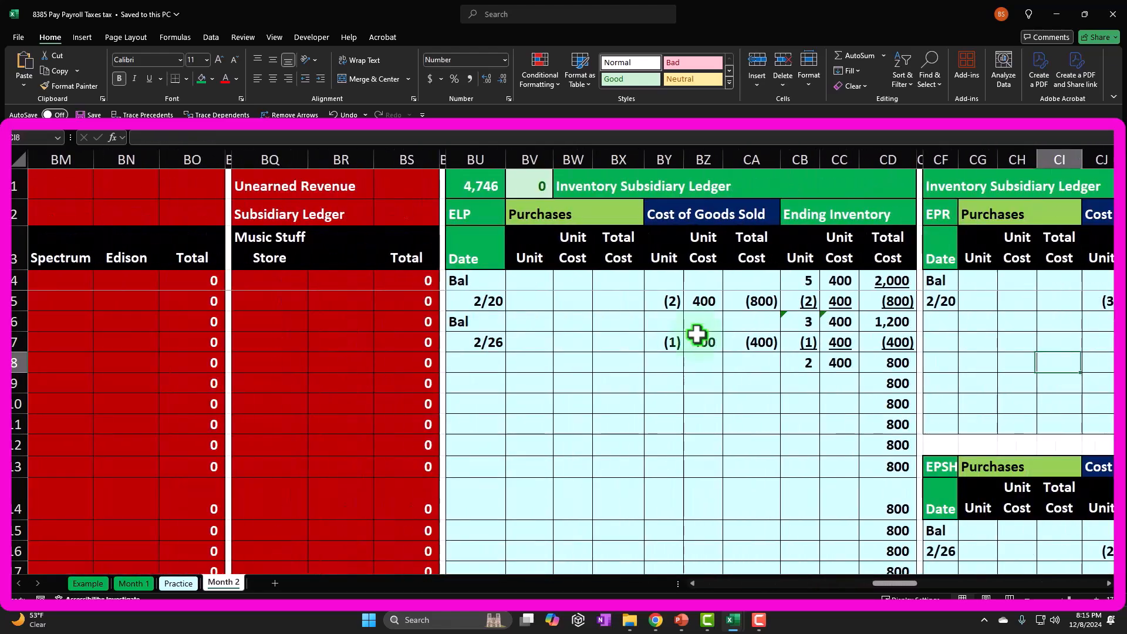
key(Left)
key(Left)
key(Left)
key(Right)
key(Right)
key(Right)
key(Left)
key(Left)
key(Left)
key(Left)
key(Left)
key(Left)
key(Left)
key(Left)
key(Left)
key(Left)
key(Left)
key(Left)
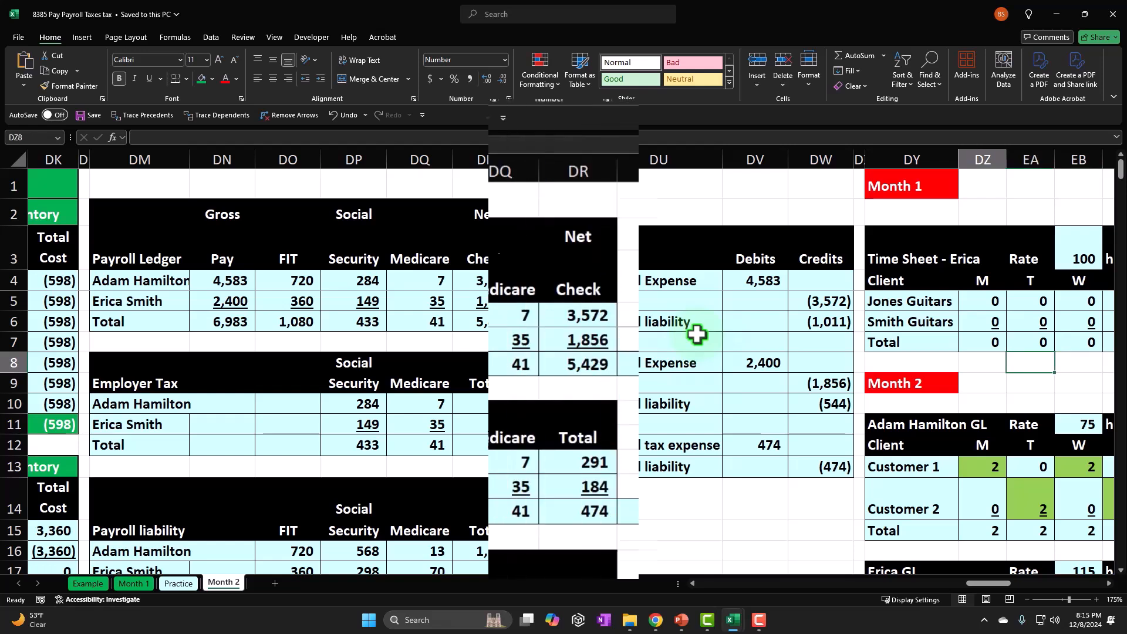
Examine the Month 1 payroll ledger and employer tax tables in DM2:DS12, and compare them with the Month 2 tables below.
mouse_move(147, 237)
mouse_down()
mouse_move(466, 558)
mouse_move(629, 534)
mouse_move(660, 515)
mouse_move(554, 448)
mouse_up()
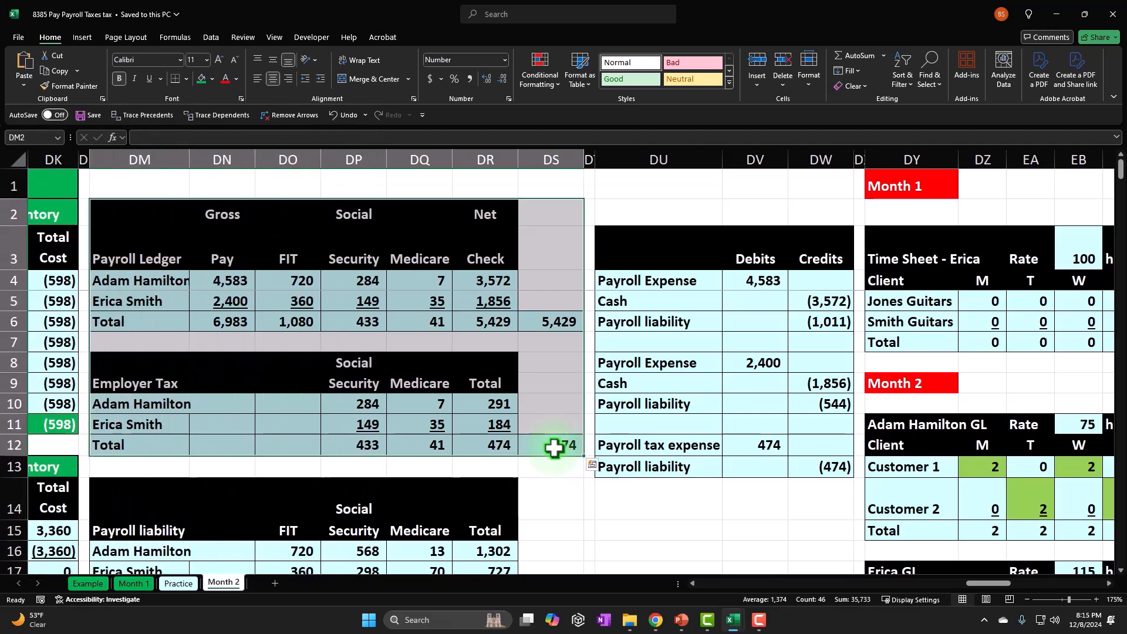
scroll(554, 448, down, 5)
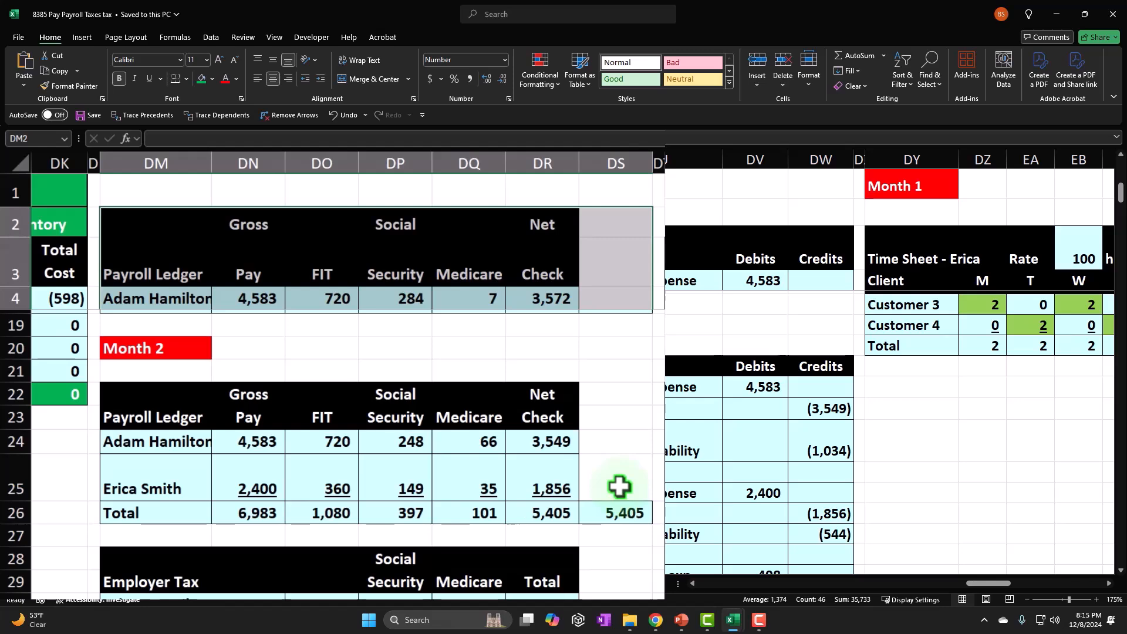
scroll(619, 487, down, 1)
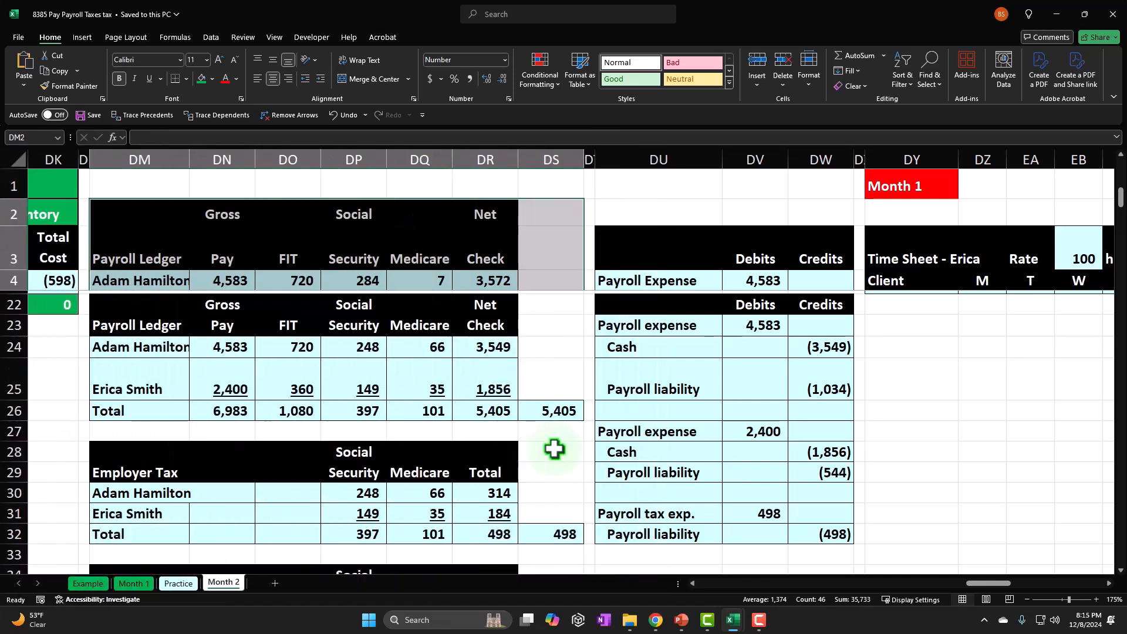
scroll(554, 449, up, 6)
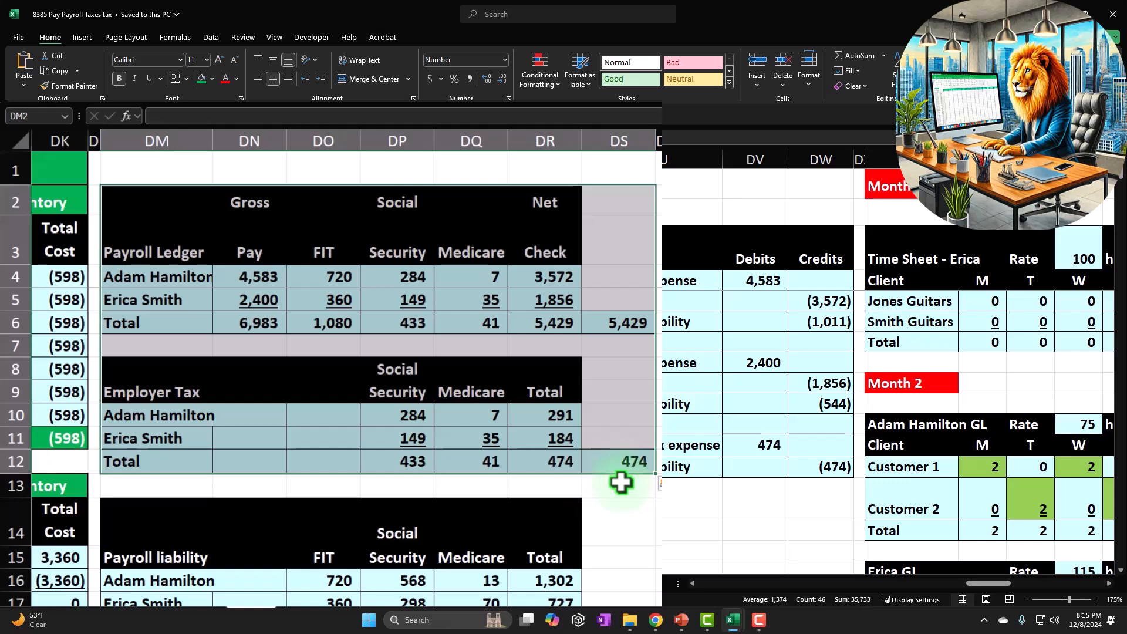
Review the Month 1 payroll ledger totals in row 6 for gross pay, FIT, Social Security, Medicare and net check.
click(468, 444)
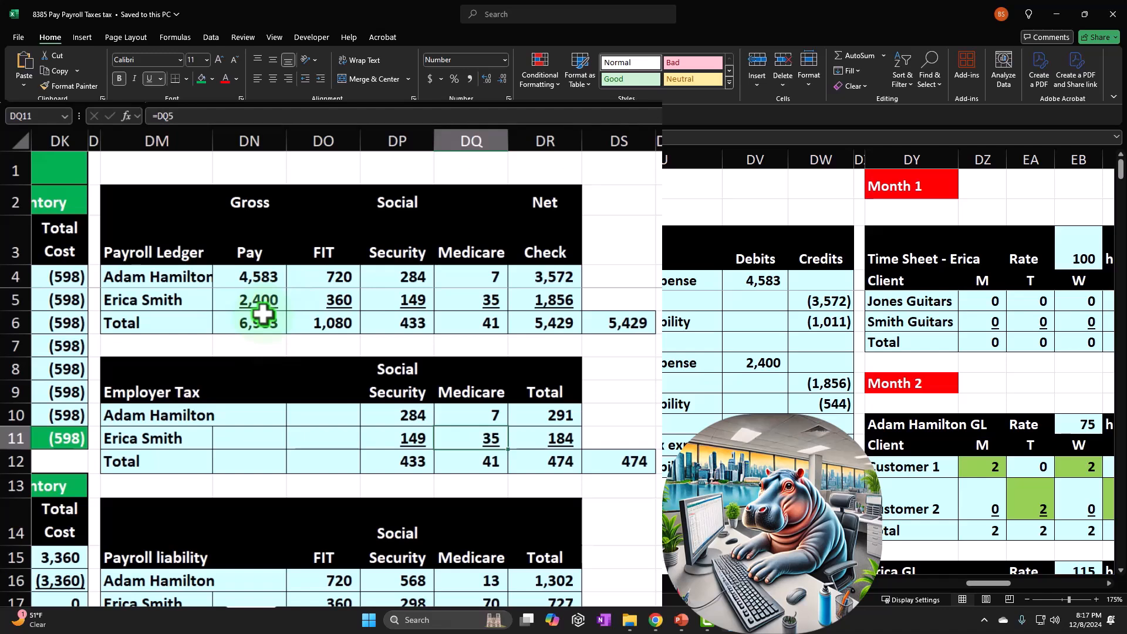
click(279, 435)
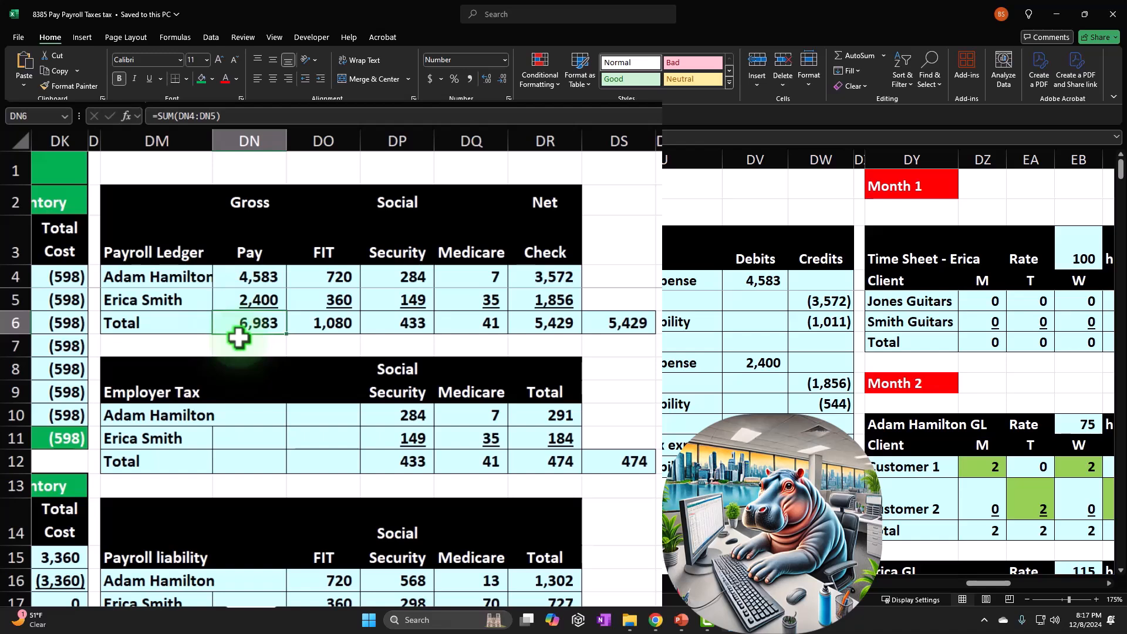
click(320, 327)
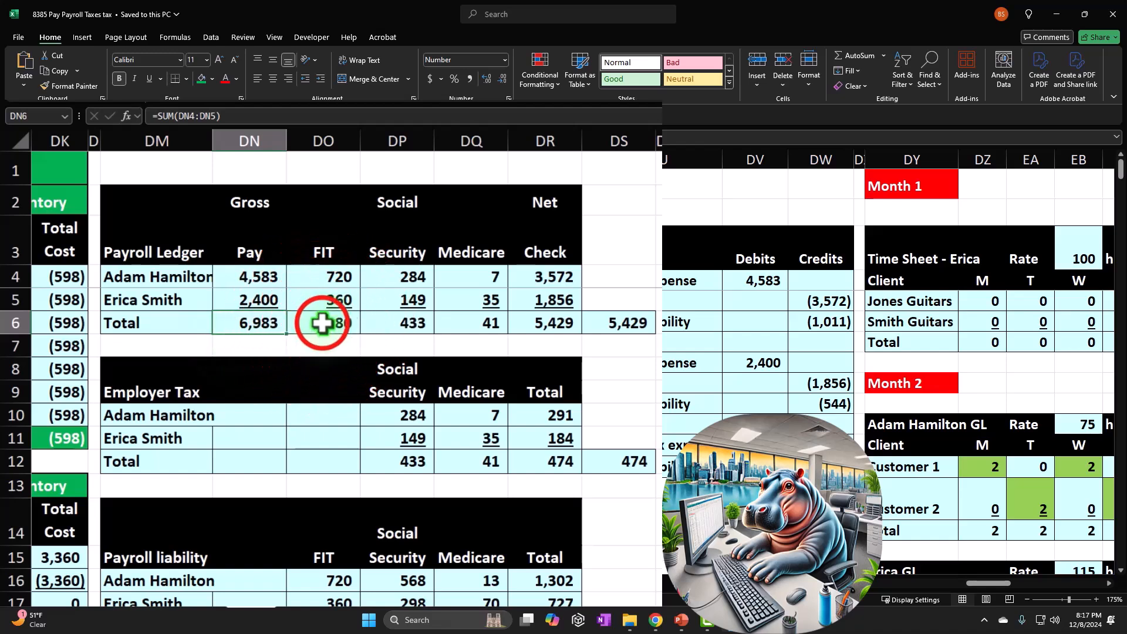
drag(369, 322, 456, 320)
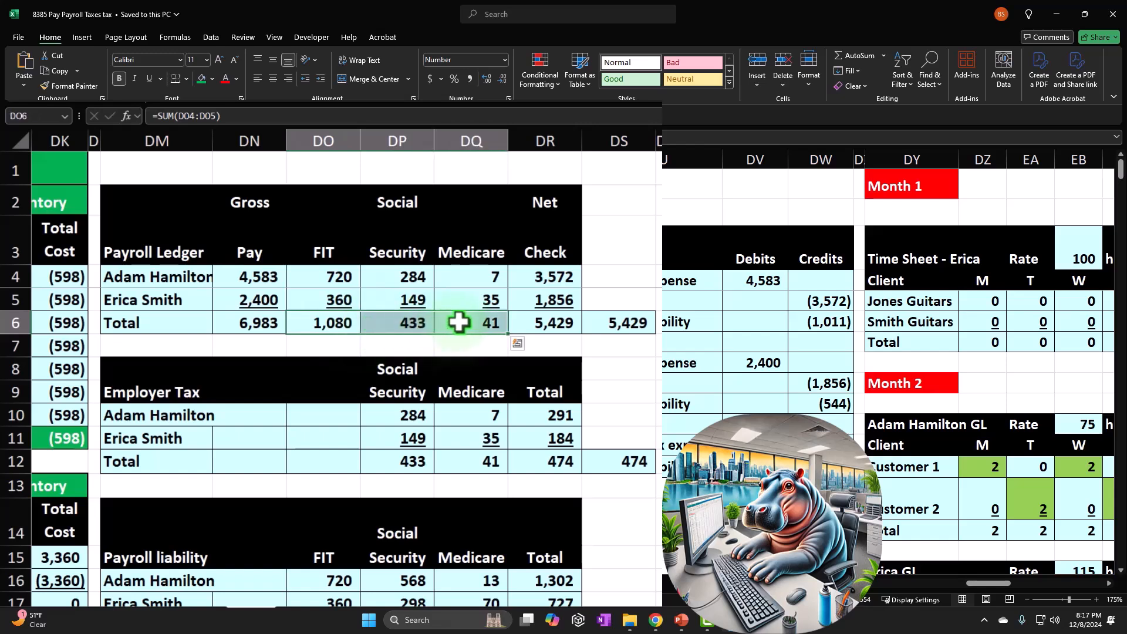
click(564, 317)
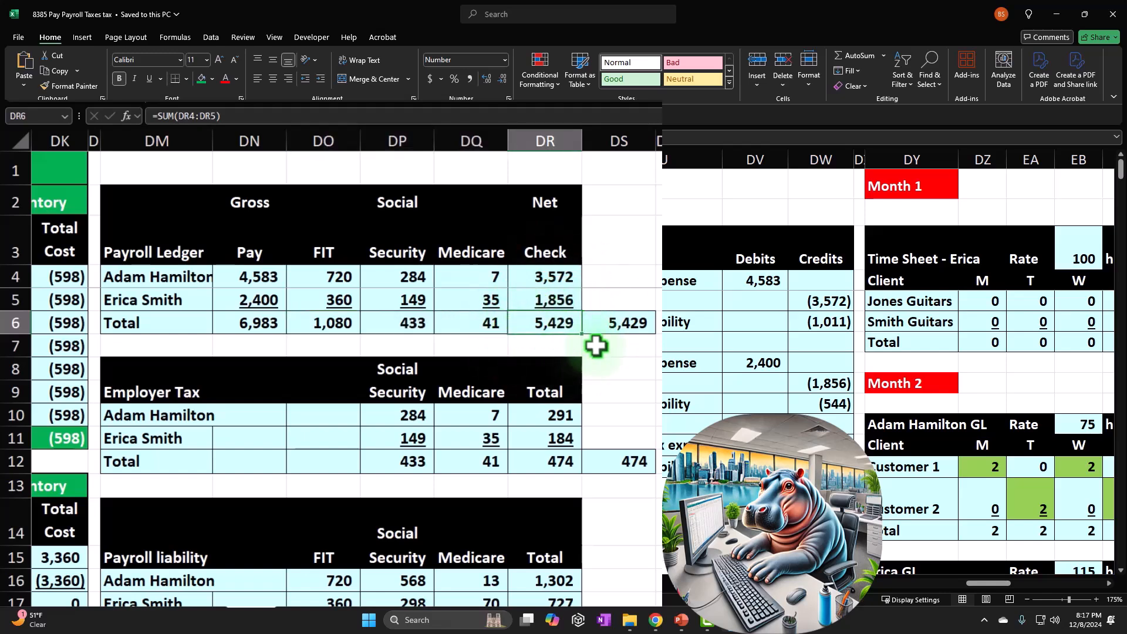
Review the Month 1 employee withholding totals in DO6:DQ6 and the employer Social Security and Medicare totals in DP12:DR12.
click(262, 327)
key(ctrl+c)
drag(314, 322, 446, 323)
key(ctrl+v)
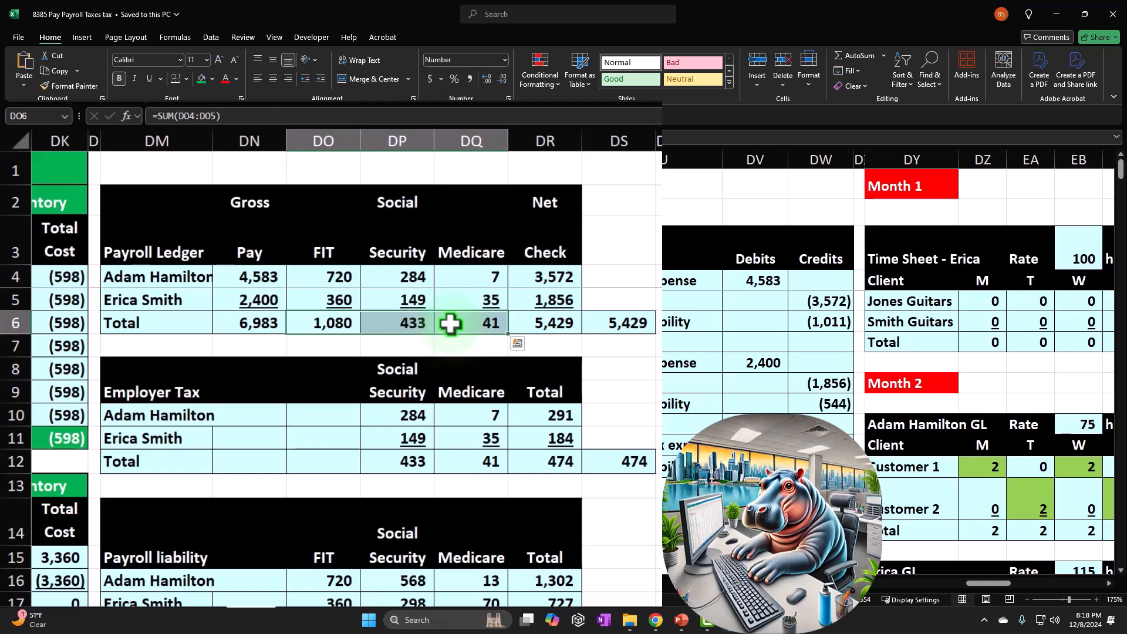
drag(396, 461, 449, 464)
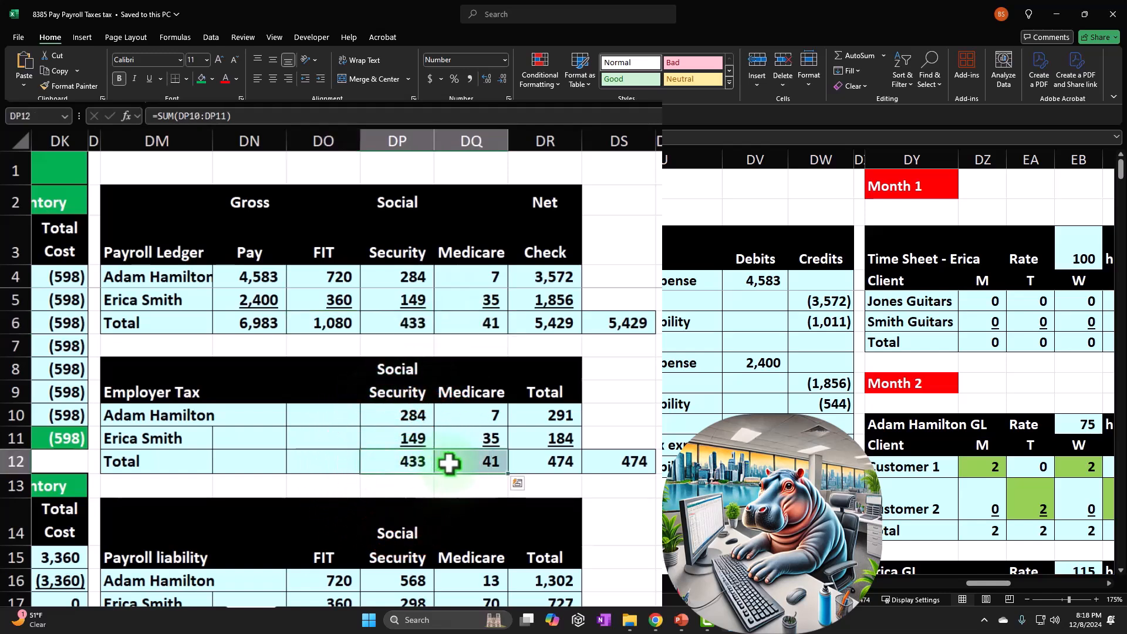
click(560, 459)
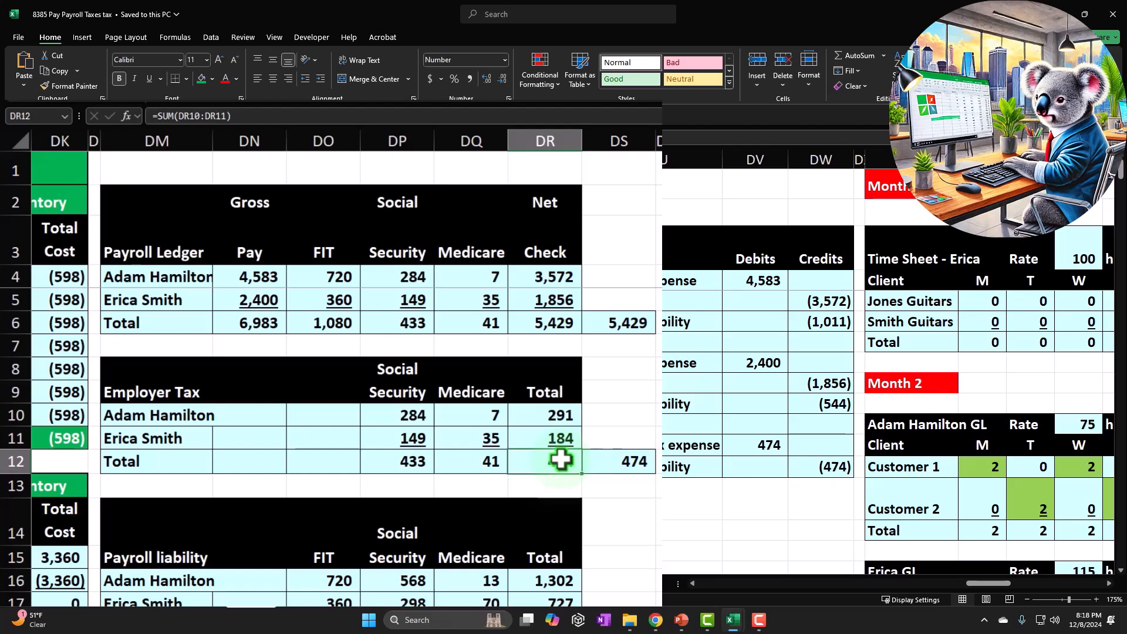
click(498, 496)
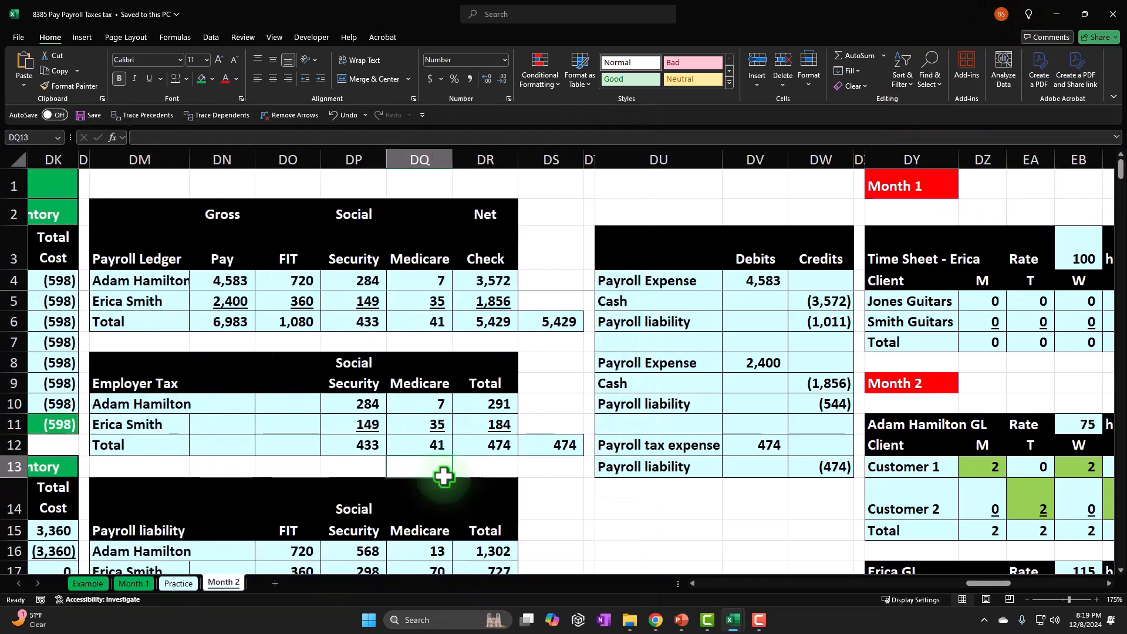
Examine the FIT, Social Security and Medicare columns of the Month 1 payroll ledger one by one.
drag(305, 213, 456, 232)
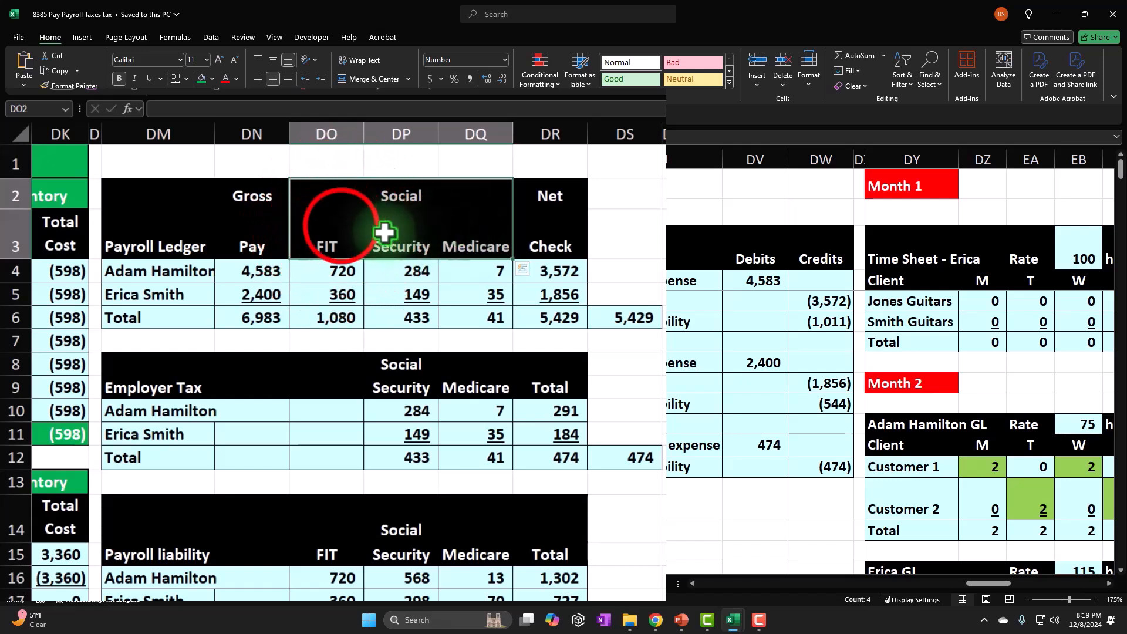
click(339, 223)
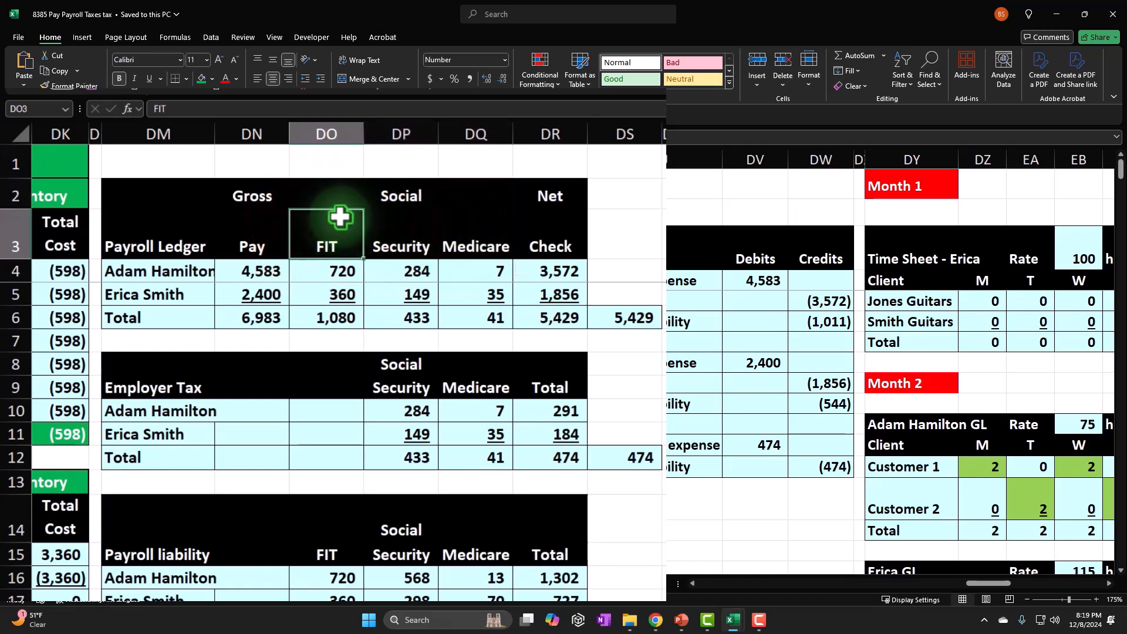
drag(426, 197, 422, 230)
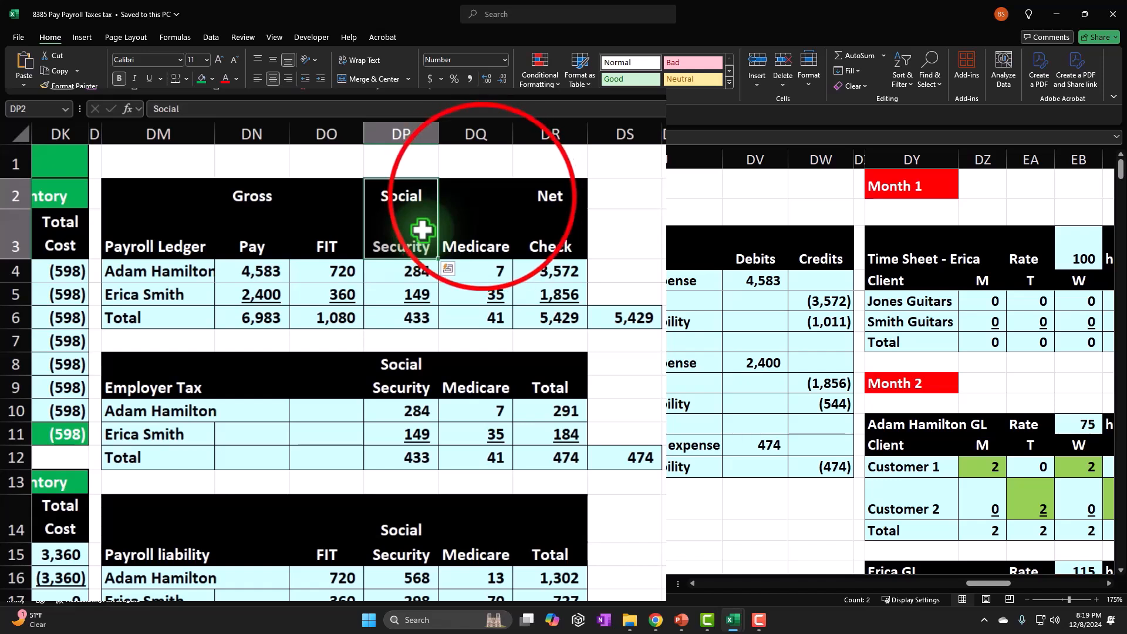
drag(478, 196, 479, 226)
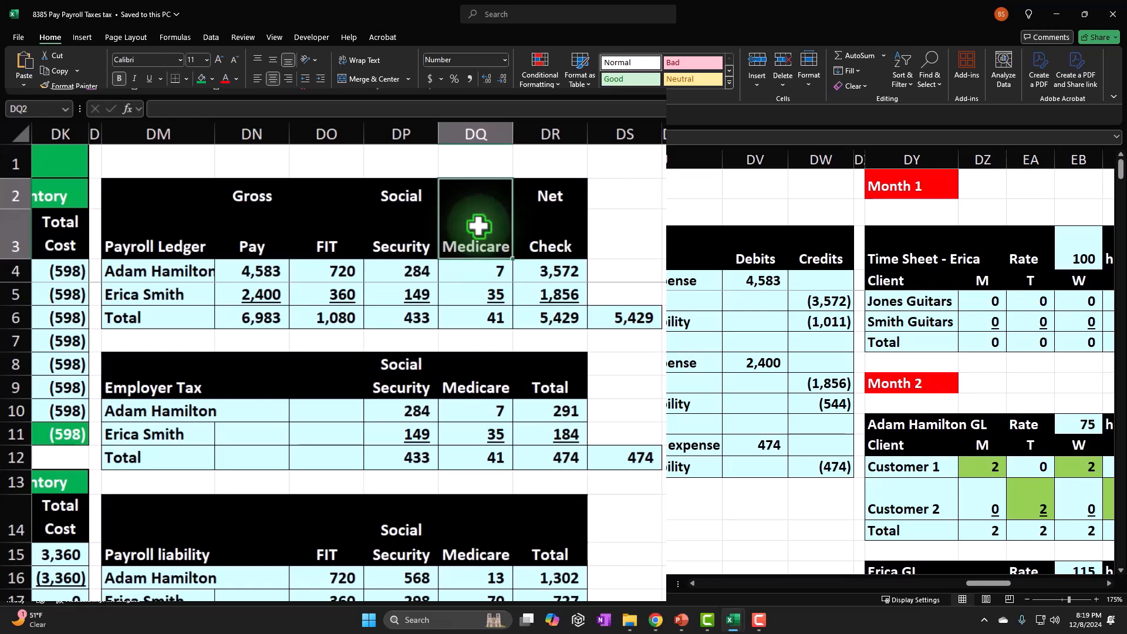
key(Down)
key(Down)
key(Down)
key(Down)
key(Down)
key(Down)
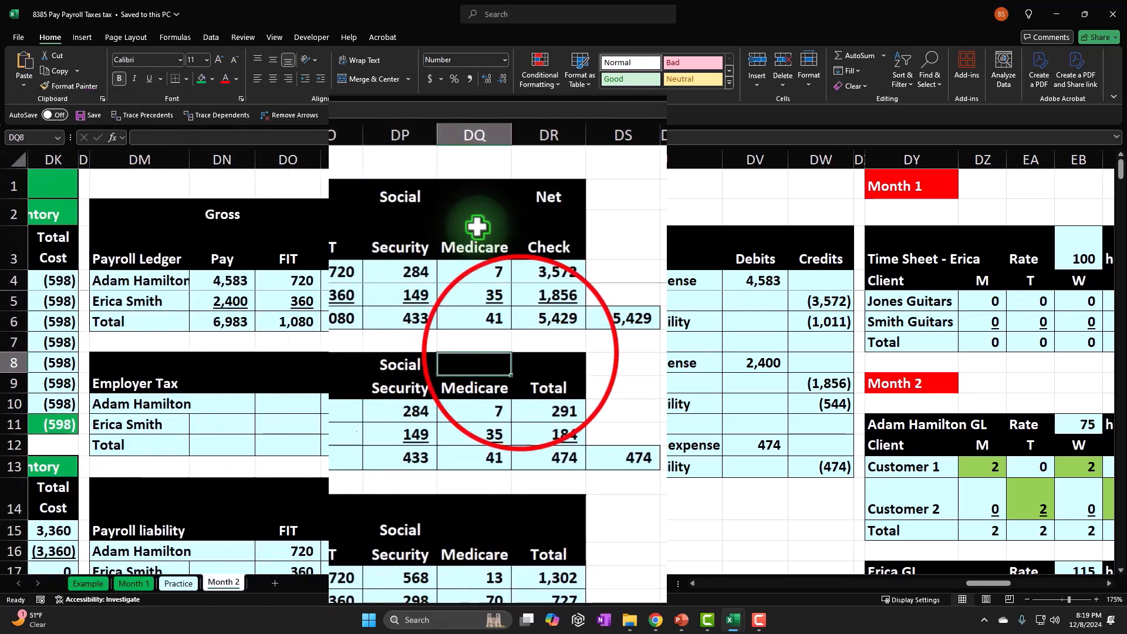
Review the Month 1 payroll liability totals in row 18 and inspect the sum formula in DS18.
click(520, 354)
scroll(510, 387, down, 2)
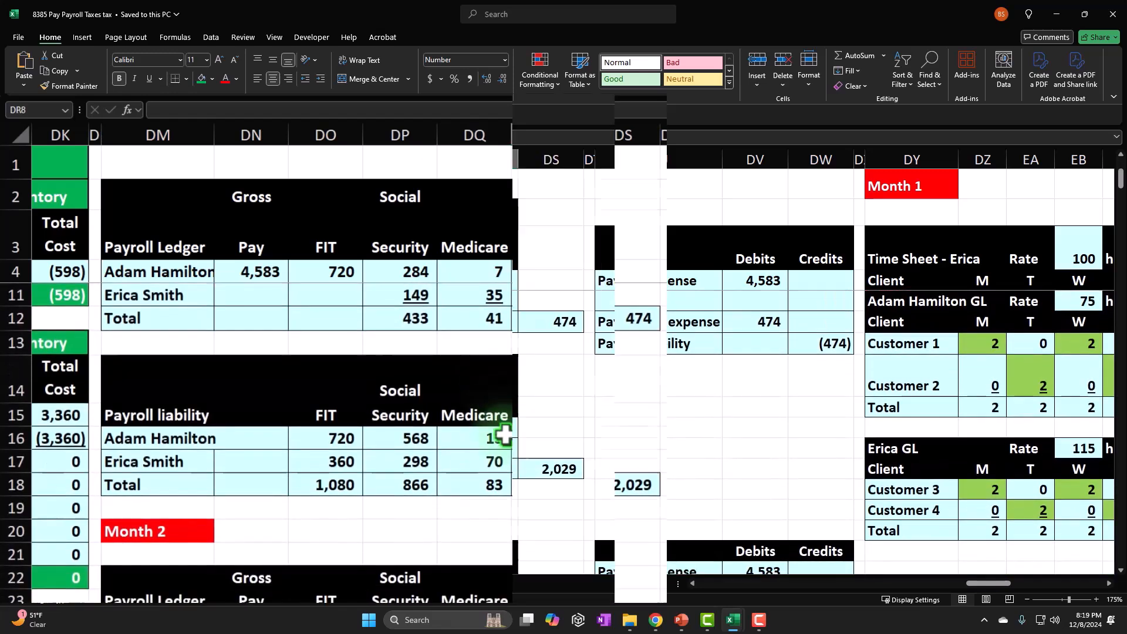
drag(319, 460, 415, 461)
double_click(549, 470)
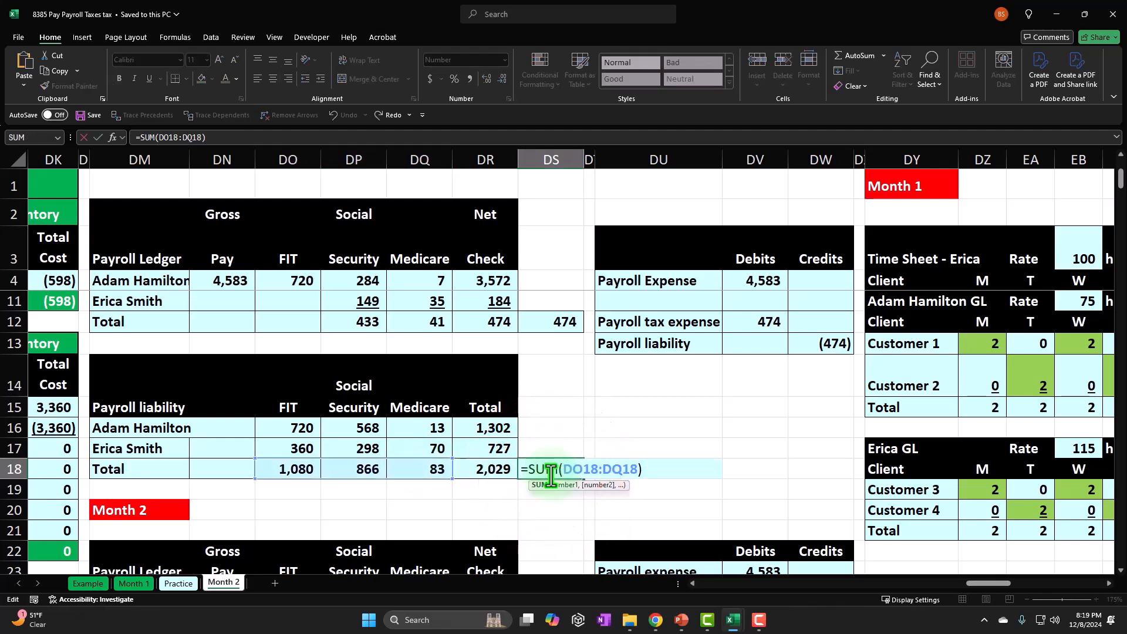
key(ctrl+Return)
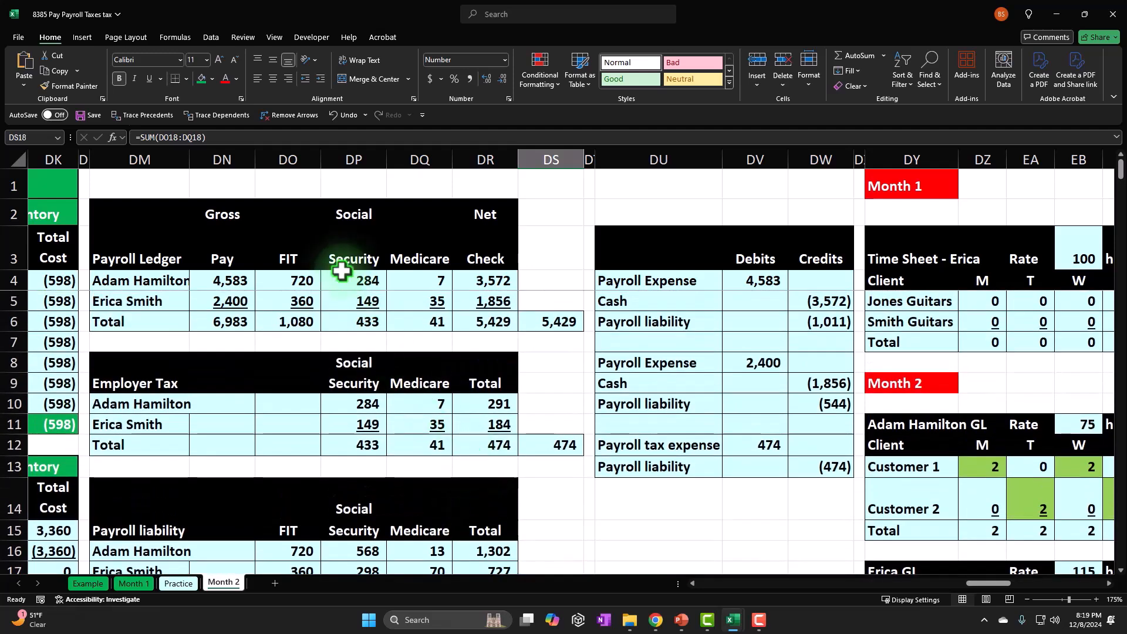
Return to the transaction list and date the first empty row, A119, 2/28 with a formula referencing an earlier date in the column.
click(369, 359)
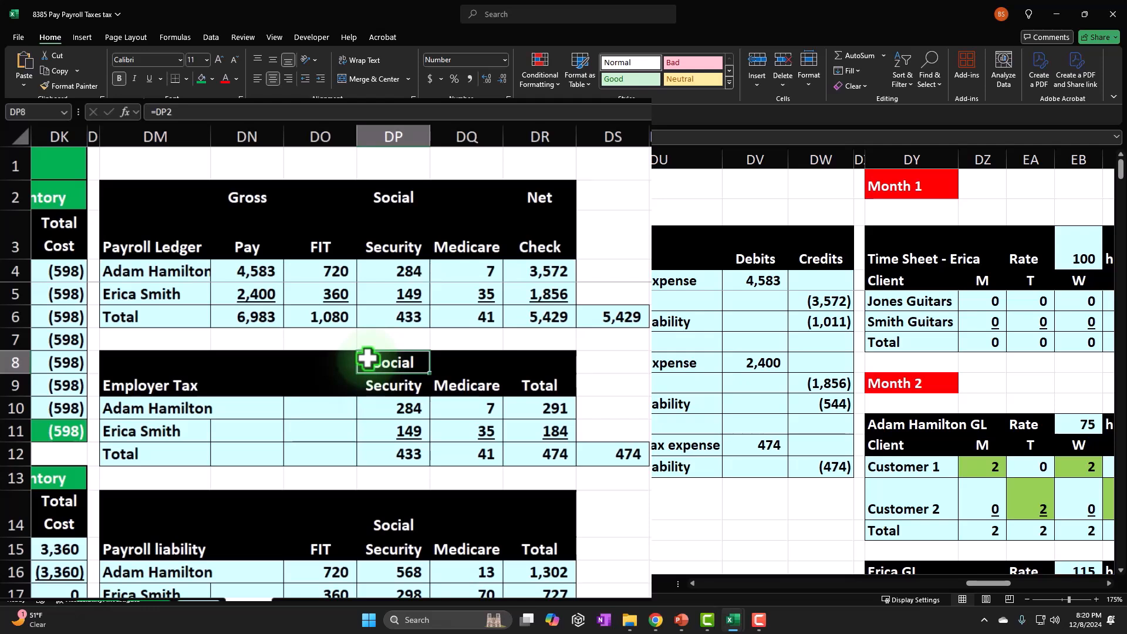
key(Left)
key(Left)
key(Left)
key(Left)
key(Left)
key(Left)
key(Left)
key(Left)
key(Left)
key(Left)
key(Left)
key(Left)
key(Left)
key(Left)
key(Left)
key(Left)
key(Left)
key(Left)
key(Left)
key(Left)
key(Left)
key(Left)
key(Left)
key(Left)
key(Left)
key(Left)
key(Left)
key(Left)
key(Left)
key(Left)
key(Left)
key(Left)
key(Left)
key(Left)
key(Left)
key(Left)
key(Left)
key(Left)
key(Left)
key(Left)
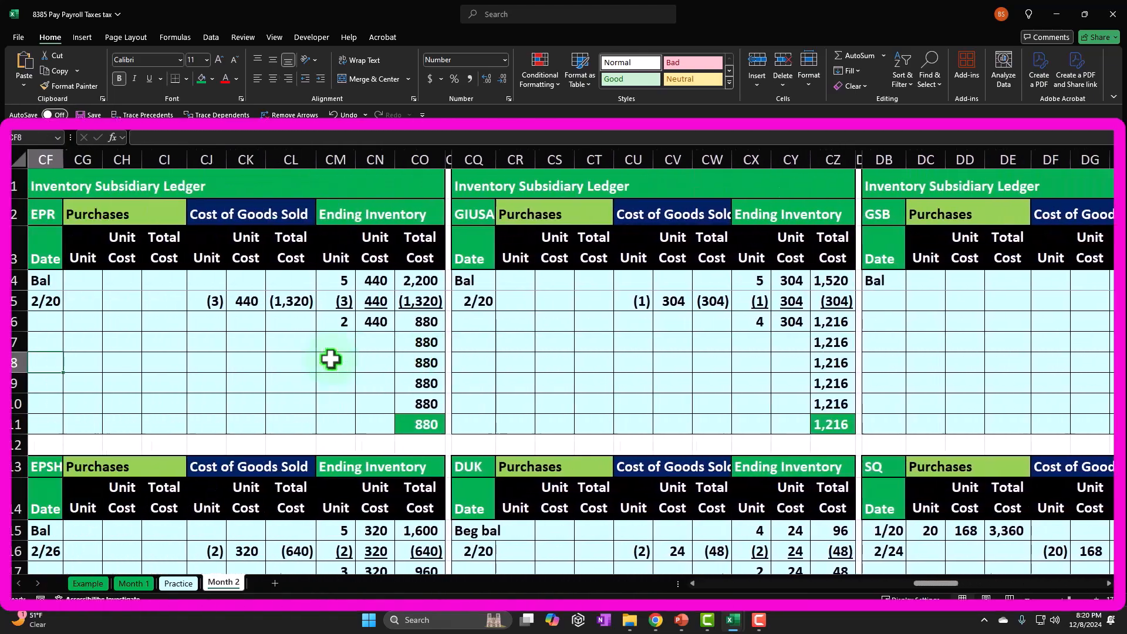
key(Left)
key(Left)
key(Left)
key(Left)
key(Left)
key(Left)
key(Left)
key(Left)
key(Left)
key(Left)
key(Left)
key(Left)
key(Left)
key(Left)
key(Left)
key(Left)
key(Left)
key(Left)
key(Left)
key(Left)
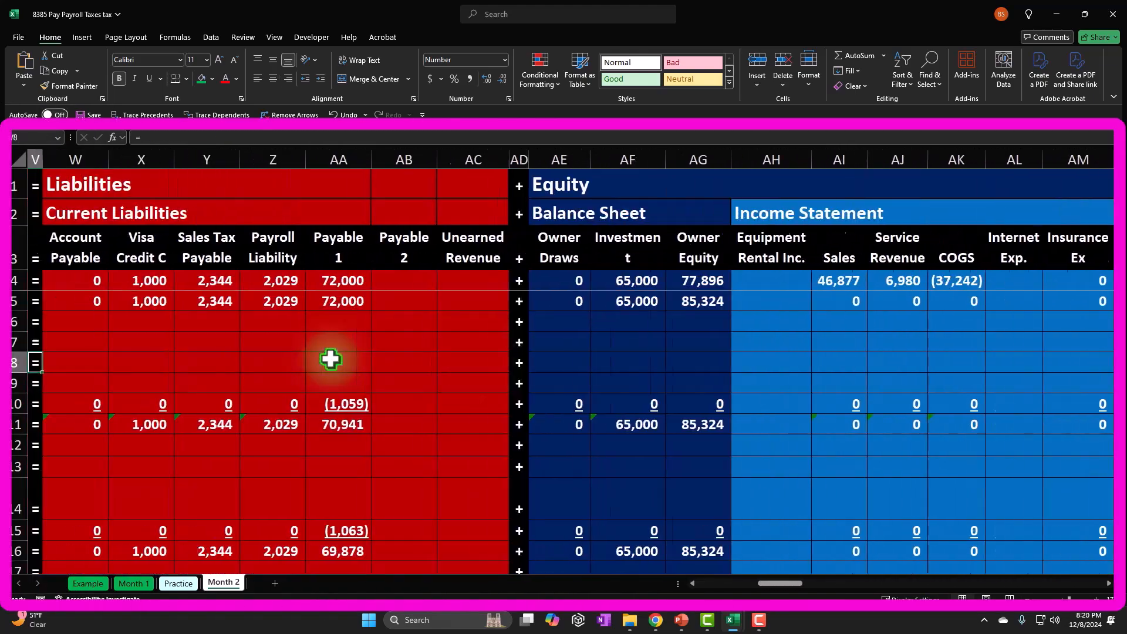
key(Down)
key(Down)
key(Down)
key(Down)
key(Down)
key(Down)
key(Down)
key(Down)
key(Down)
key(Down)
key(Down)
key(Down)
key(Down)
key(Down)
key(Down)
key(Down)
key(Down)
key(Down)
key(Down)
key(Down)
key(Down)
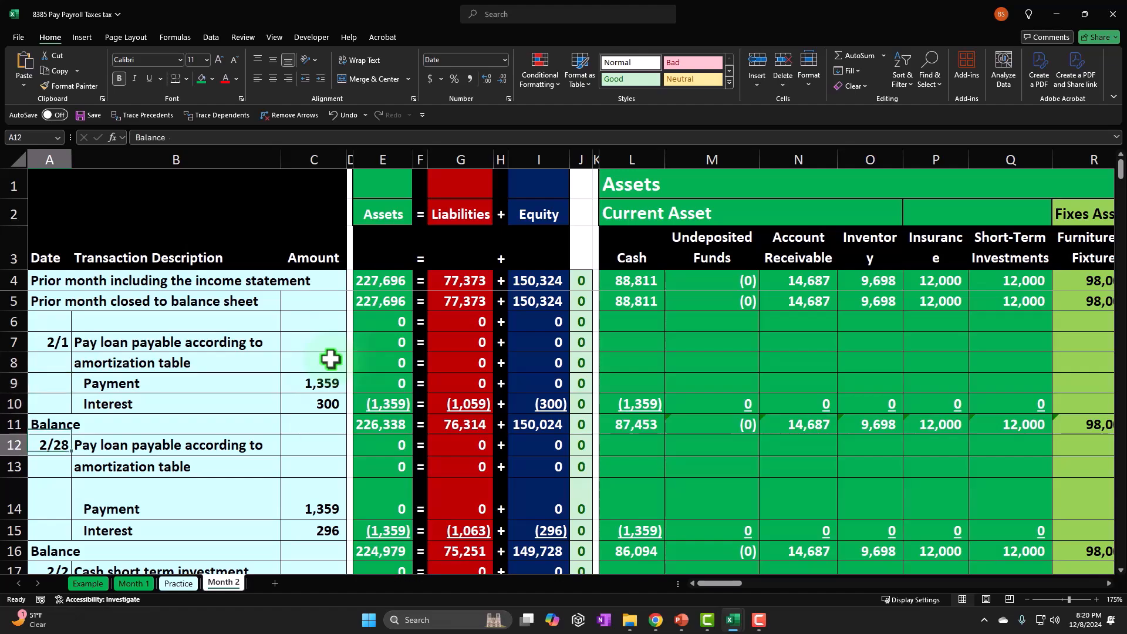
key(Down)
key(Down)
key(Down)
key(Down)
key(Down)
key(Down)
key(Down)
key(Down)
key(Down)
key(Down)
key(Down)
key(Down)
key(Down)
key(Down)
key(Down)
key(Down)
key(Down)
key(Down)
key(Down)
key(Down)
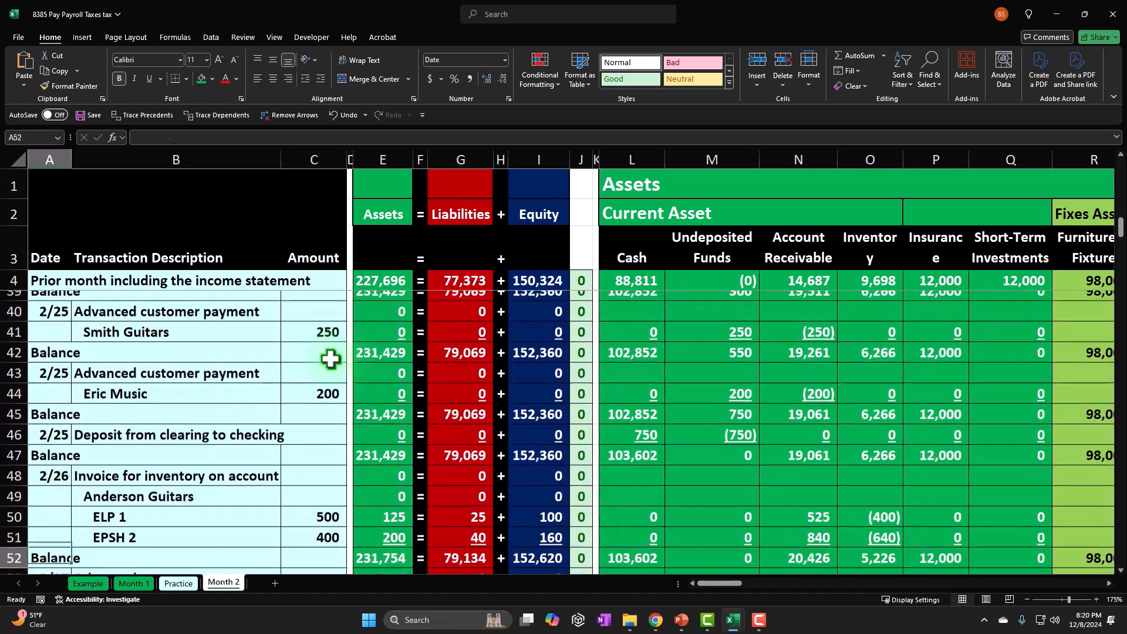
key(Down)
key(Down)
key(Down)
key(Down)
key(Down)
key(Down)
key(Down)
key(Down)
key(Down)
key(Down)
key(Down)
key(Down)
key(Down)
key(Down)
key(Down)
key(Down)
key(Down)
key(Down)
key(Down)
key(Down)
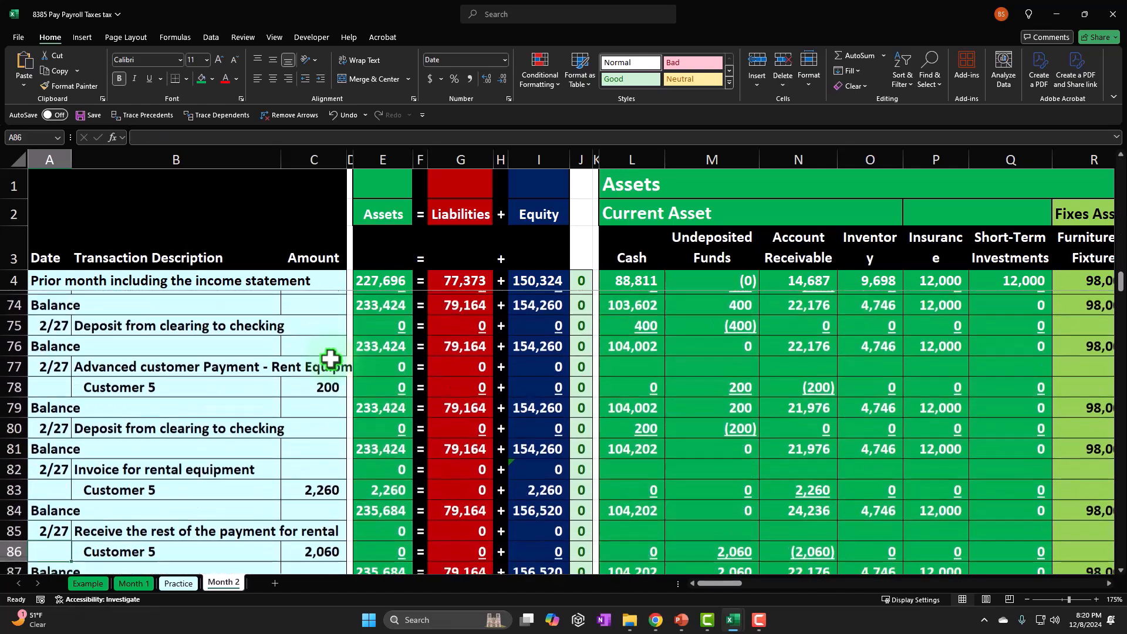
key(Down)
key(Down)
key(Down)
key(Down)
key(Down)
key(Down)
key(Down)
key(Down)
key(Down)
key(Down)
key(Down)
key(Down)
key(Down)
key(Down)
key(Down)
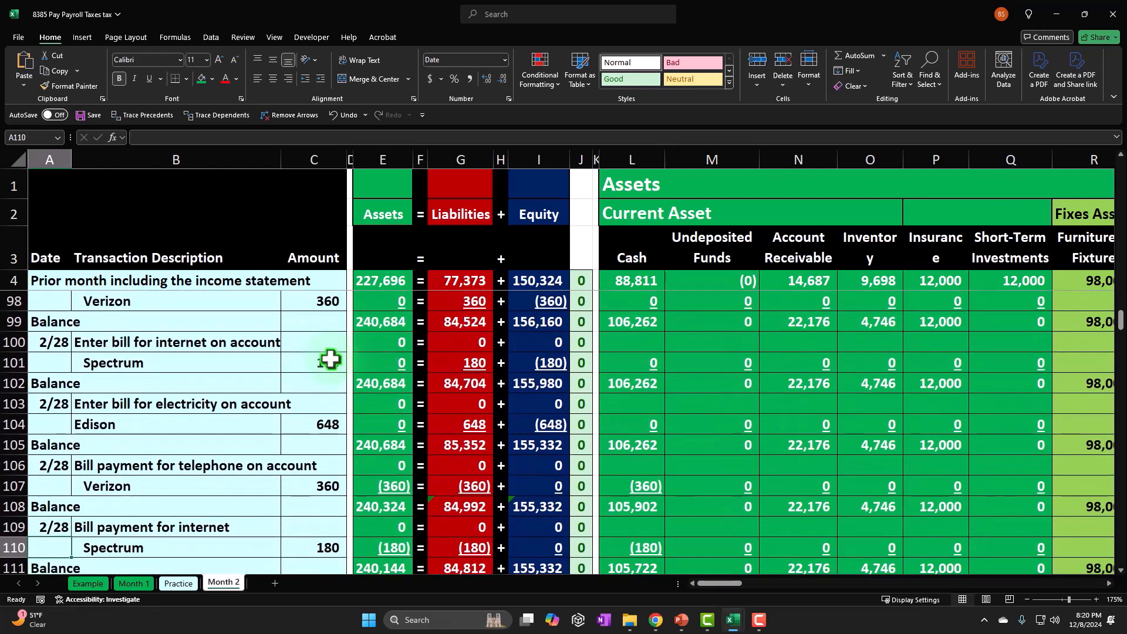
key(Up)
key(Up)
key(Up)
key(Up)
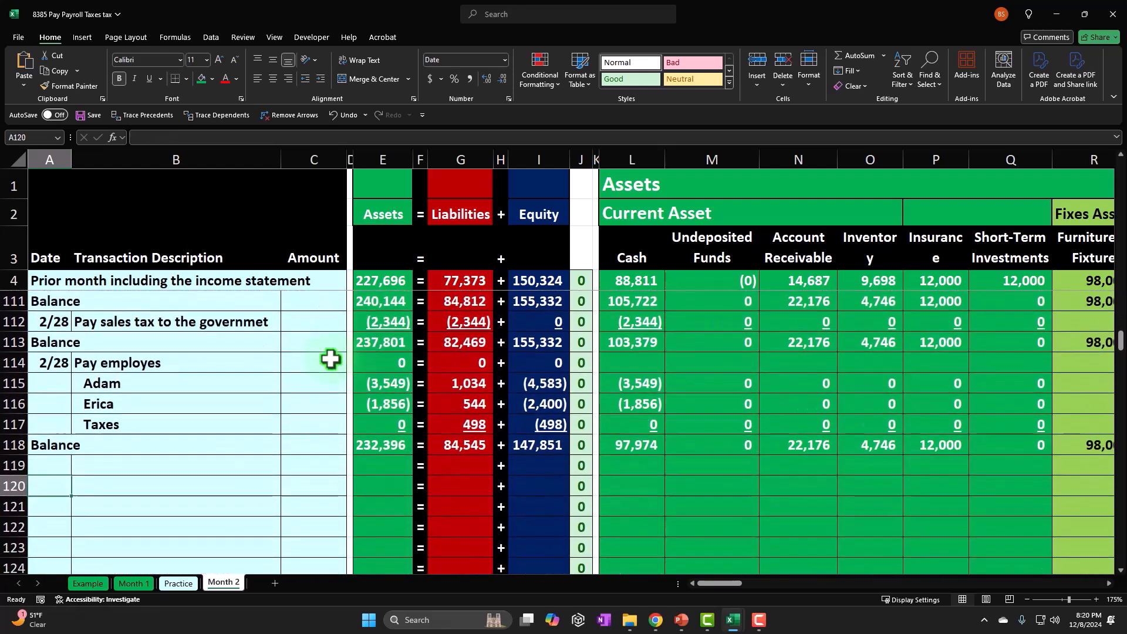
text(=)
key(Up)
key(Up)
key(Up)
key(Up)
key(Up)
key(Tab)
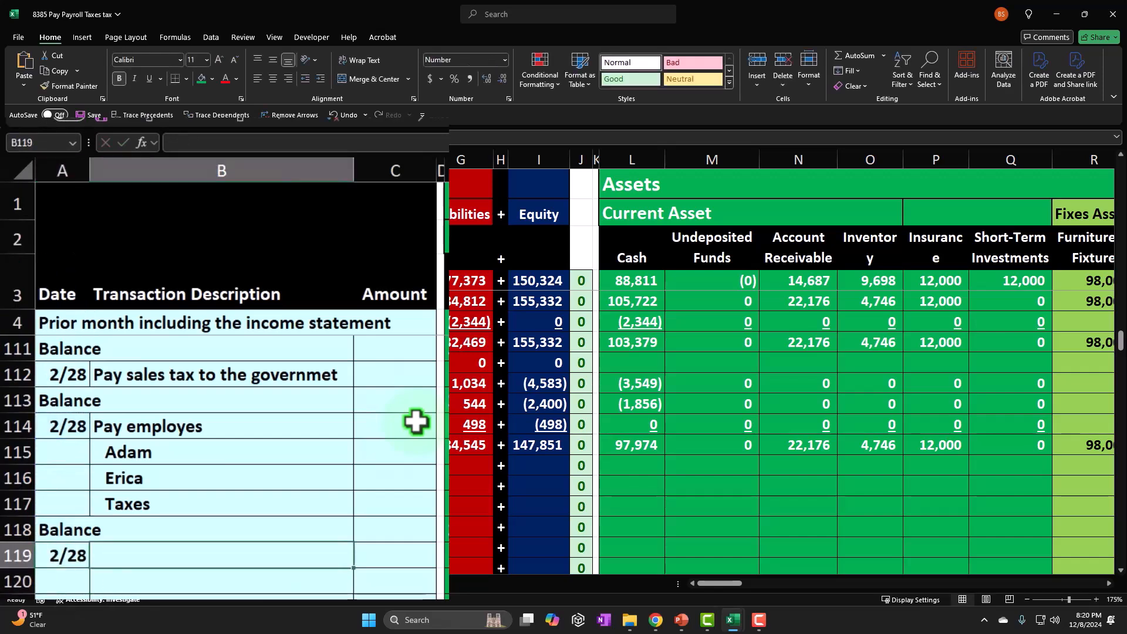
Enter the transaction description "Pay payroll taxes:" in B119.
text(Pay )
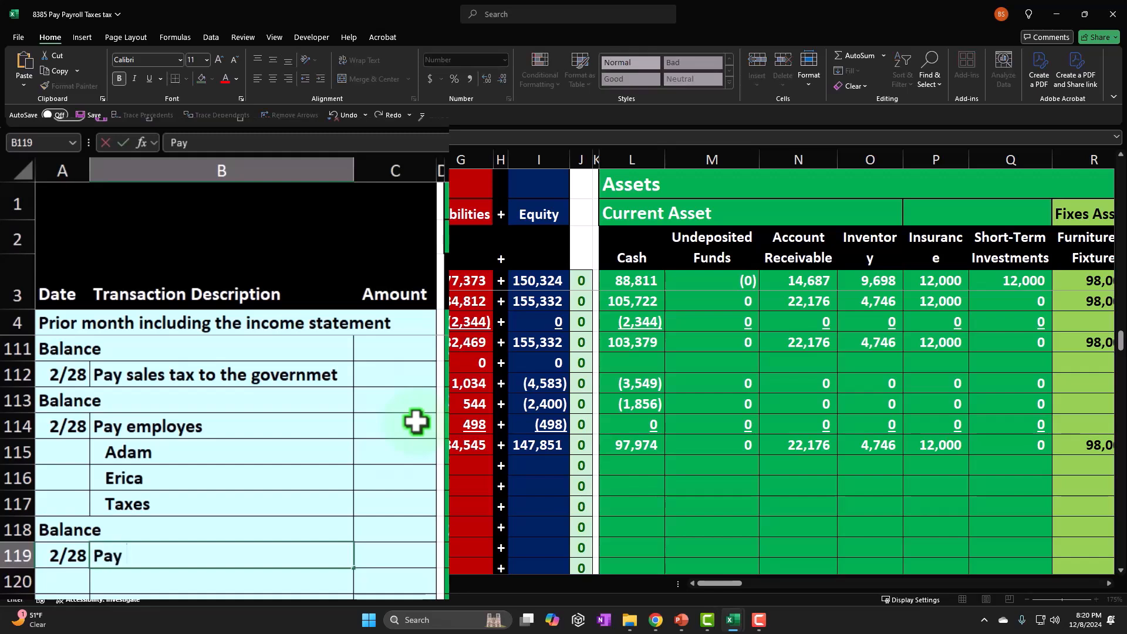
text(payroll tax)
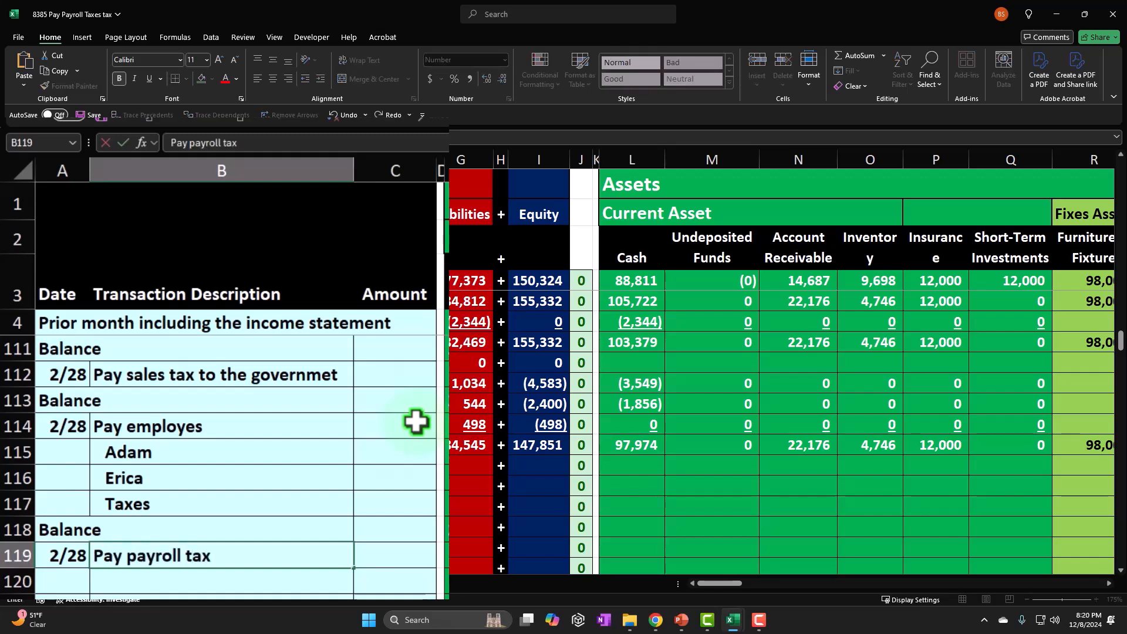
text(es:)
key(Return)
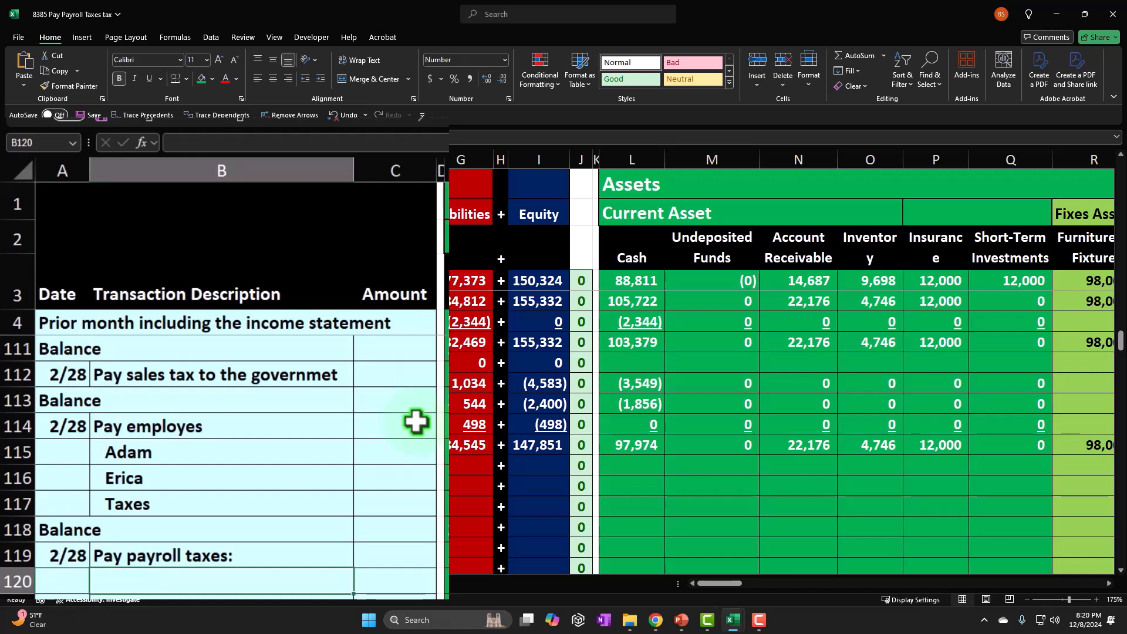
List the tax components "FIT", "Social Security" and "Meddicare" in B120:B122 beneath the payroll tax description.
text(FIT)
key(Return)
text(Social Seci)
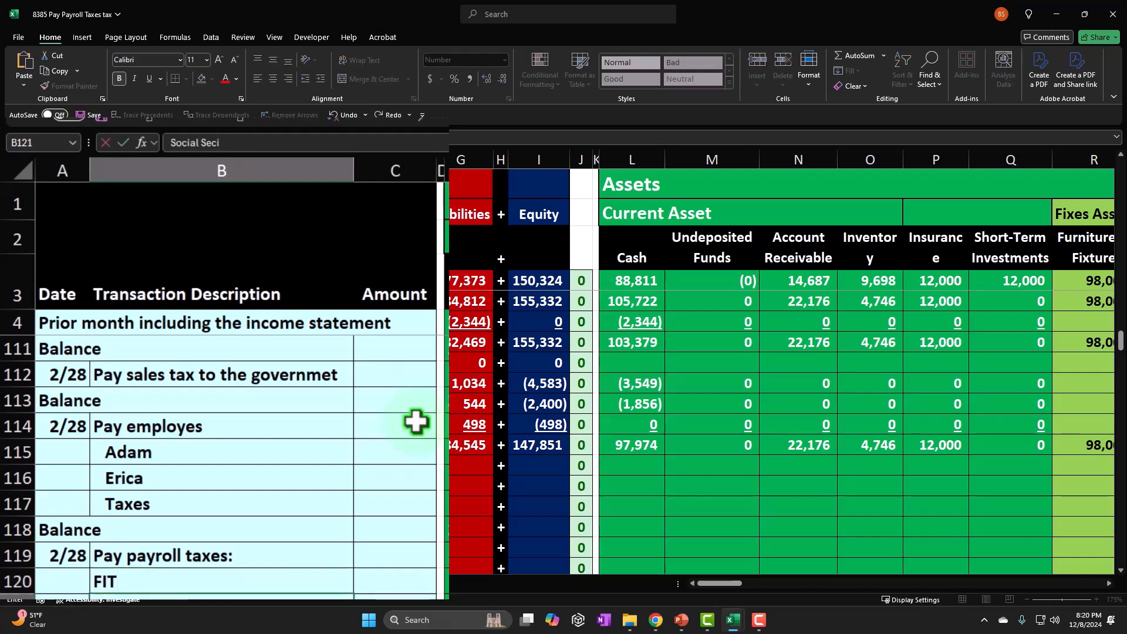
text(u)
key(BackSpace)
key(BackSpace)
key(BackSpace)
text(curity)
key(Return)
text(Medic)
key(BackSpace)
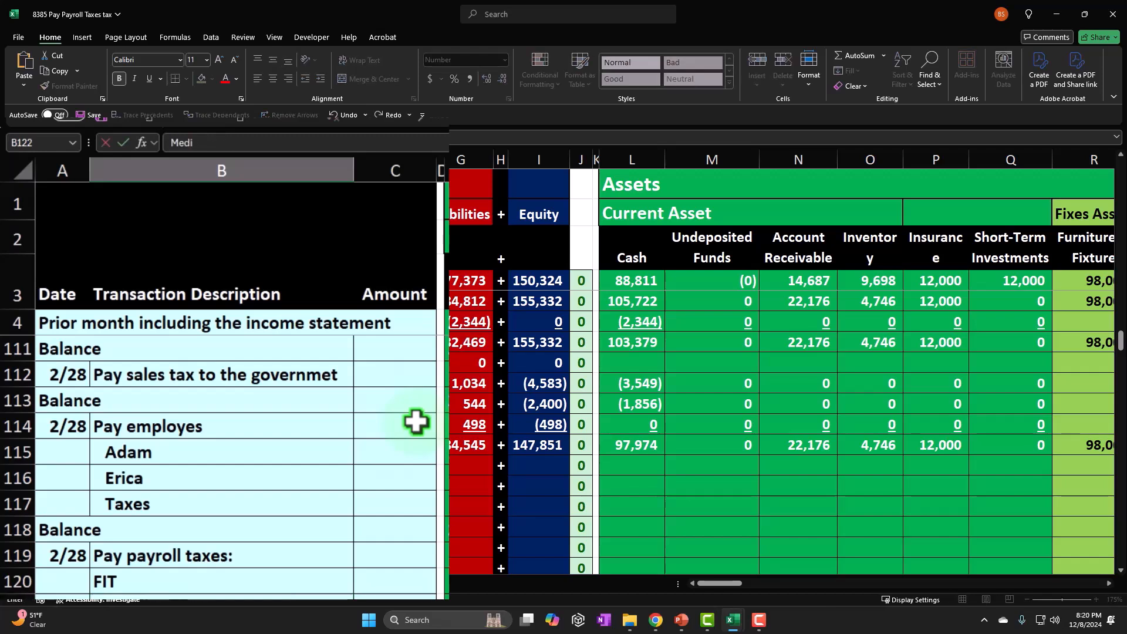
text(re)
key(ctrl+Return)
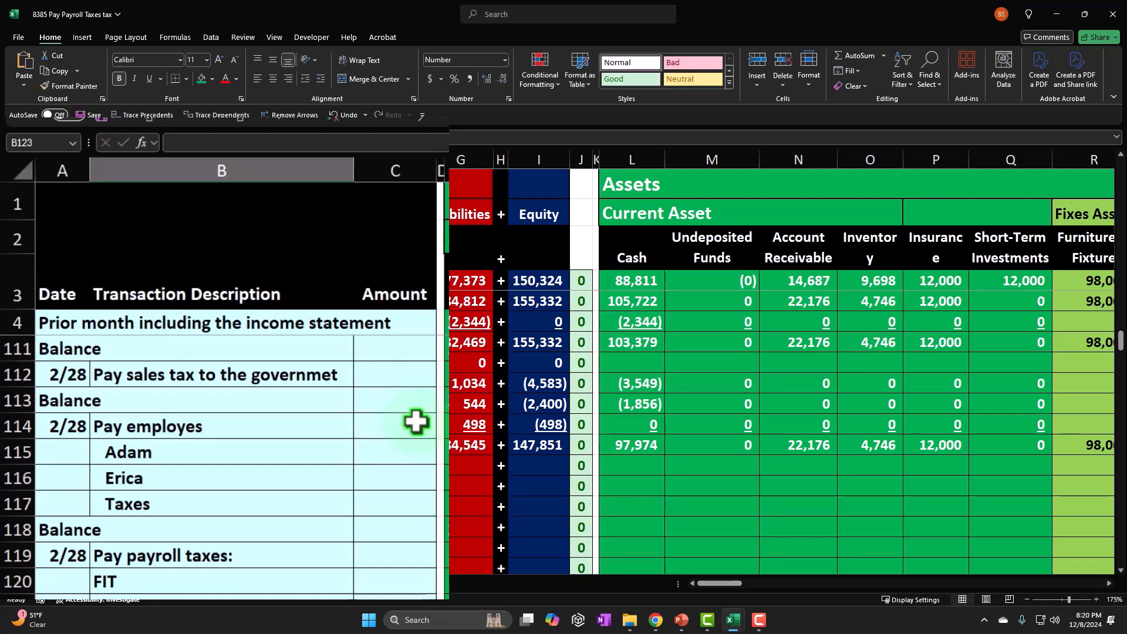
Indent the tax component lines in B120:B122 under "Pay payroll taxes:".
click(320, 78)
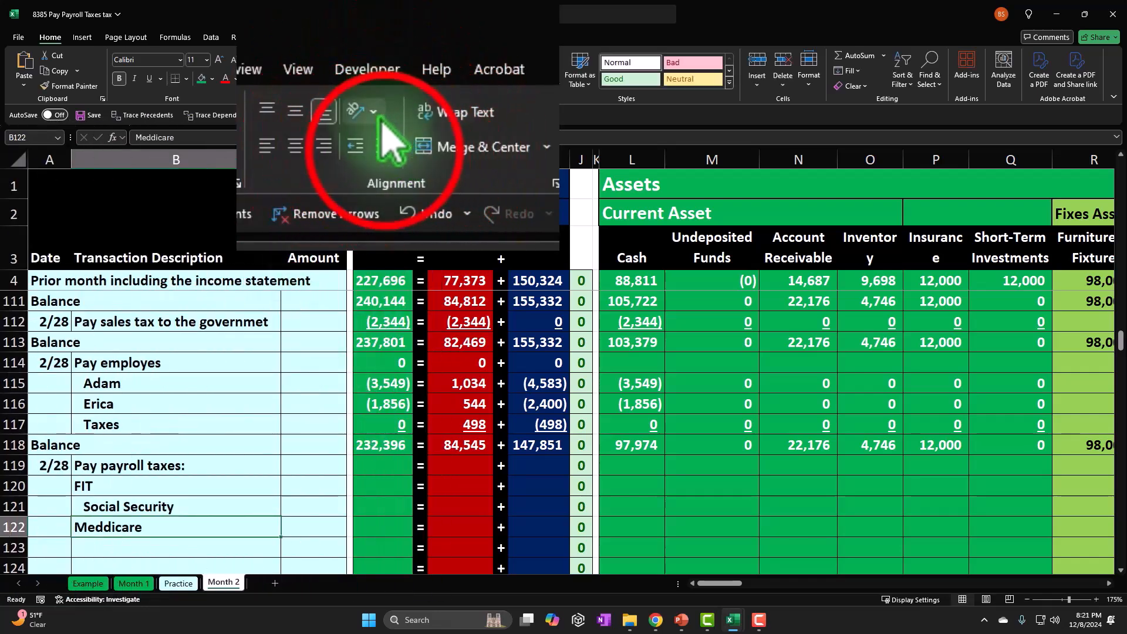
click(112, 485)
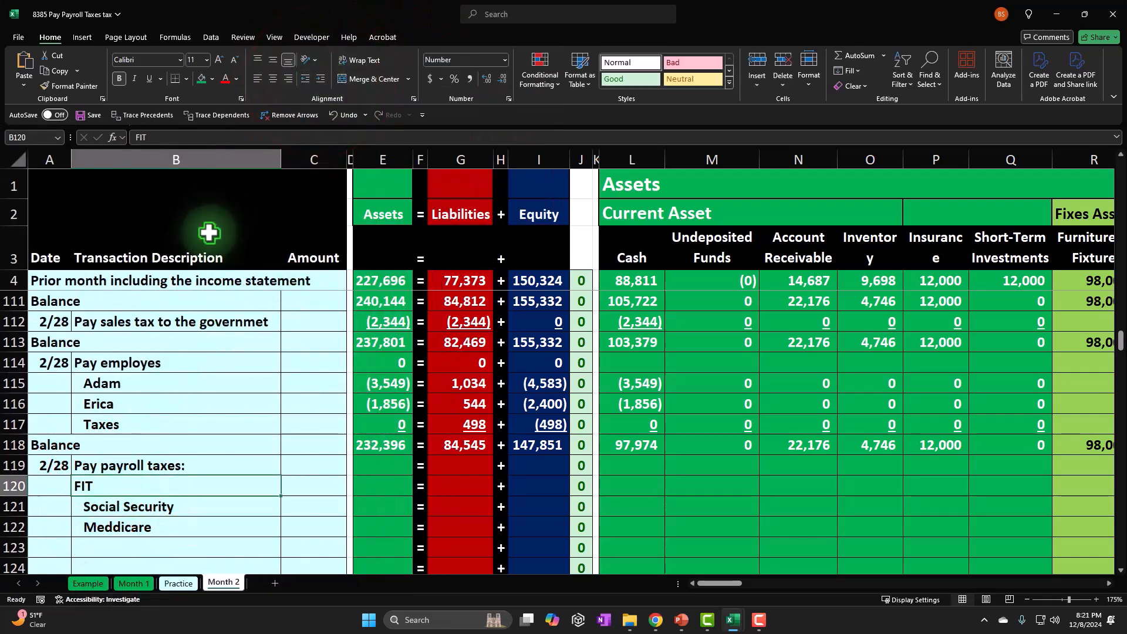
click(320, 78)
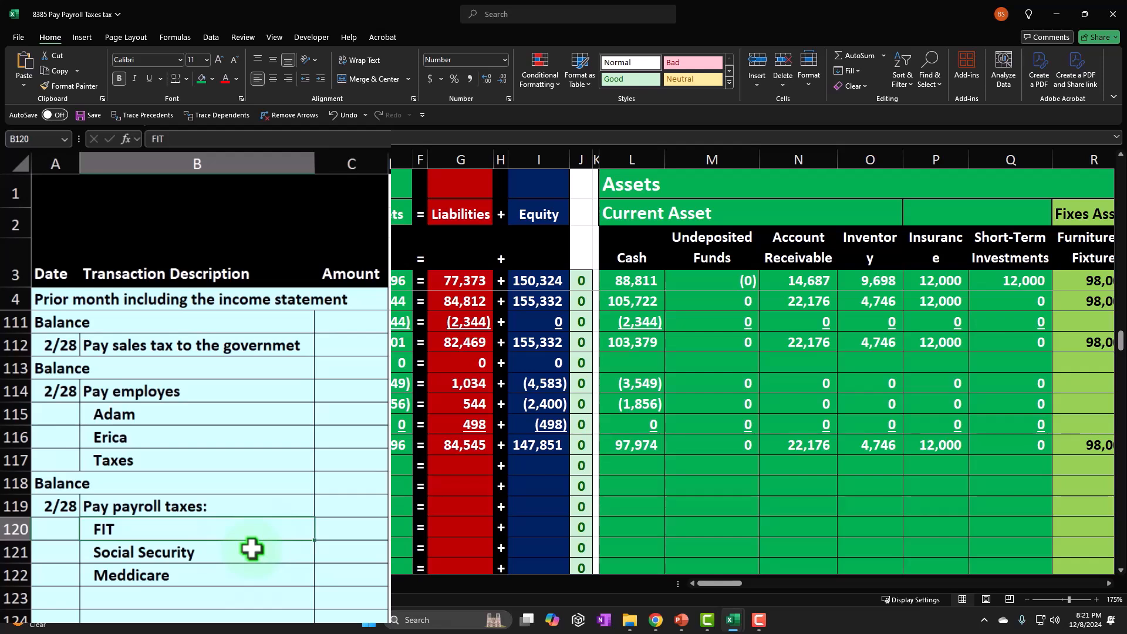
Examine the Payroll Liability column, comparing the balance in Z113 with the current payroll additions in Z115:Z117.
drag(238, 549, 216, 564)
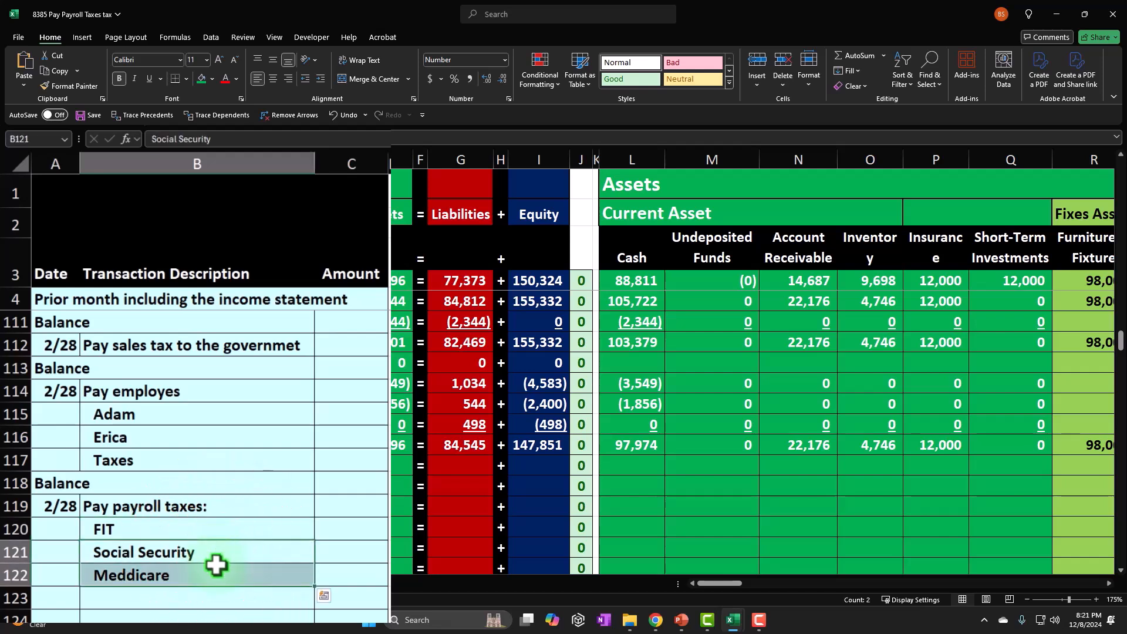
click(221, 530)
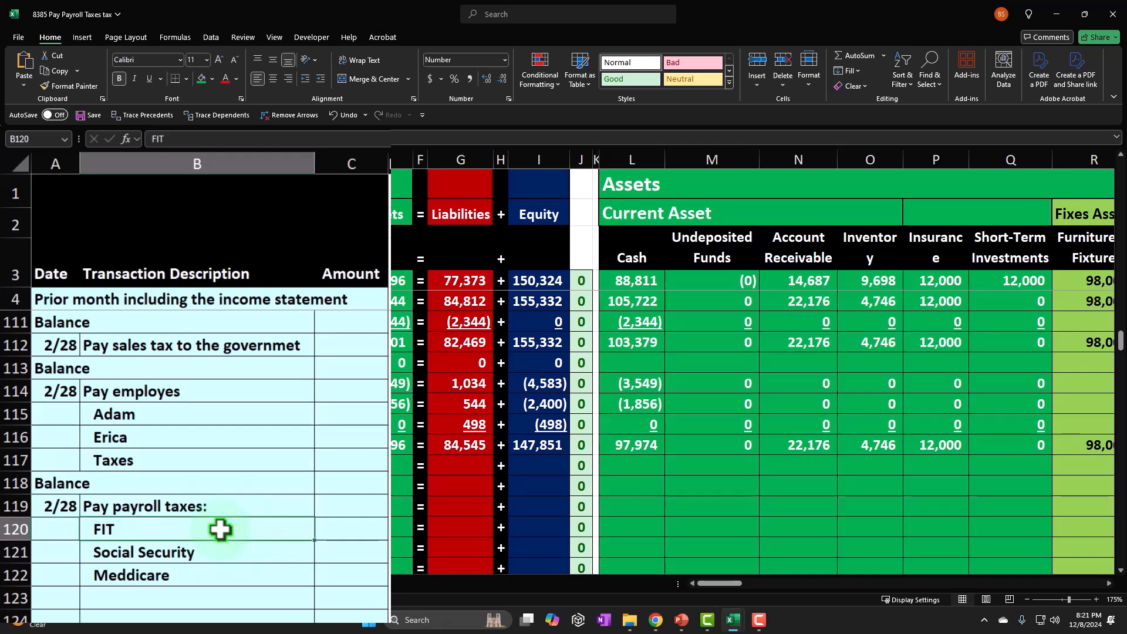
key(Right)
key(Right)
key(Right)
key(Right)
key(Right)
key(Right)
key(Right)
key(Right)
key(Right)
key(Right)
key(Right)
key(Right)
key(Right)
key(Right)
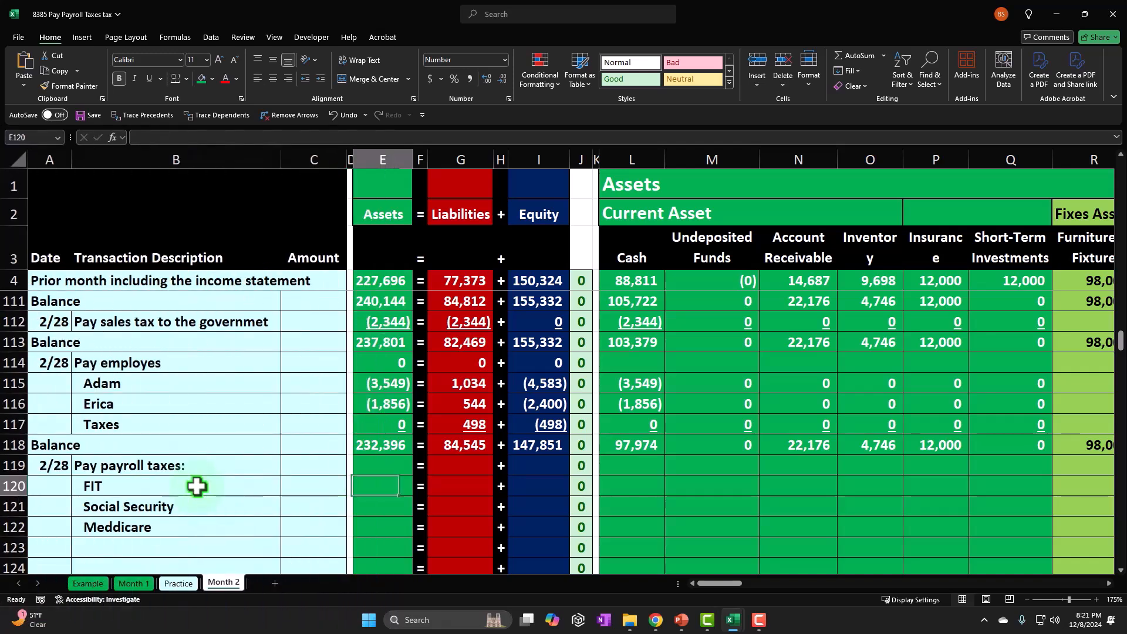
key(Right)
key(Right)
key(Right)
key(Right)
key(Right)
key(Right)
key(Right)
key(Right)
key(Right)
key(Right)
key(Right)
key(Right)
key(Right)
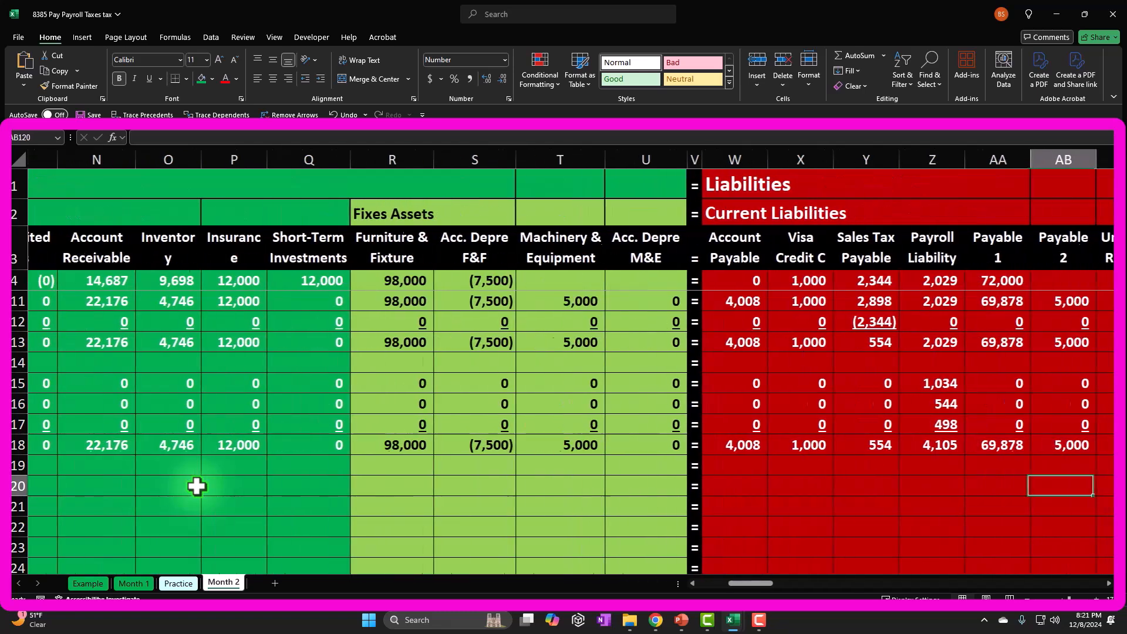
key(Left)
key(Left)
key(Left)
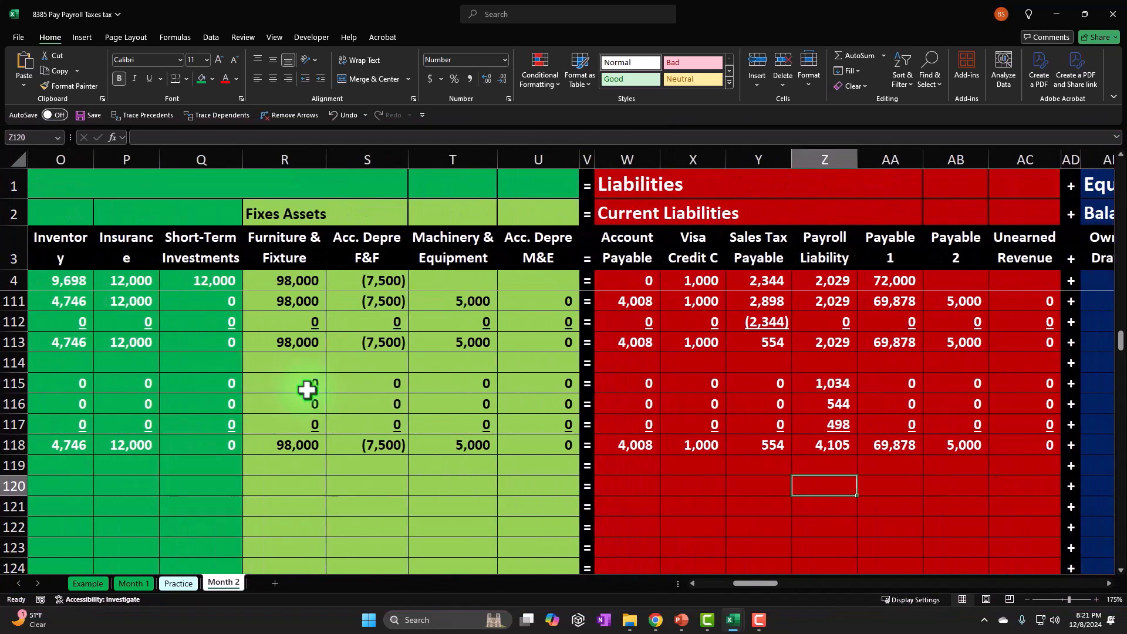
key(Up)
key(Up)
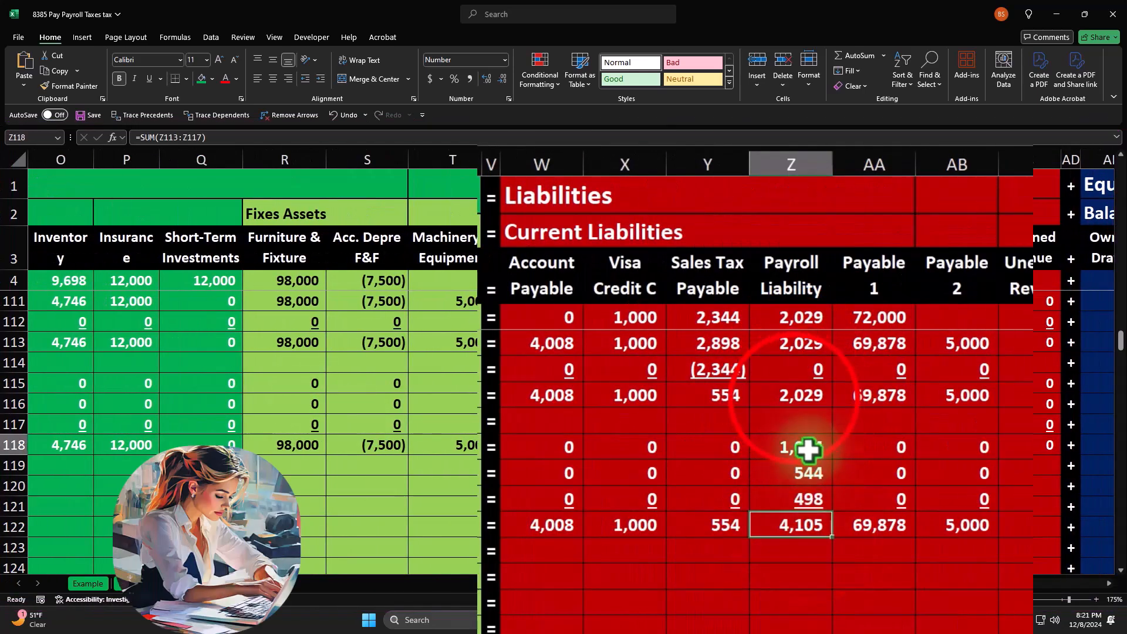
click(794, 396)
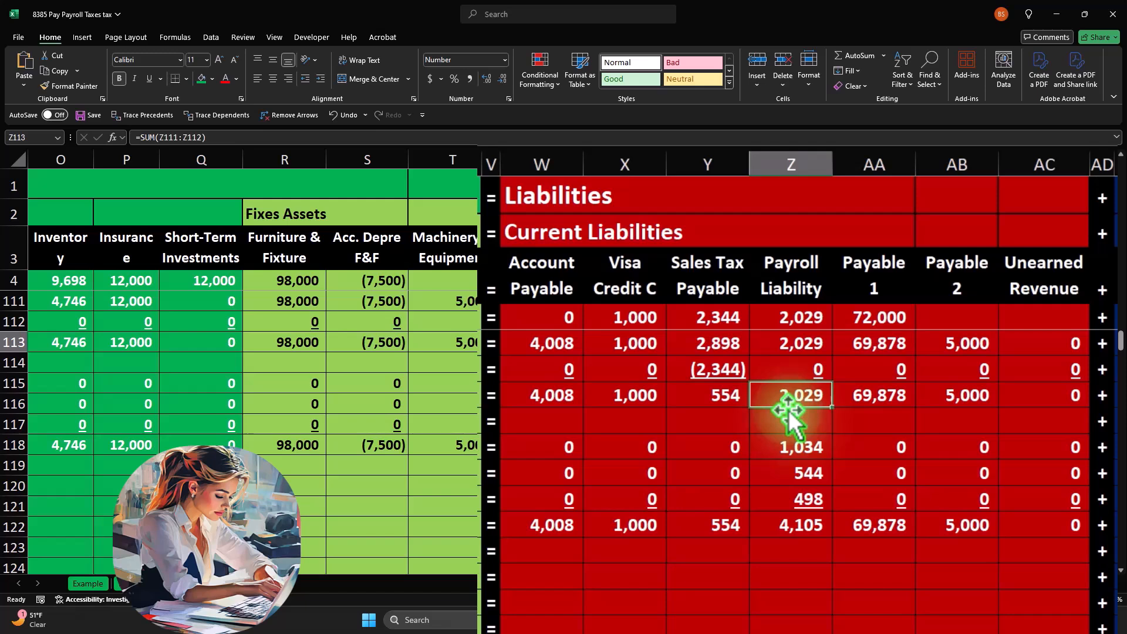
click(785, 578)
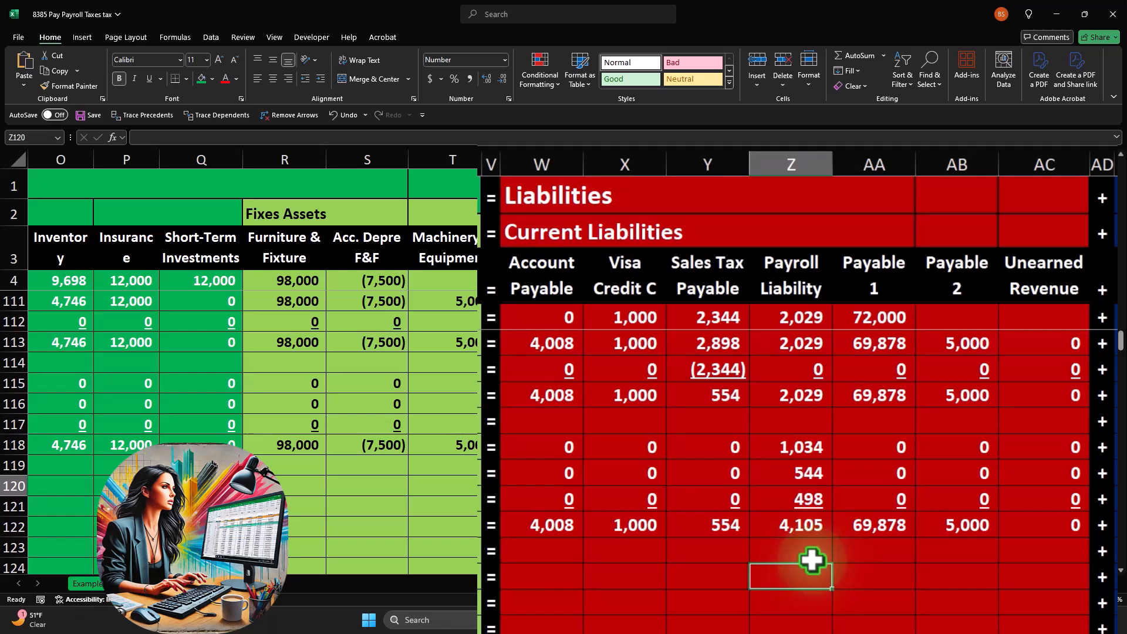
click(781, 399)
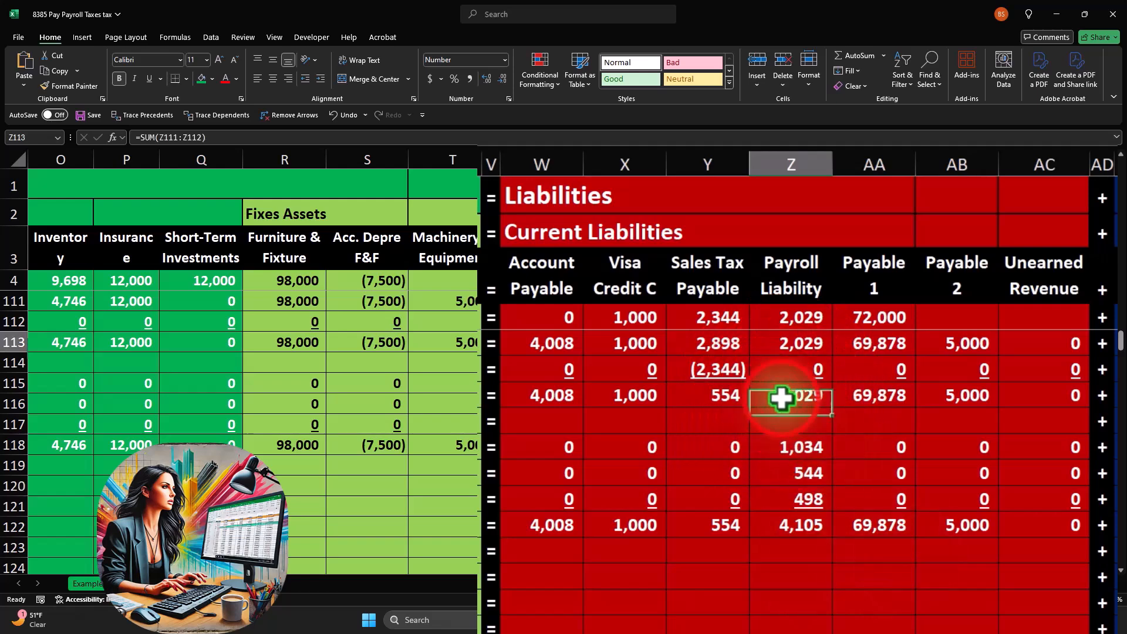
click(789, 578)
click(806, 450)
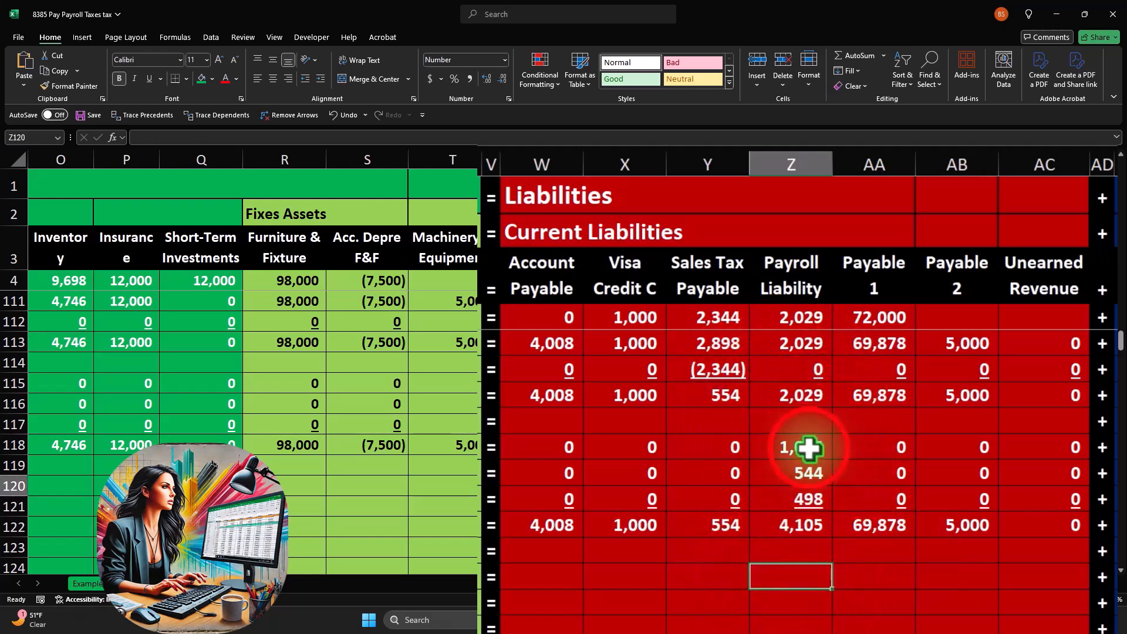
drag(808, 466, 801, 503)
click(794, 577)
Enter the FIT amount in C120 as a formula referencing the FIT total in the Payroll Ledger table, =DO6.
key(Left)
key(Left)
key(Left)
key(Left)
key(Left)
key(Left)
key(Left)
key(Left)
key(Left)
key(Left)
key(Left)
key(Left)
key(Left)
key(Left)
key(Left)
key(Left)
key(Left)
key(Left)
key(Left)
key(Left)
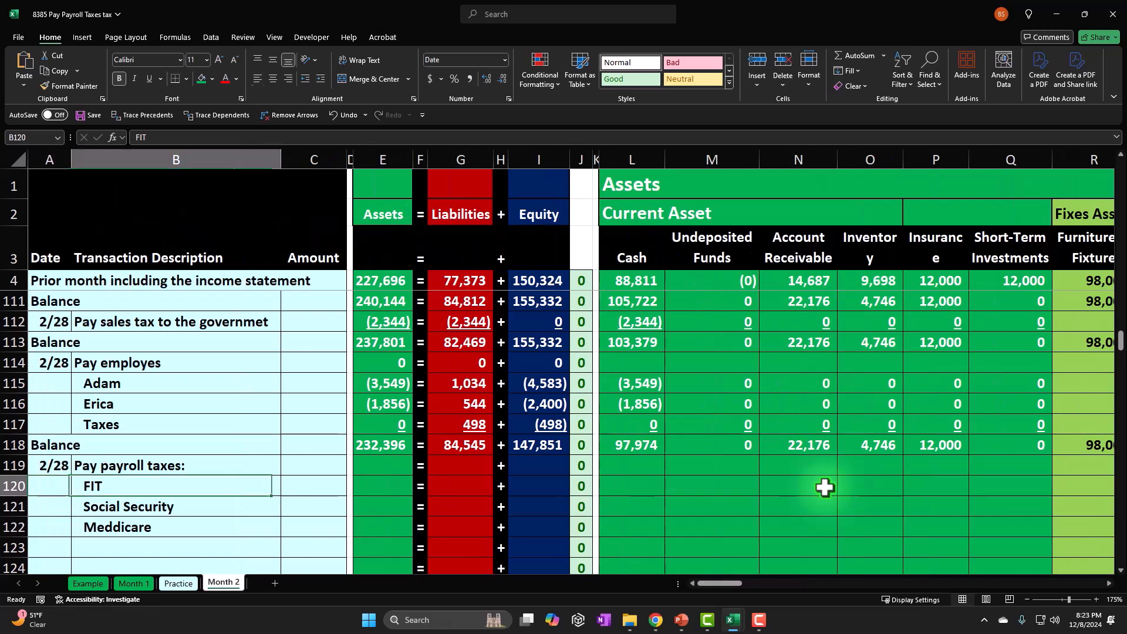
key(Right)
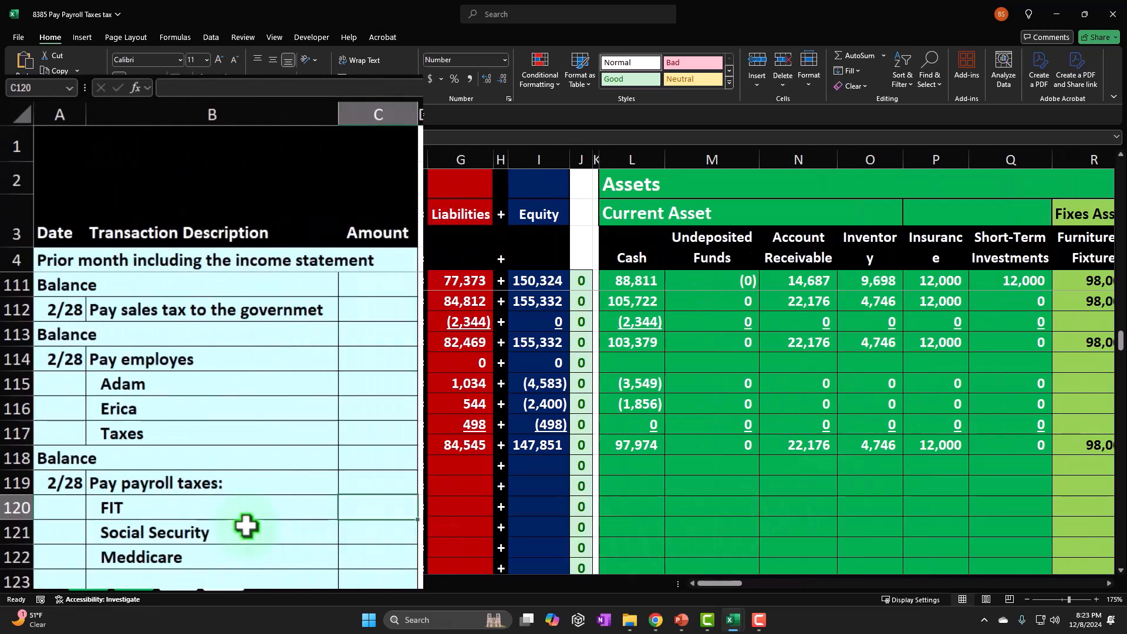
text(=)
key(Up)
key(Up)
key(Up)
key(Up)
key(Up)
key(Up)
key(Up)
key(Up)
key(Up)
key(Up)
key(Up)
key(Up)
key(Up)
key(Up)
key(Up)
key(Up)
key(Up)
key(Up)
key(Up)
key(Up)
key(Up)
key(Up)
key(Up)
key(Up)
key(Up)
key(Up)
key(Up)
key(Up)
key(Up)
key(Up)
key(Up)
key(Up)
key(Up)
key(Up)
key(Up)
key(Up)
key(Up)
key(Up)
key(Up)
key(Up)
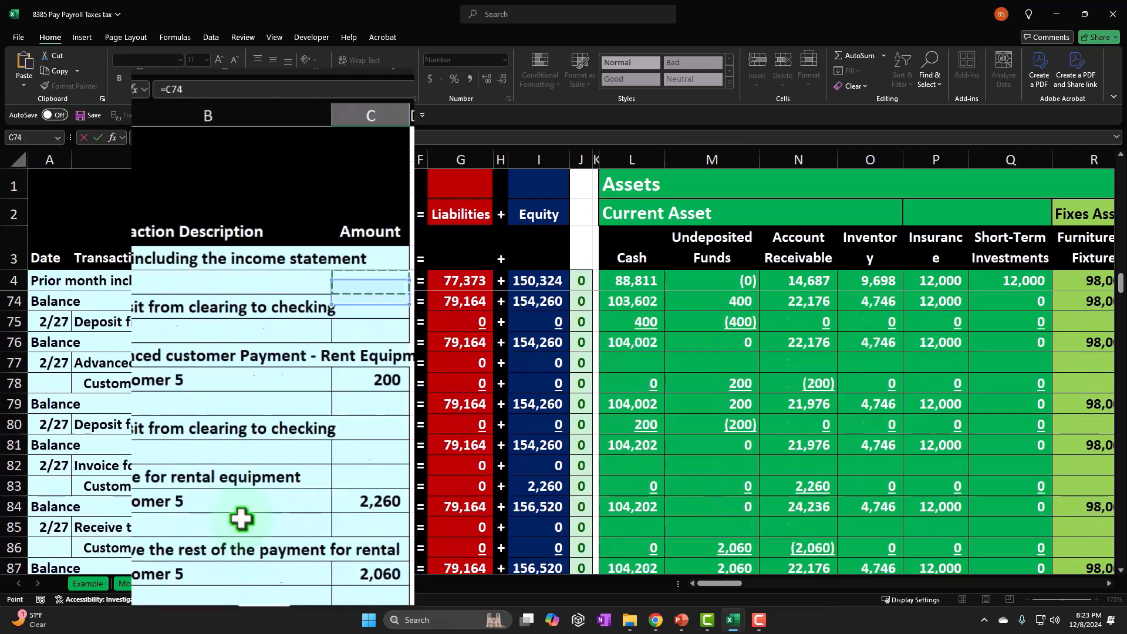
key(Up)
key(Up)
key(Up)
key(Up)
key(Up)
key(Up)
key(Up)
key(Up)
key(Up)
key(Up)
key(Up)
key(Up)
key(Up)
key(Up)
key(Up)
key(Up)
key(Up)
key(Up)
key(Up)
key(Up)
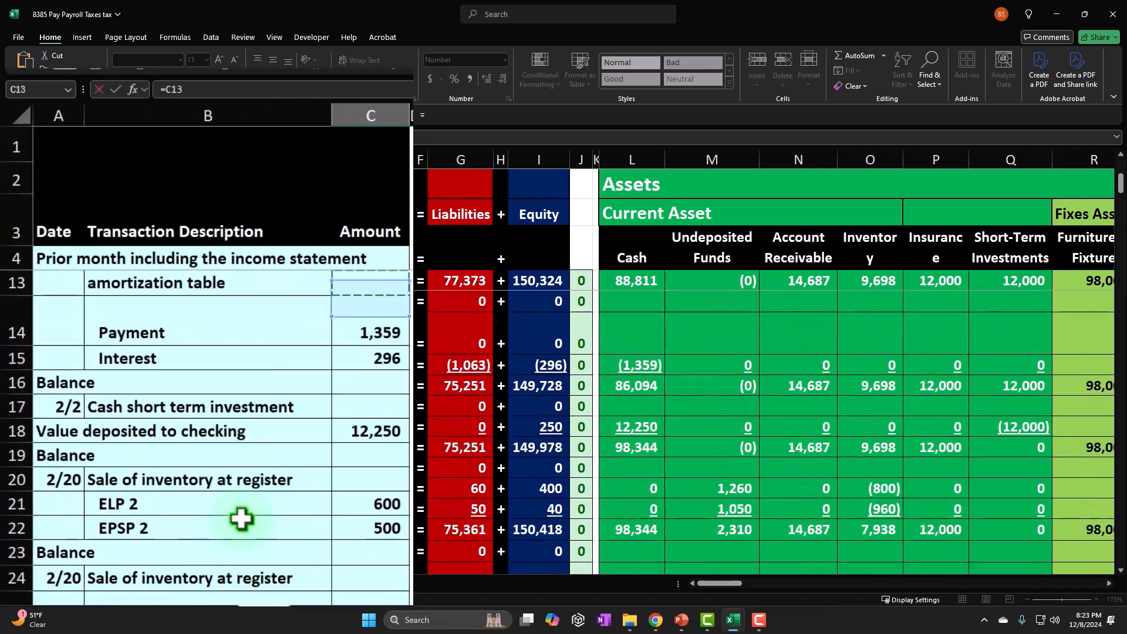
key(Right)
key(Right)
key(Right)
key(Right)
key(Right)
key(Right)
key(Right)
key(Right)
key(Right)
key(Right)
key(Right)
key(Right)
key(Right)
key(Right)
key(Right)
key(Right)
key(Right)
key(Right)
key(Right)
key(Right)
key(Right)
key(Right)
key(Right)
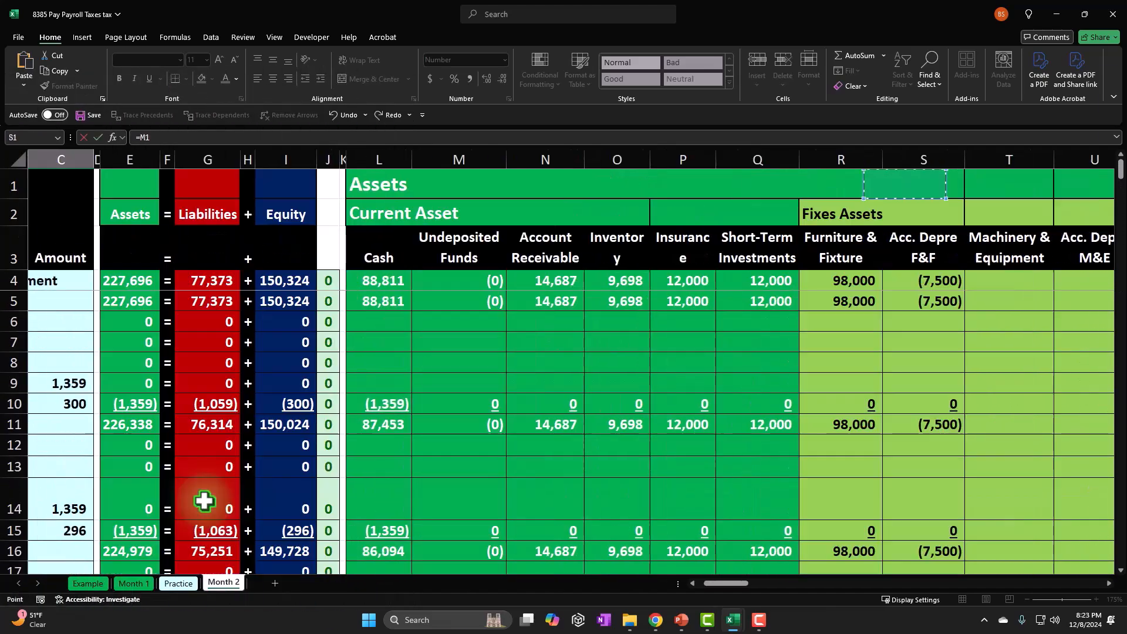
key(Right)
key(Right)
key(Right)
key(Right)
key(Right)
key(Right)
key(Right)
key(Right)
key(Right)
key(Right)
key(Right)
key(Right)
key(Right)
key(Right)
key(Right)
key(Right)
key(Right)
key(Right)
key(Right)
key(Right)
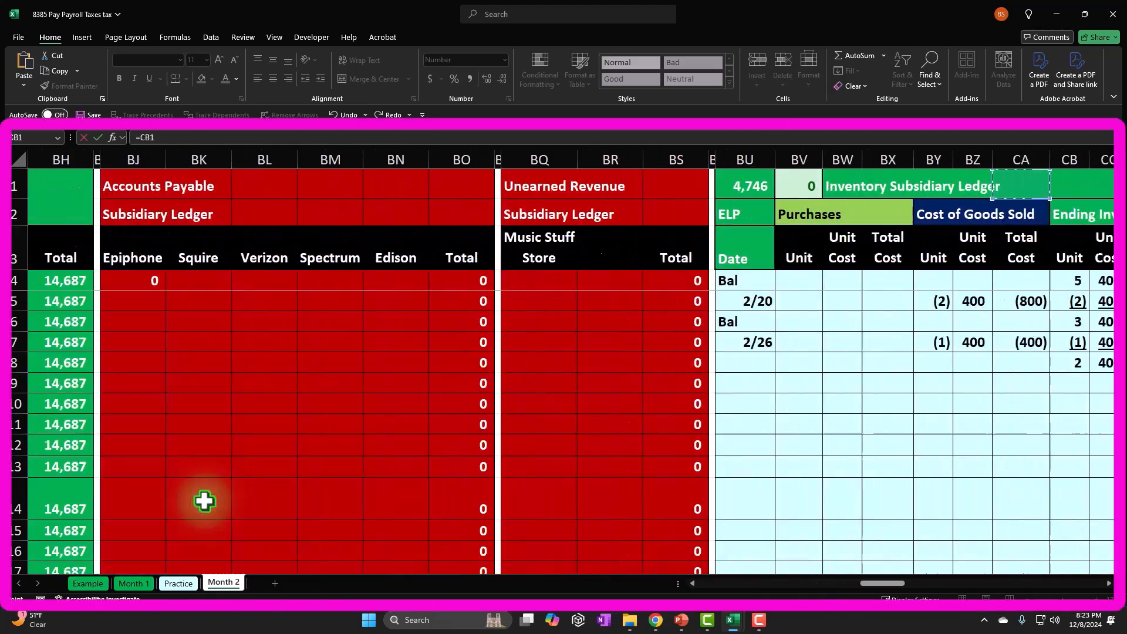
key(Right)
key(Right)
key(Right)
key(Right)
key(Right)
key(Right)
key(Right)
key(Right)
key(Right)
key(Right)
key(Right)
key(Right)
key(Right)
key(Right)
key(Right)
key(Right)
key(Right)
key(Right)
key(Right)
key(Right)
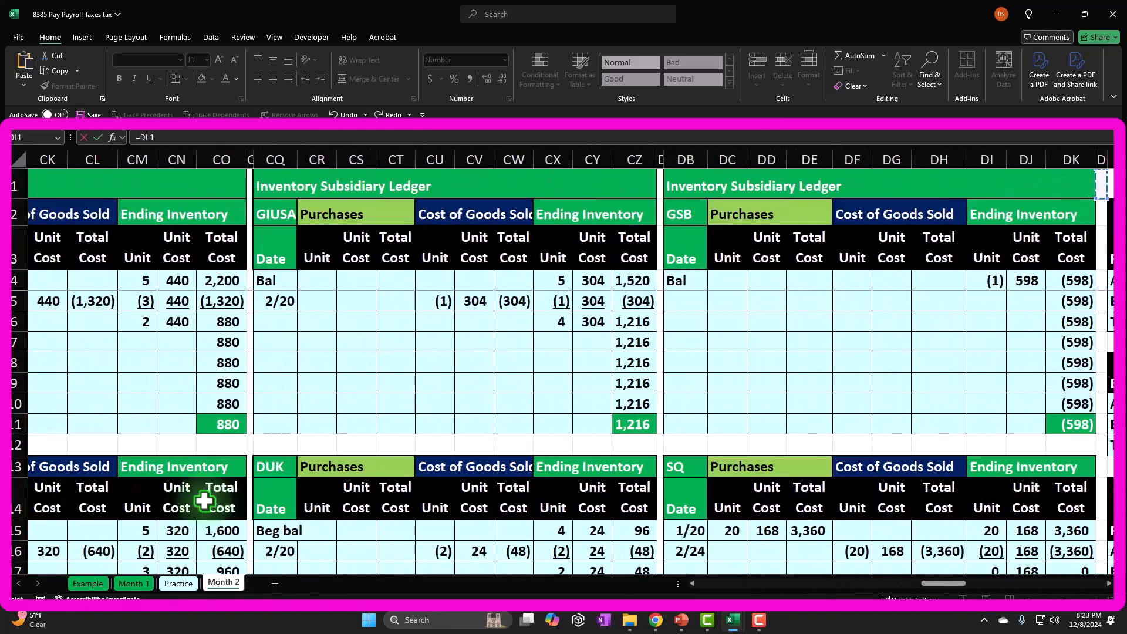
key(Right)
key(Right)
key(Right)
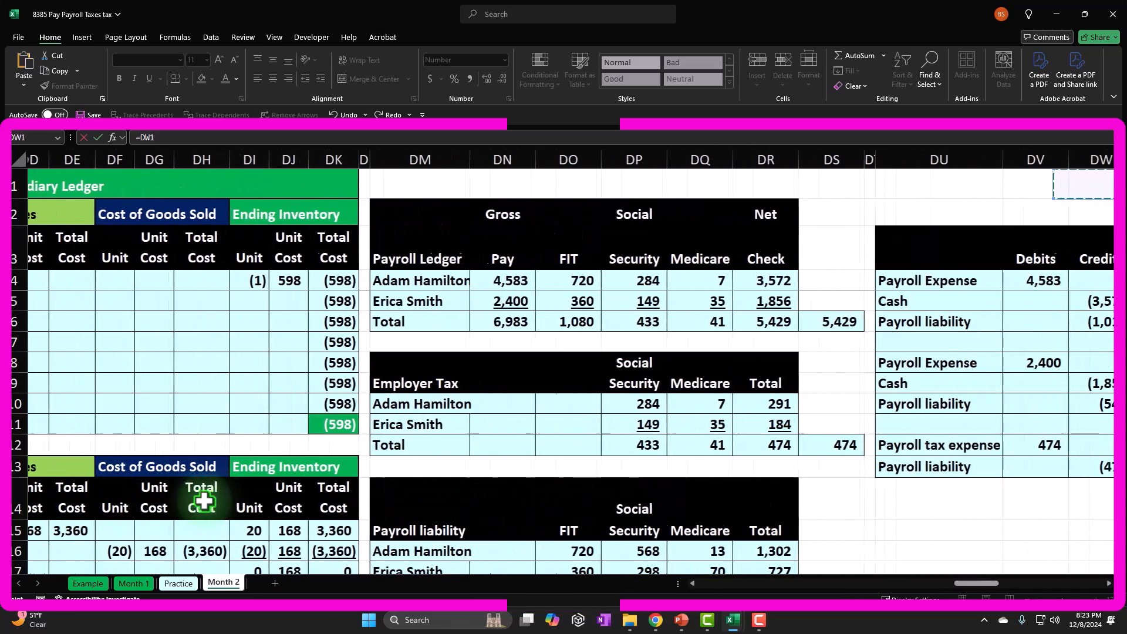
click(566, 321)
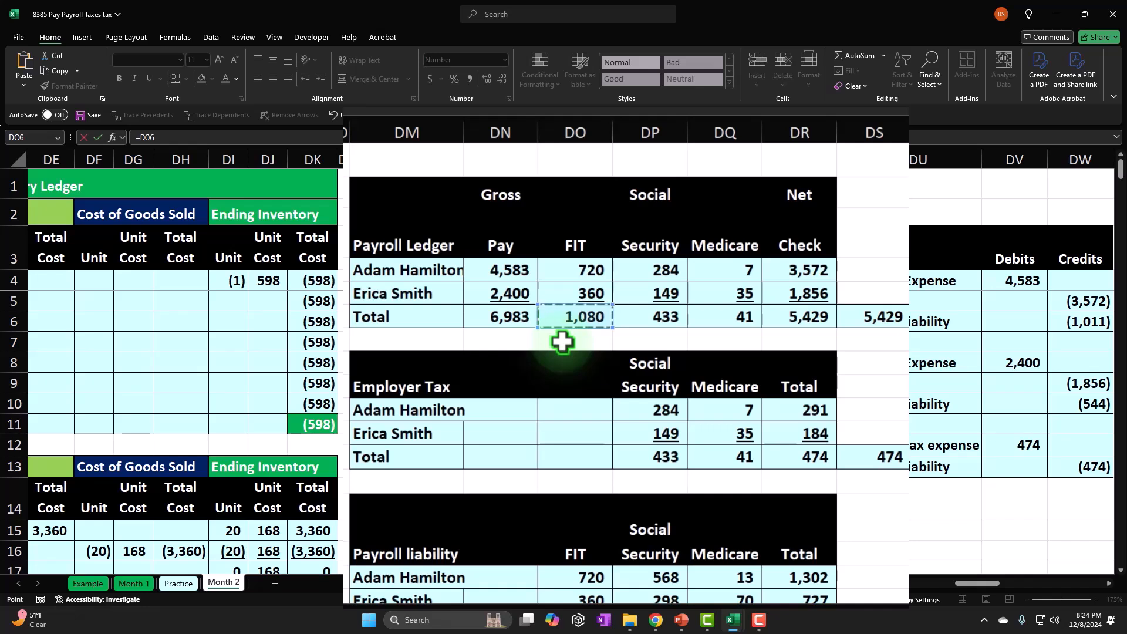
key(Return)
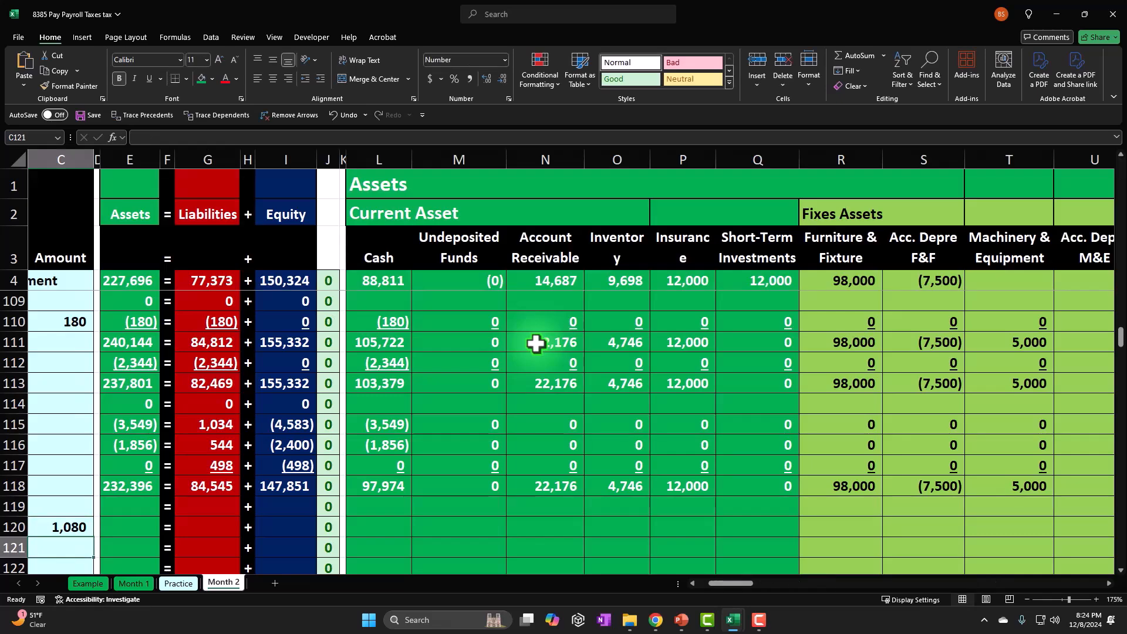
Enter the Social Security amount in C121 as a formula referencing the Social Security total in the Payroll liability table, =DP18.
scroll(536, 343, left, 3)
scroll(746, 468, down, 1)
text(=)
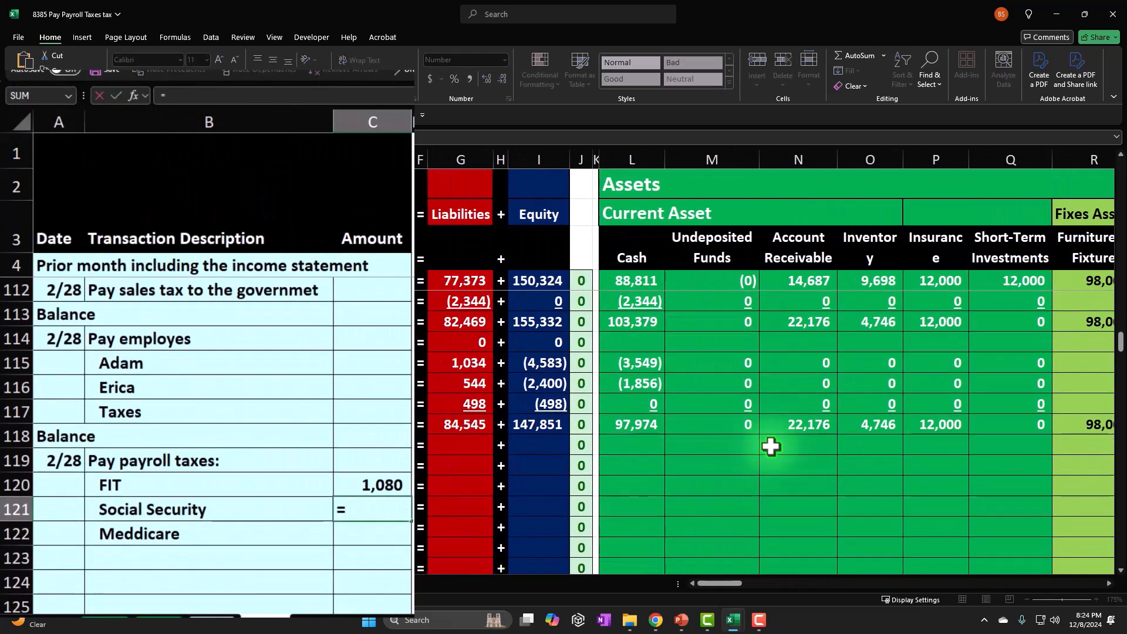
key(Up)
key(Up)
key(Up)
key(Up)
key(Up)
key(Up)
key(Up)
key(Up)
key(Up)
key(Up)
key(Up)
key(Up)
key(Up)
key(Up)
key(Up)
key(Up)
key(Up)
key(Up)
key(Up)
key(Up)
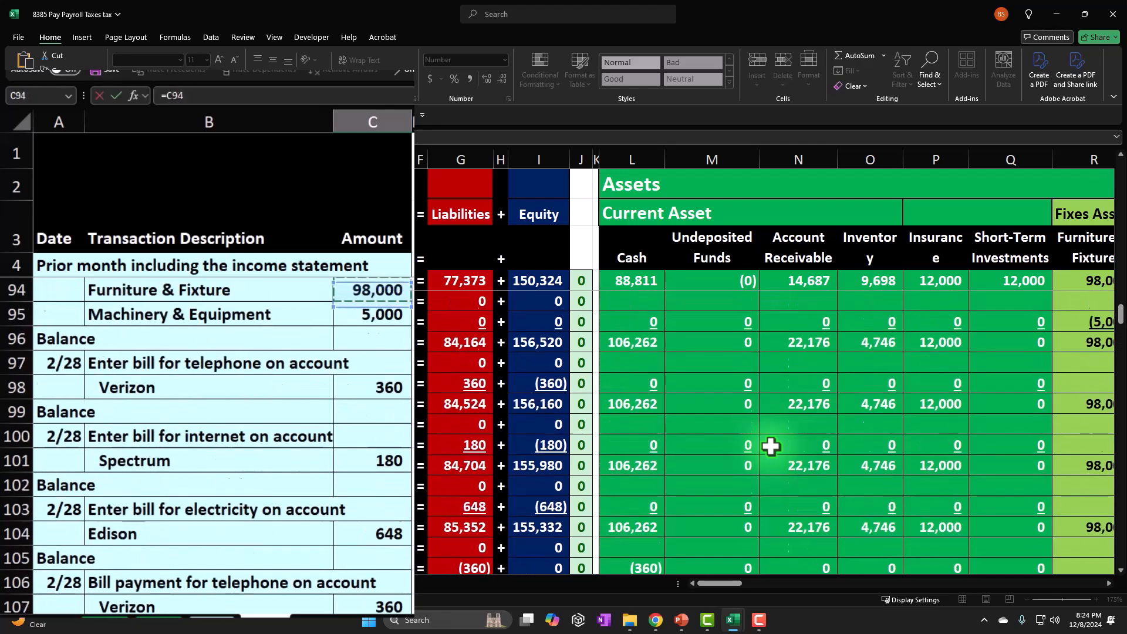
key(Up)
key(Up)
key(Up)
key(Up)
key(Up)
key(Up)
key(Up)
key(Up)
key(Up)
key(Up)
key(Up)
key(Up)
key(Up)
key(Up)
key(Up)
key(Up)
key(Up)
key(Up)
key(Up)
key(Up)
key(Up)
key(Up)
key(Up)
key(Up)
key(Up)
key(Up)
key(Up)
key(Up)
key(Up)
key(Up)
key(Up)
key(Up)
key(Up)
key(Up)
key(Up)
key(Up)
key(Up)
key(Up)
key(Up)
key(Up)
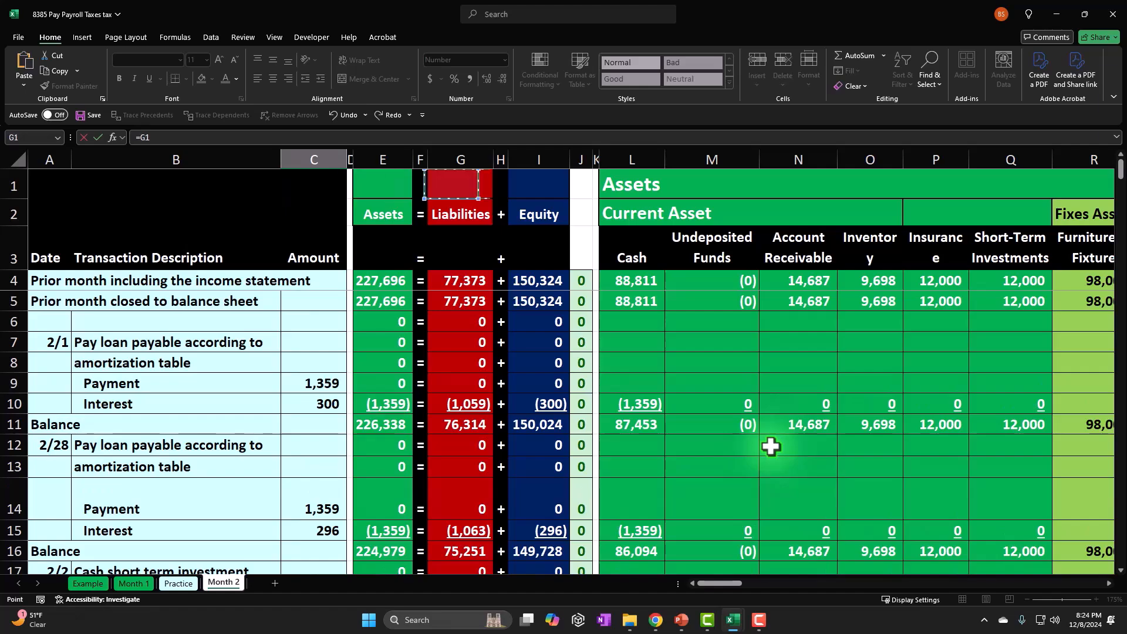
key(Right)
key(Right)
key(Right)
key(Right)
key(Right)
key(Right)
key(Right)
key(Right)
key(Right)
key(Right)
key(Right)
key(Right)
key(Right)
key(Right)
key(Right)
key(Right)
key(Right)
key(Right)
key(Right)
key(Right)
key(Right)
key(Right)
key(Right)
key(Right)
key(Right)
key(Right)
key(Right)
key(Right)
key(Right)
key(Right)
key(Right)
key(Right)
key(Right)
key(Right)
key(Right)
key(Right)
key(Right)
key(Right)
key(Right)
key(Right)
key(Right)
key(Right)
key(Right)
key(Right)
key(Right)
key(Right)
key(Right)
key(Right)
key(Right)
key(Right)
key(Right)
key(Right)
key(Right)
key(Right)
key(Right)
key(Right)
key(Right)
key(Right)
key(Right)
key(Right)
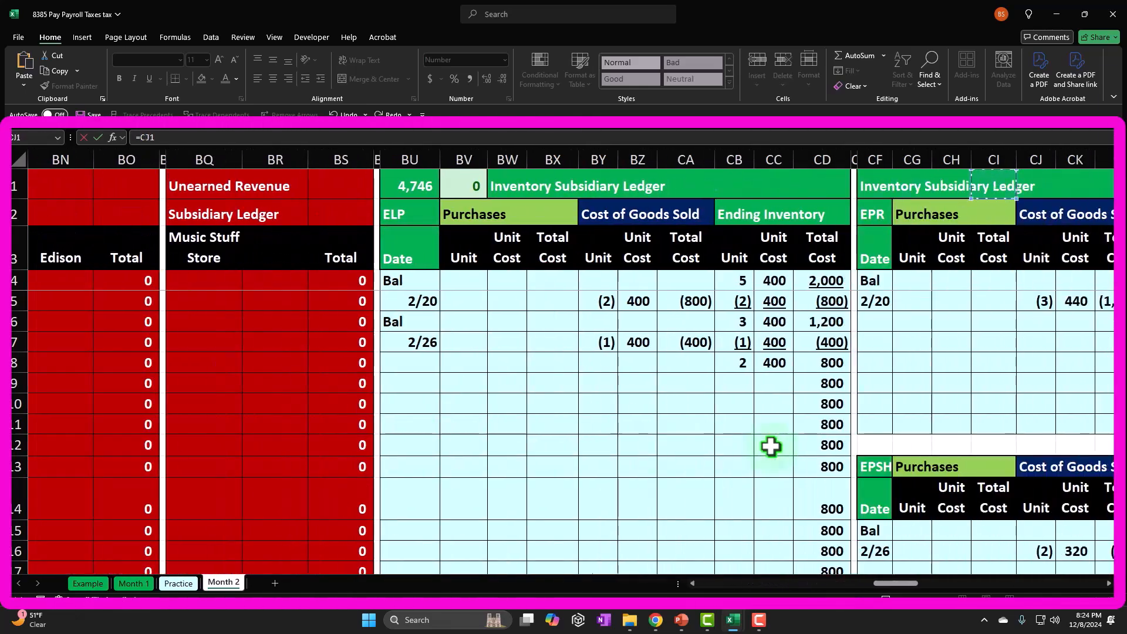
key(Right)
key(Right)
key(Right)
key(Right)
key(Right)
key(Right)
key(Right)
key(Right)
key(Right)
key(Right)
key(Right)
key(Right)
key(Right)
key(Right)
key(Right)
key(Right)
key(Right)
key(Right)
key(Right)
key(Right)
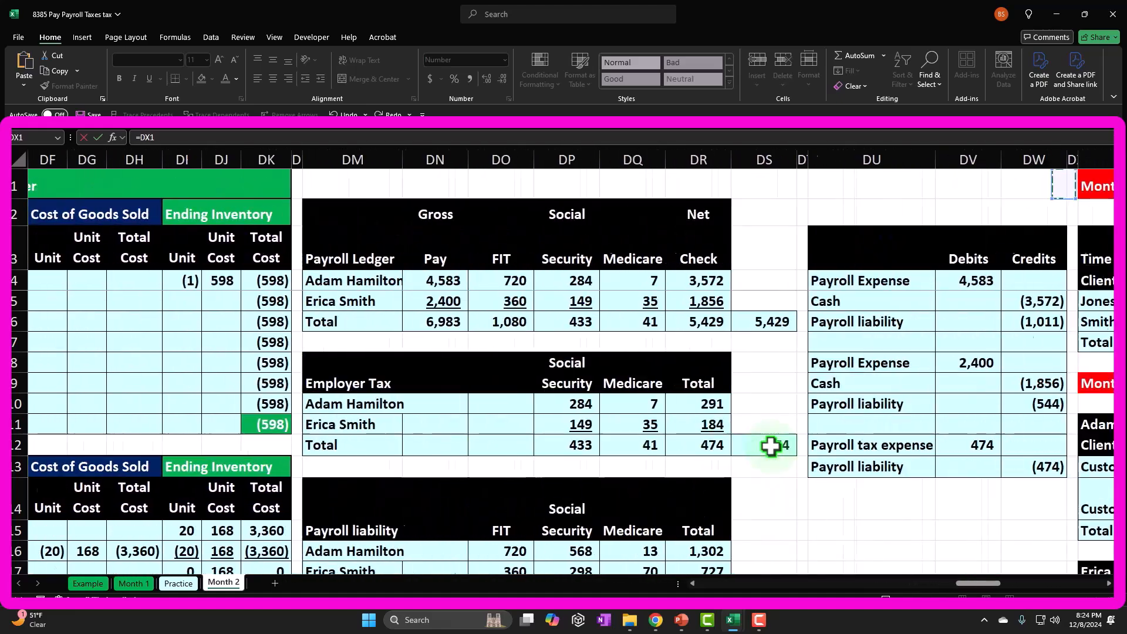
key(Left)
key(Left)
key(Left)
key(Left)
key(Left)
key(Left)
key(Left)
key(Left)
key(Left)
key(Left)
key(Left)
key(Left)
key(Left)
key(Left)
key(Left)
key(Left)
key(Left)
key(Left)
key(Left)
key(Left)
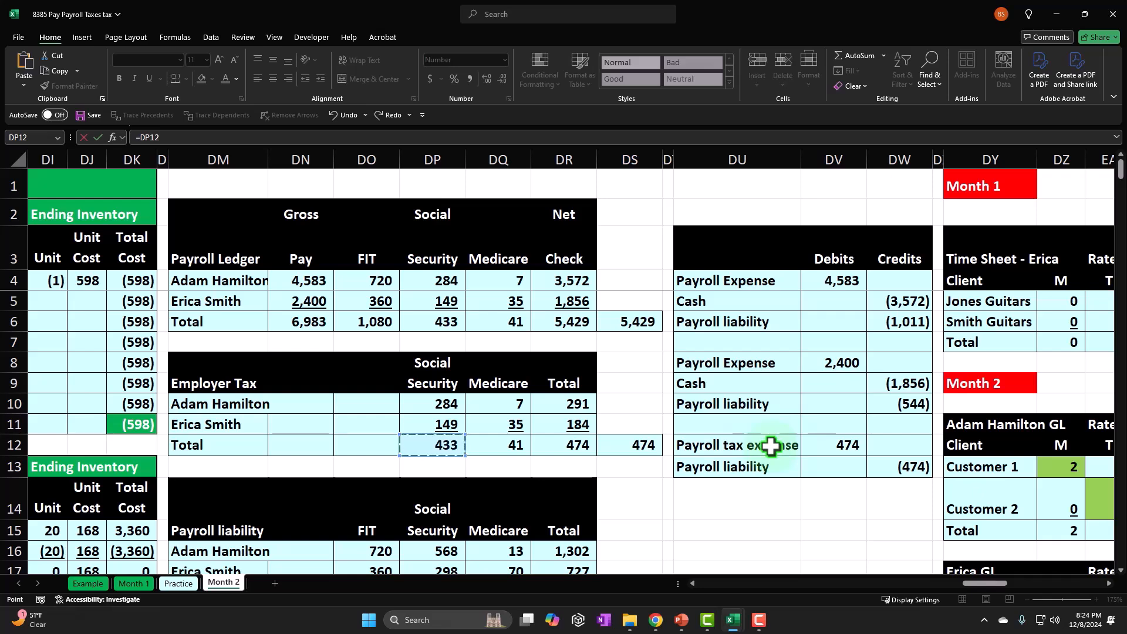
key(Down)
key(Down)
key(Down)
key(Down)
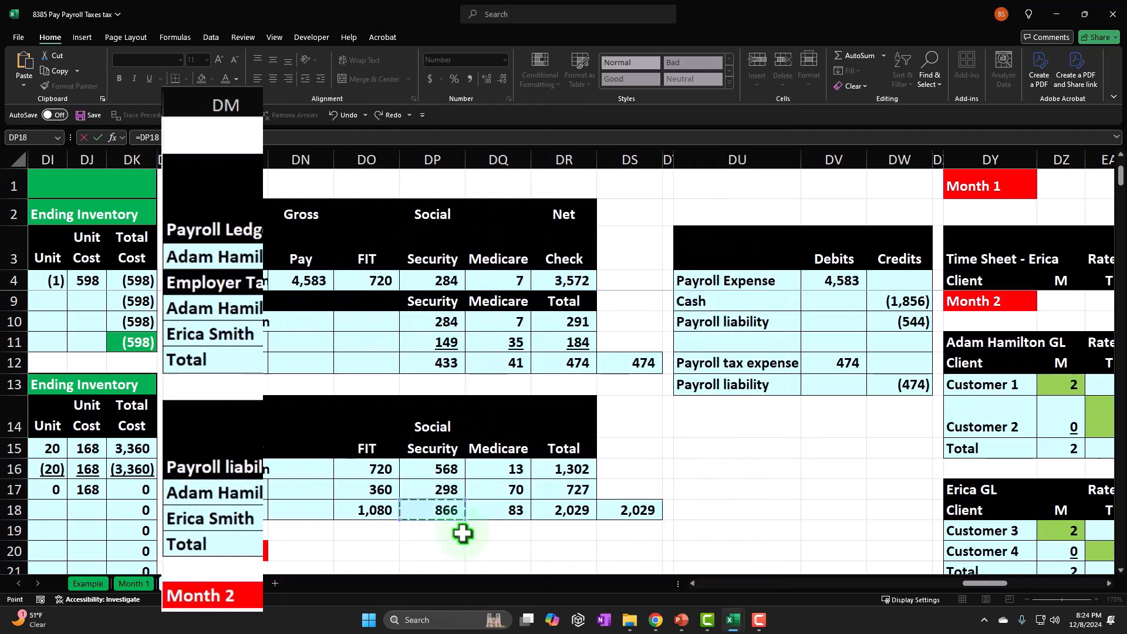
key(Return)
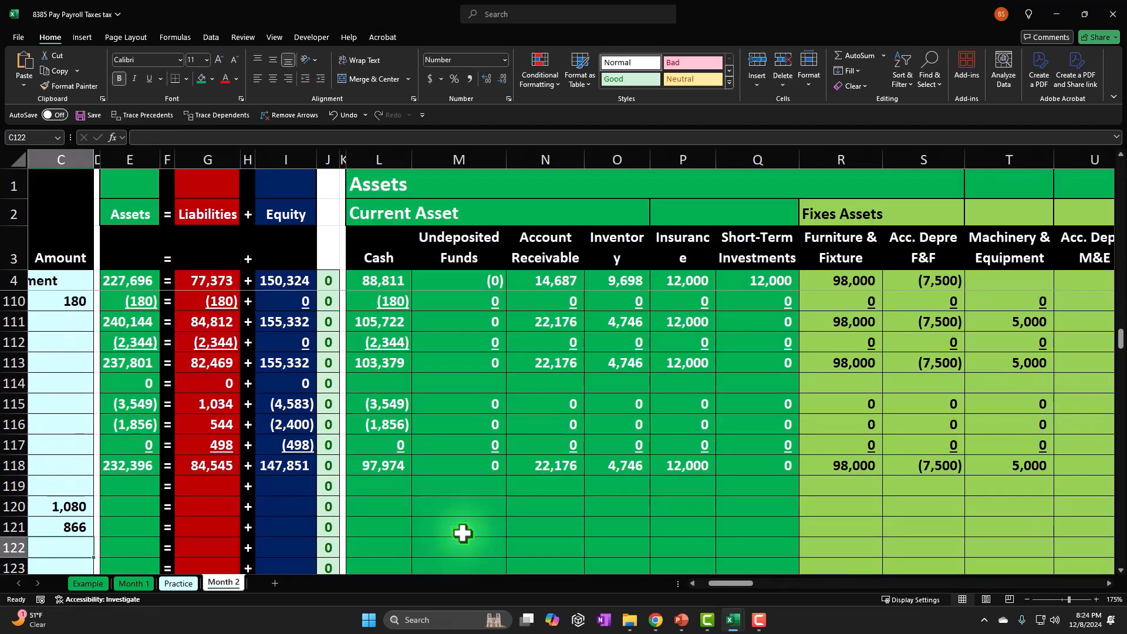
Enter the Medicare amount in C122 as a formula referencing the Medicare total in the Payroll liability table, =DQ18.
key(Left)
key(Left)
key(Right)
key(Right)
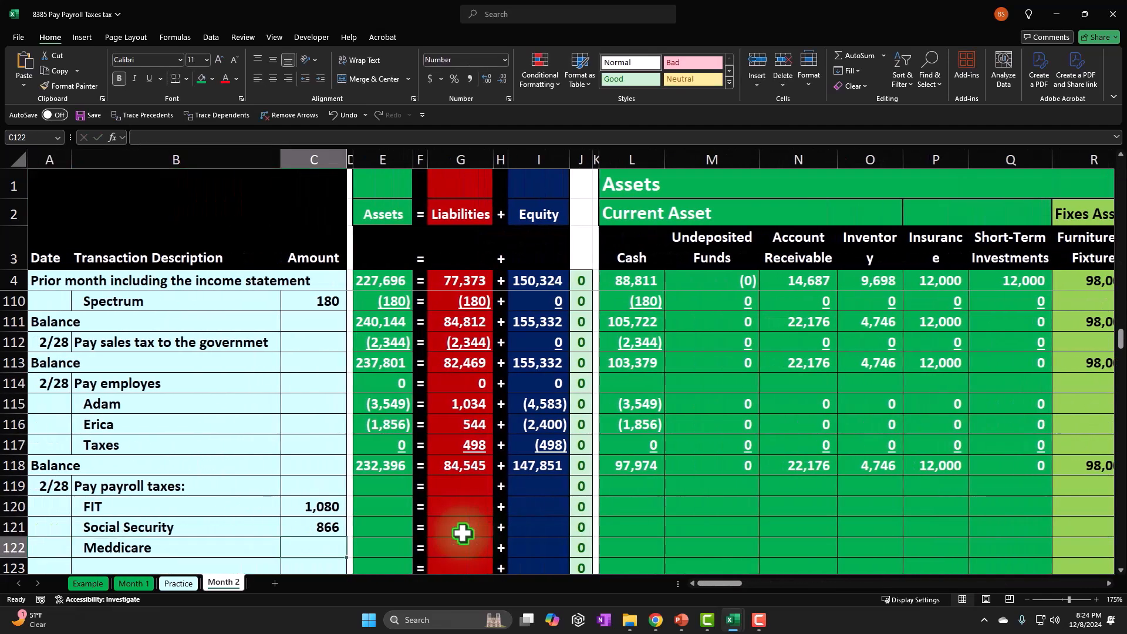
text(=)
key(Up)
key(Up)
key(Up)
key(Up)
key(Up)
key(Up)
key(Up)
key(Up)
key(Up)
key(Up)
key(Up)
key(Up)
key(Up)
key(Up)
key(Up)
key(Up)
key(Up)
key(Up)
key(Up)
key(Up)
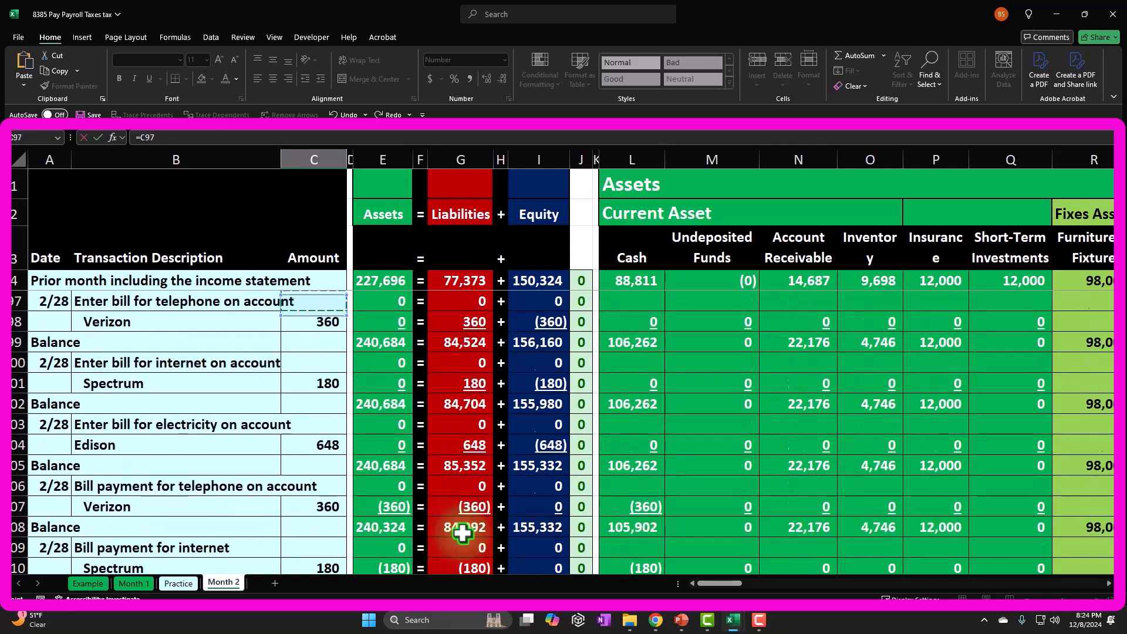
key(Up)
key(Up)
key(Up)
key(Up)
key(Up)
key(Up)
key(Up)
key(Up)
key(Up)
key(Up)
key(Up)
key(Up)
key(Up)
key(Up)
key(Up)
key(Up)
key(Up)
key(Up)
key(Up)
key(Up)
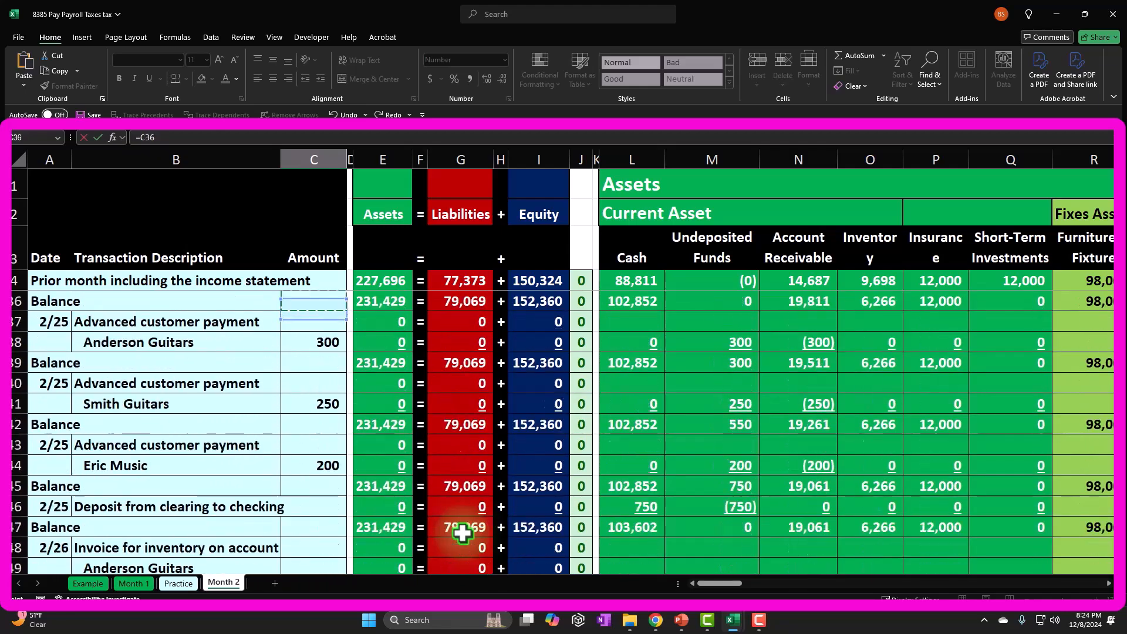
key(Up)
key(Up)
key(Up)
key(Up)
key(Up)
key(Up)
key(Up)
key(Up)
key(Up)
key(Up)
key(Up)
key(Up)
key(Up)
key(Up)
key(Up)
key(Up)
key(Up)
key(Up)
key(Up)
key(Up)
key(Right)
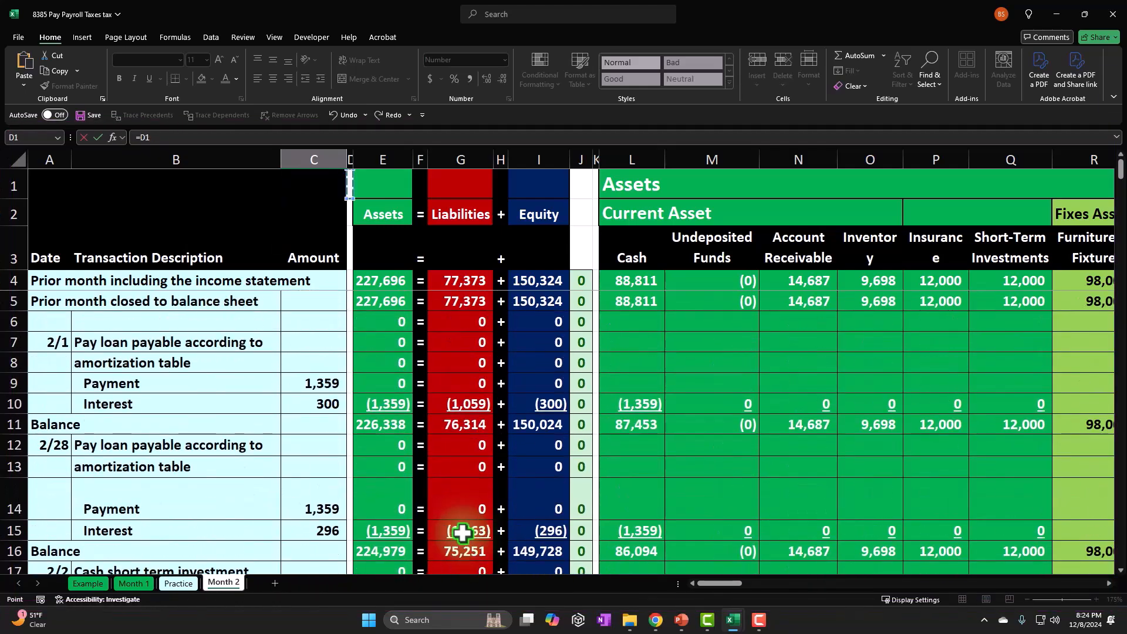
key(Right)
key(Right)
key(Right)
key(Right)
key(Right)
key(Right)
key(Right)
key(Right)
key(Right)
key(Right)
key(Right)
key(Right)
key(Right)
key(Right)
key(Right)
key(Right)
key(Right)
key(Right)
key(Right)
key(Right)
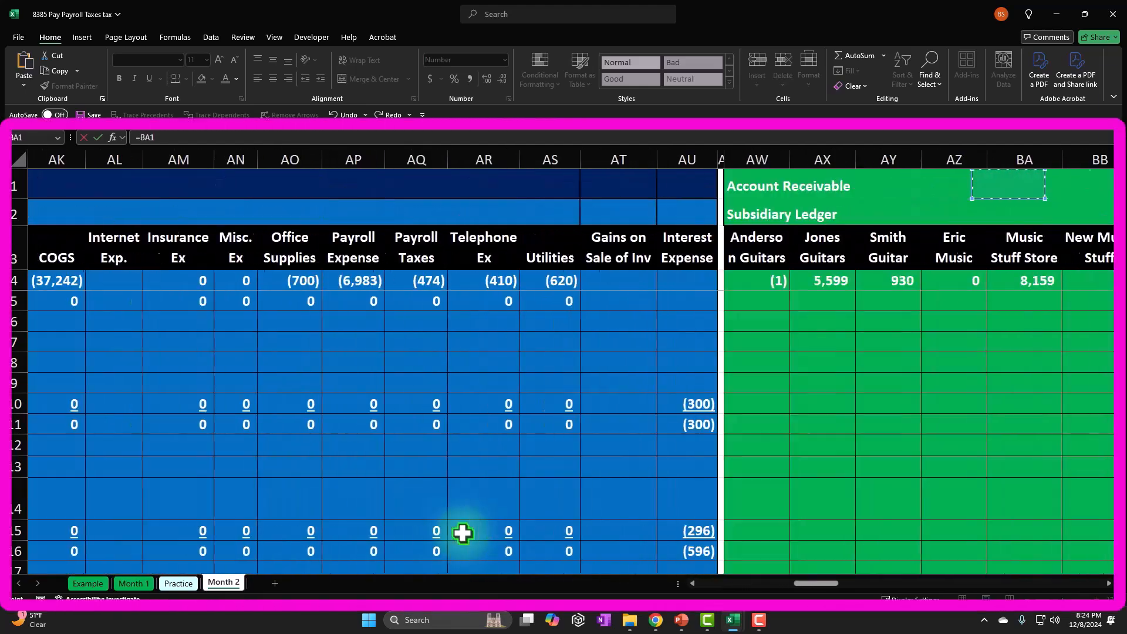
key(Right)
key(Right)
key(Right)
key(Right)
key(Right)
key(Right)
key(Right)
key(Right)
key(Right)
key(Right)
key(Right)
key(Right)
key(Right)
key(Right)
key(Right)
key(Right)
key(Right)
key(Right)
key(Right)
key(Right)
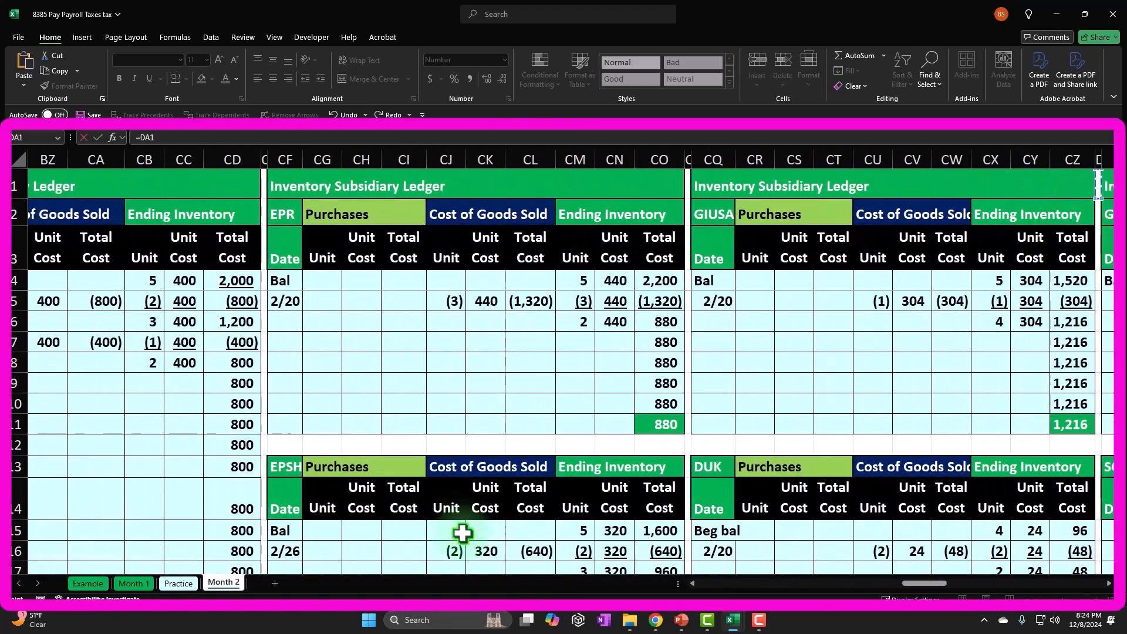
key(Right)
key(Right)
key(Right)
key(Right)
key(Right)
key(Right)
key(Right)
key(Right)
key(Right)
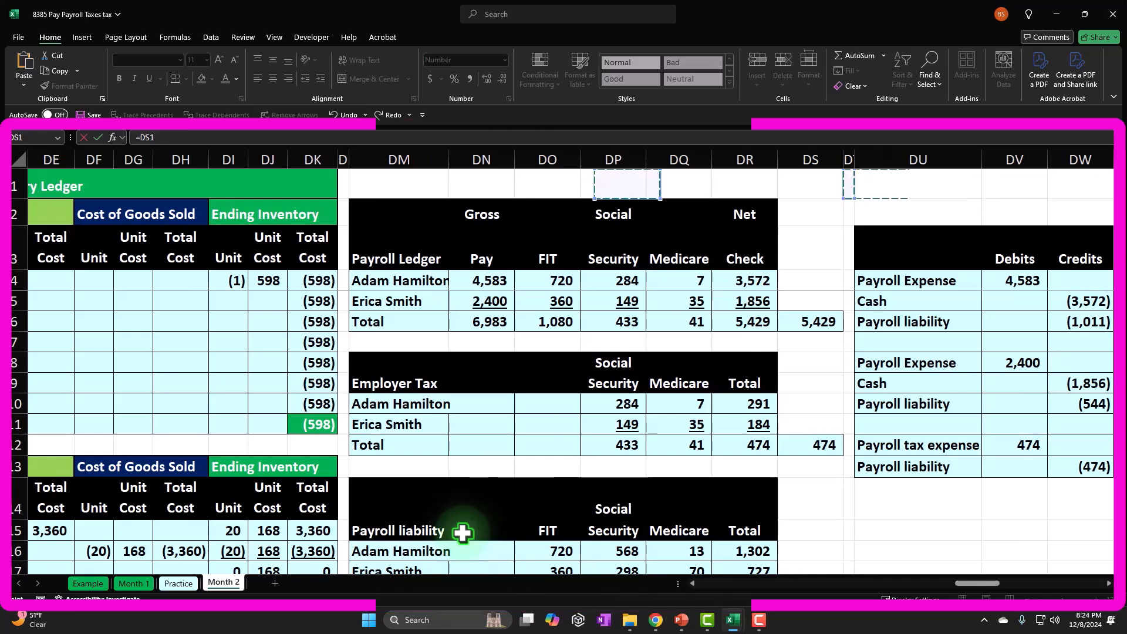
key(Down)
key(Down)
key(Down)
key(Down)
key(Down)
key(Down)
key(Down)
key(Down)
key(Down)
key(Down)
key(Down)
key(Down)
key(Down)
key(Down)
key(Down)
key(Down)
key(Down)
key(Down)
key(Down)
key(Down)
key(Down)
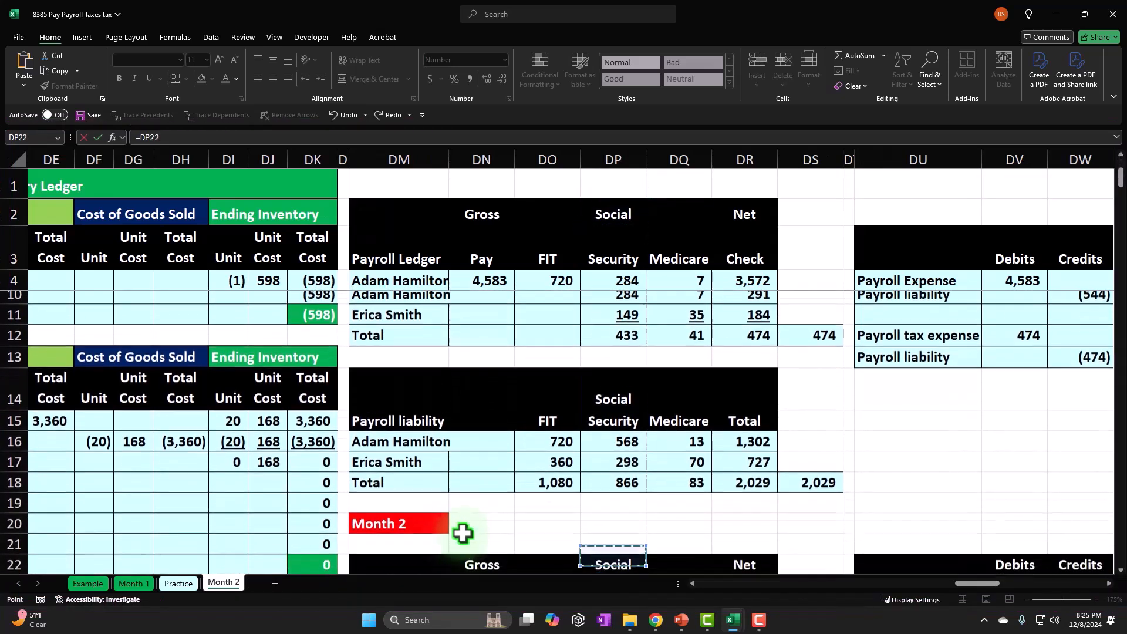
key(Up)
key(Right)
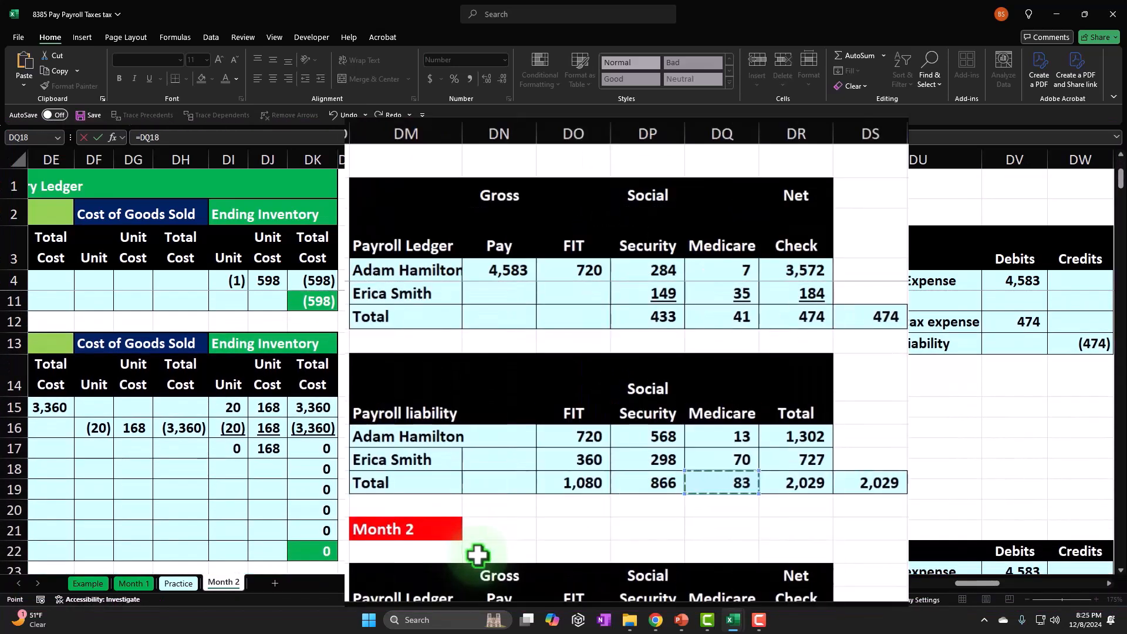
key(Return)
Record the FIT payment in the Cash column, entering L120 as the negative of the FIT amount, =-C120.
key(Left)
key(Down)
key(Down)
key(Down)
key(Up)
key(Up)
key(Up)
key(Right)
key(Right)
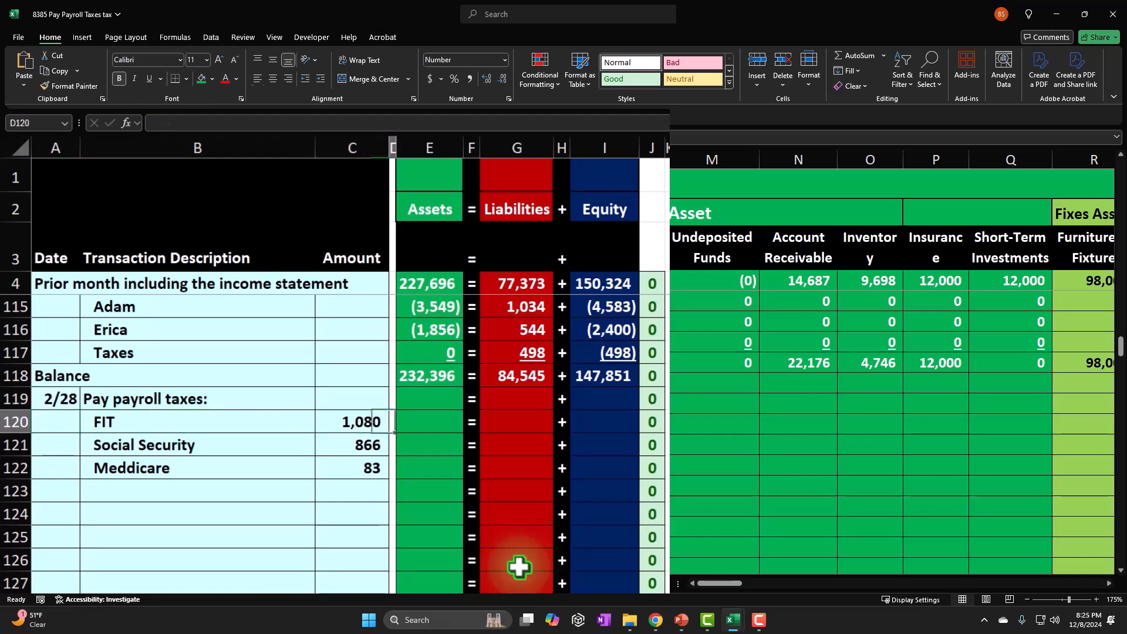
key(Right)
key(Right)
key(Right)
key(Right)
key(Right)
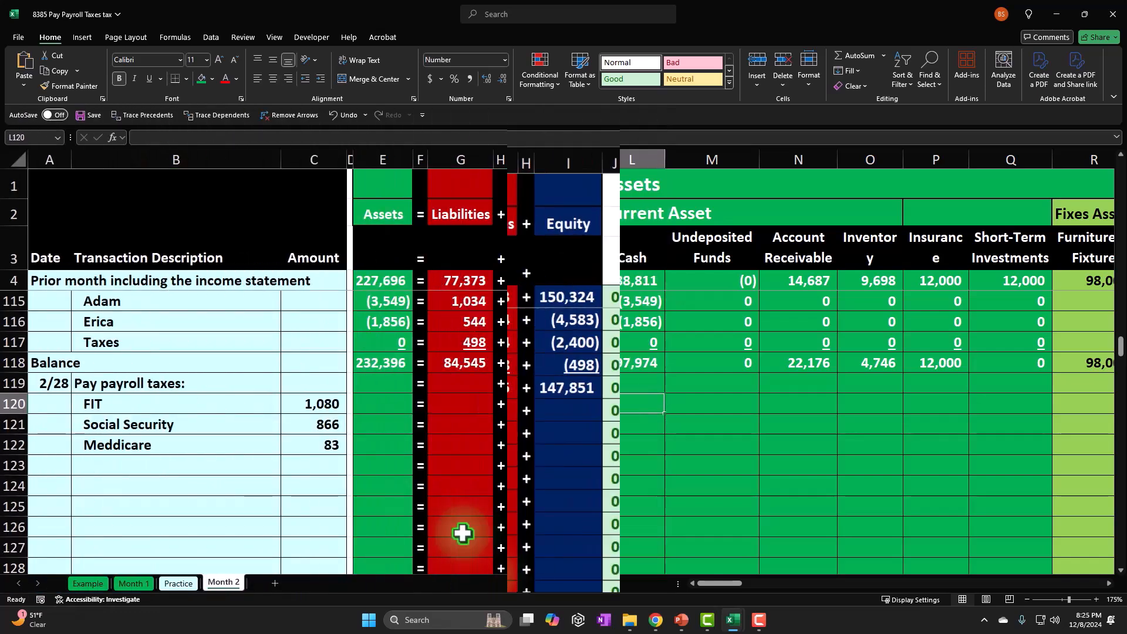
text(-F120)
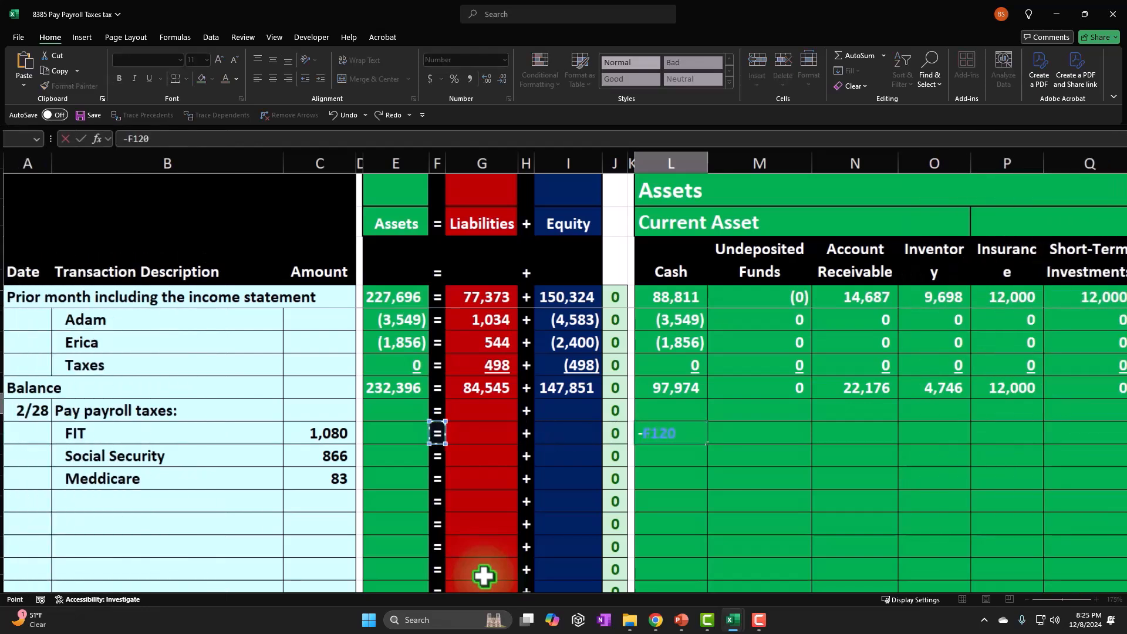
key(Return)
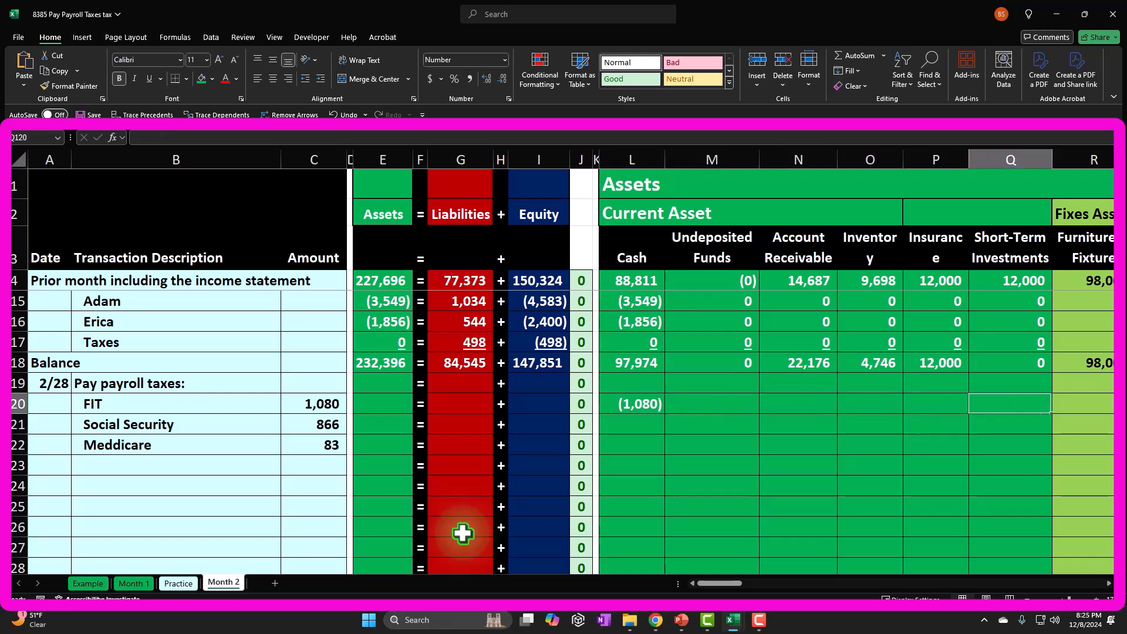
Record the FIT reduction in the Payroll Liability column, entering Z120 as the negative of the FIT amount, =-C120.
key(Right)
key(Right)
key(Right)
key(Right)
key(Right)
key(Right)
key(Right)
key(Right)
key(Right)
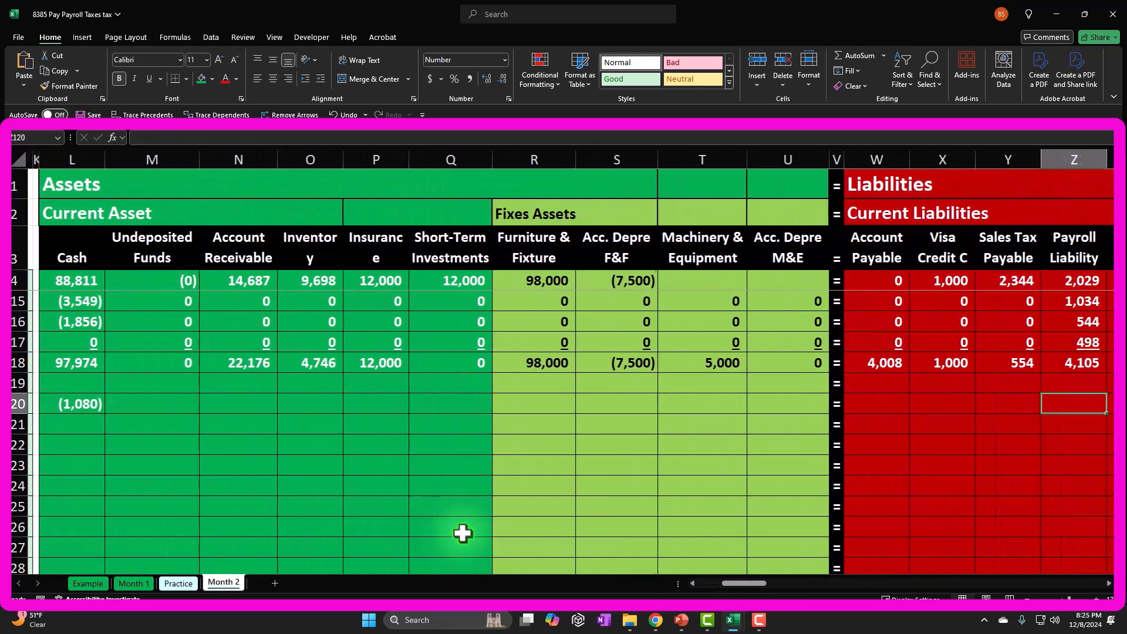
key(Right)
key(Right)
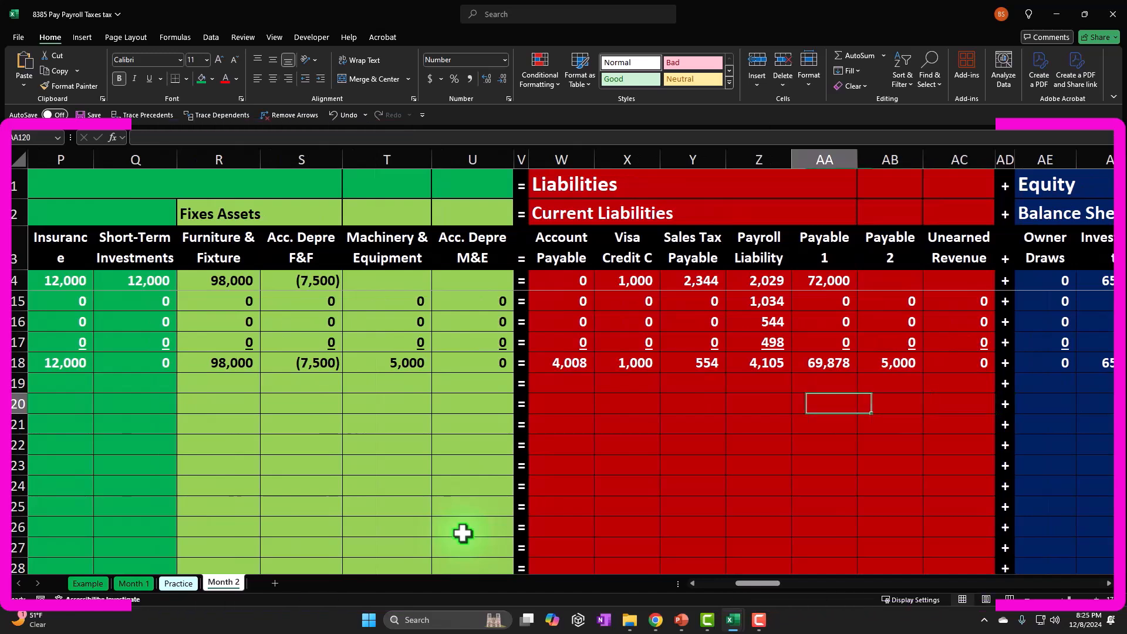
key(Left)
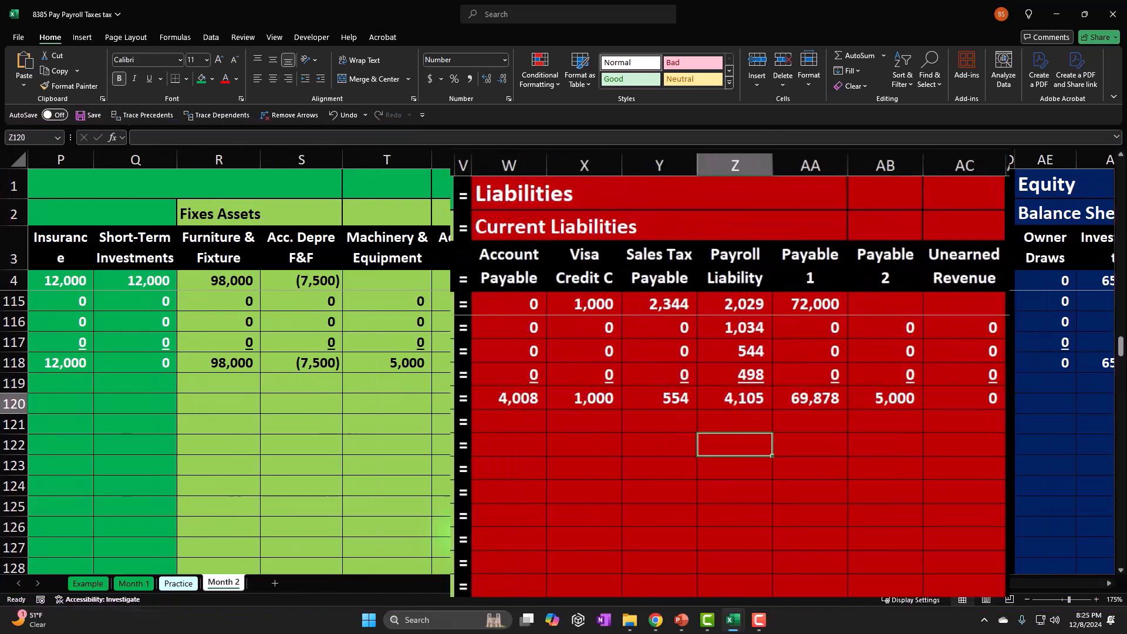
text(-)
key(Left)
key(Left)
key(Left)
key(Left)
key(Left)
key(Left)
key(Left)
key(Left)
key(Left)
key(Left)
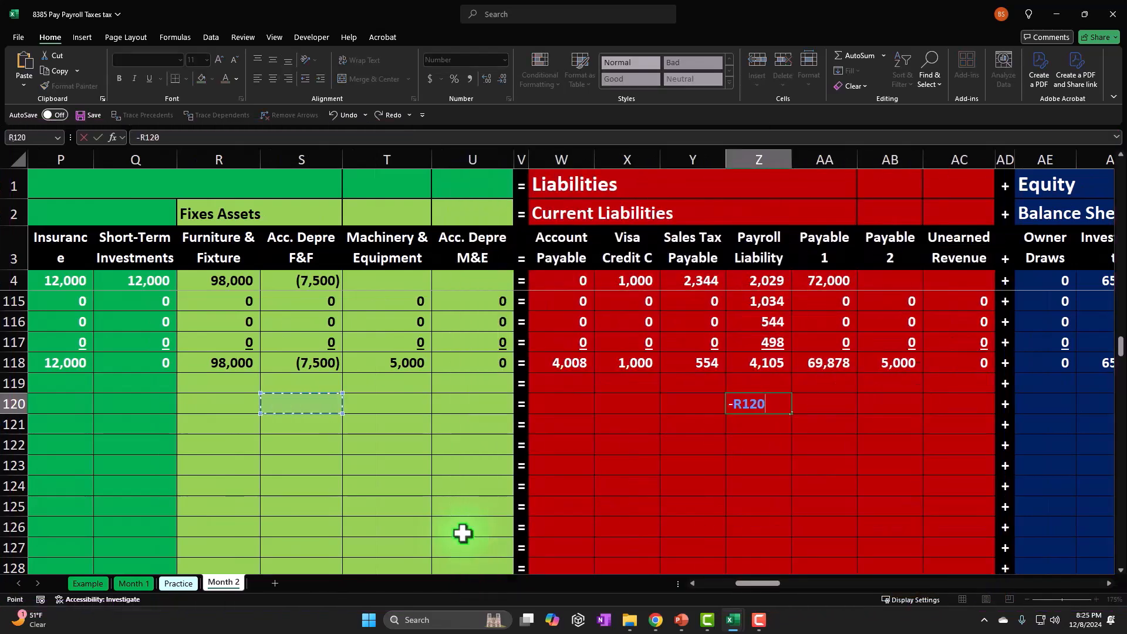
key(Left)
key(Left)
key(Left)
key(Left)
key(Left)
key(Left)
key(Left)
key(Left)
key(Left)
key(Left)
key(Left)
key(Left)
key(Left)
key(Left)
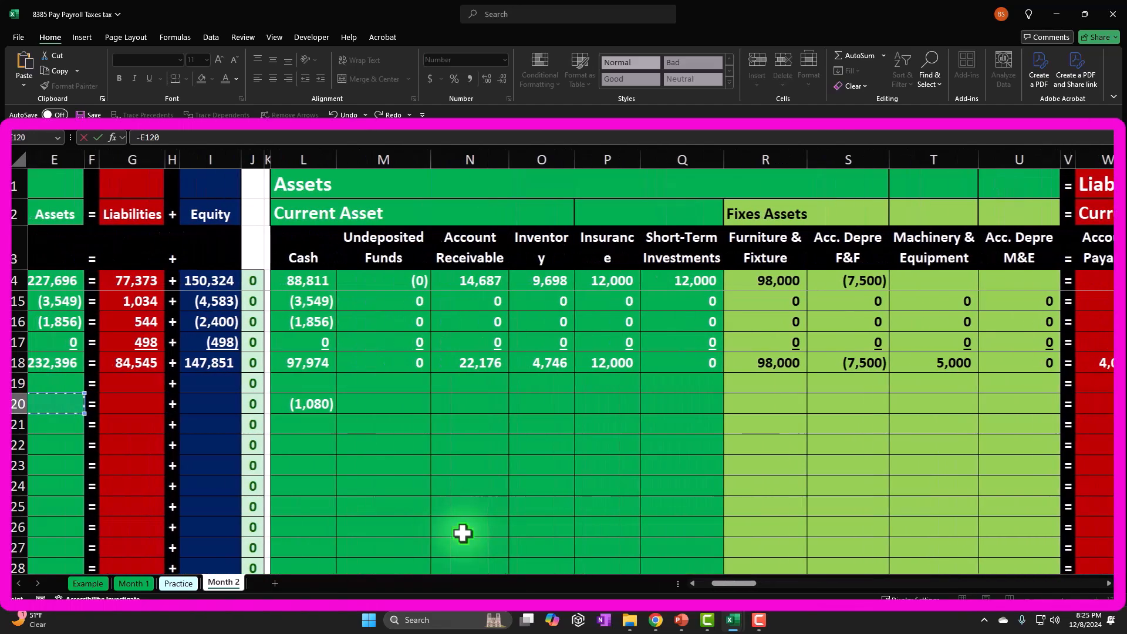
key(Left)
key(Right)
key(Right)
key(Return)
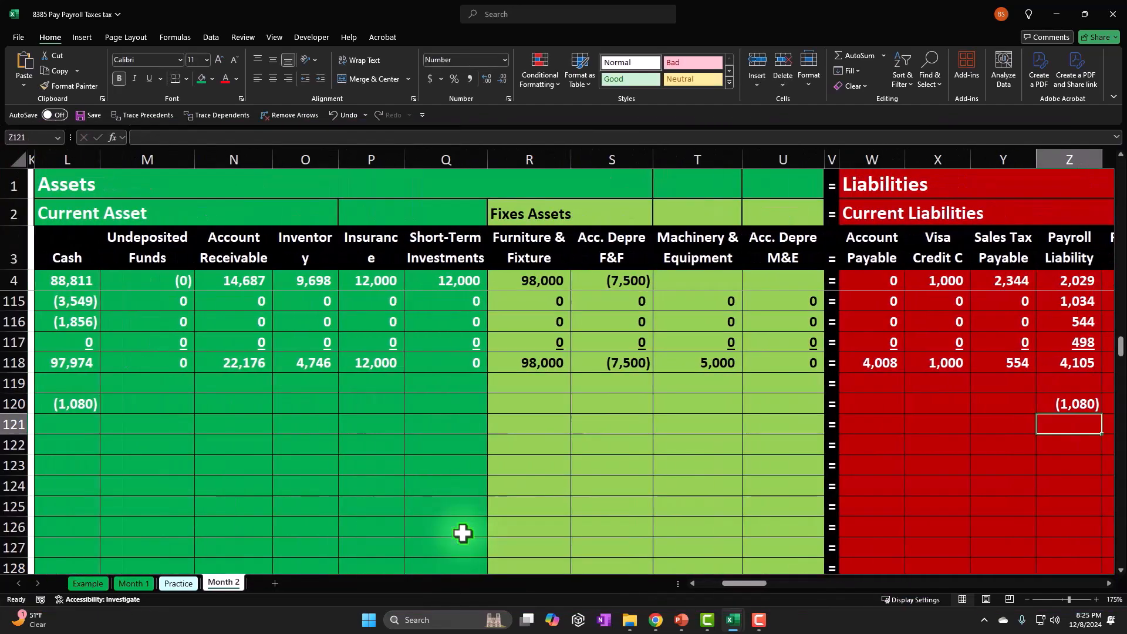
Fill the Cash formula in L120 down to L122 for the Social Security and Medicare lines.
key(Left)
key(Left)
key(Left)
key(Left)
key(Left)
key(Left)
key(Left)
key(Left)
key(Left)
key(Left)
key(Left)
key(Left)
key(Left)
key(Right)
key(Right)
key(Right)
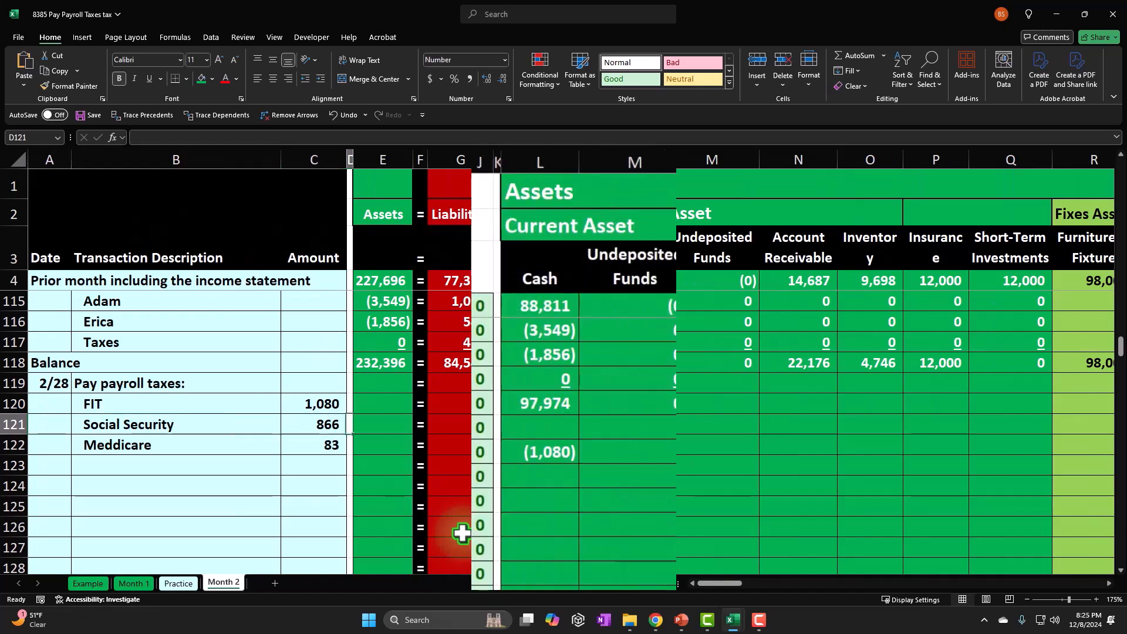
click(567, 459)
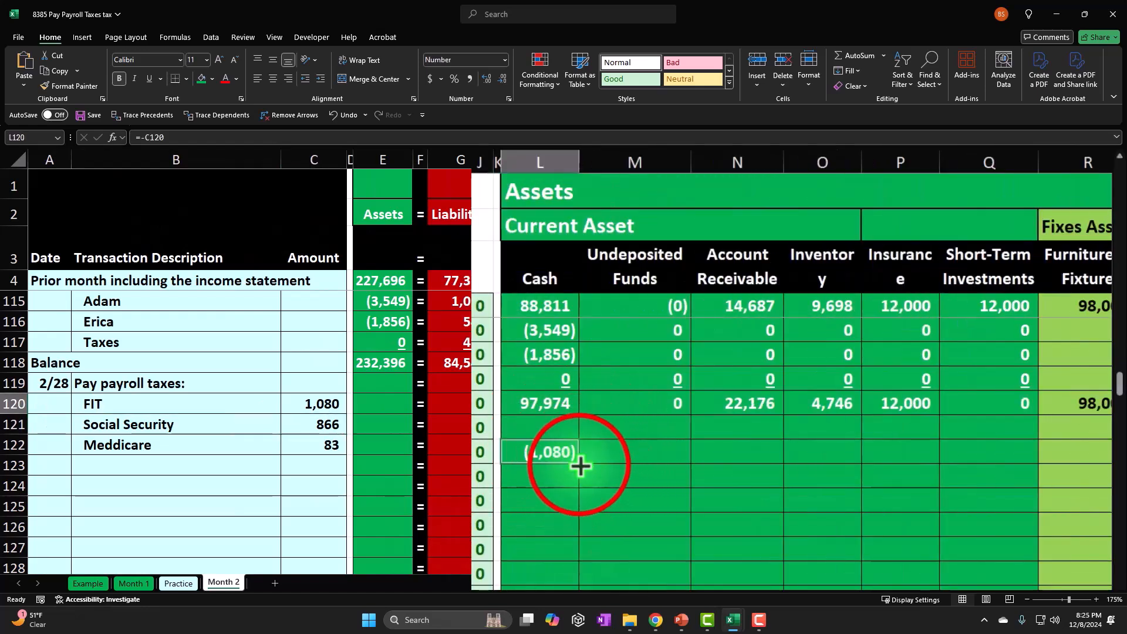
drag(578, 508, 573, 505)
click(563, 475)
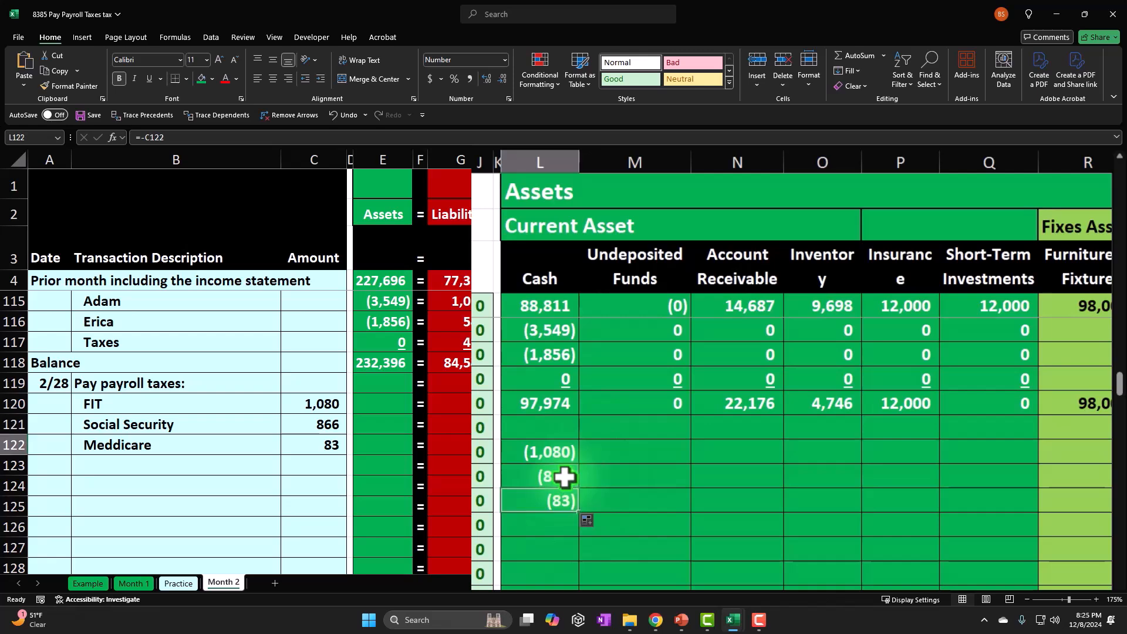
Fill the Payroll Liability formula in Z120 down to Z122 and check the sum of Z120:Z122 against the prior-month balance in Z4.
key(Right)
key(Right)
key(Right)
key(Right)
key(Right)
key(Right)
key(Right)
key(Right)
key(Right)
key(Right)
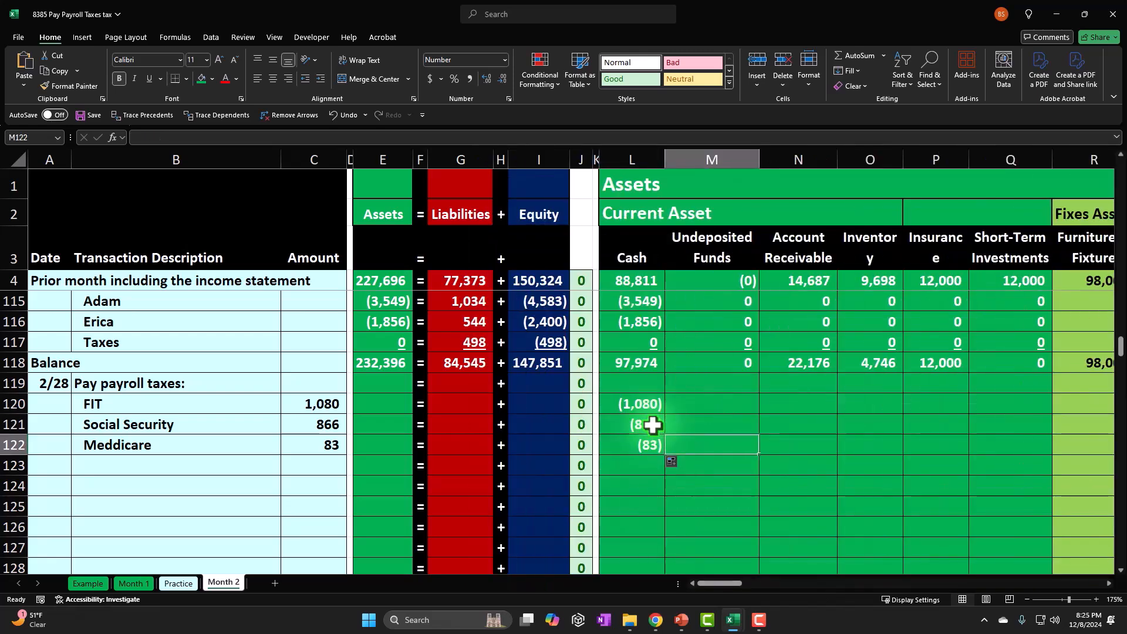
key(Right)
key(Right)
key(Right)
key(Right)
key(Right)
key(Right)
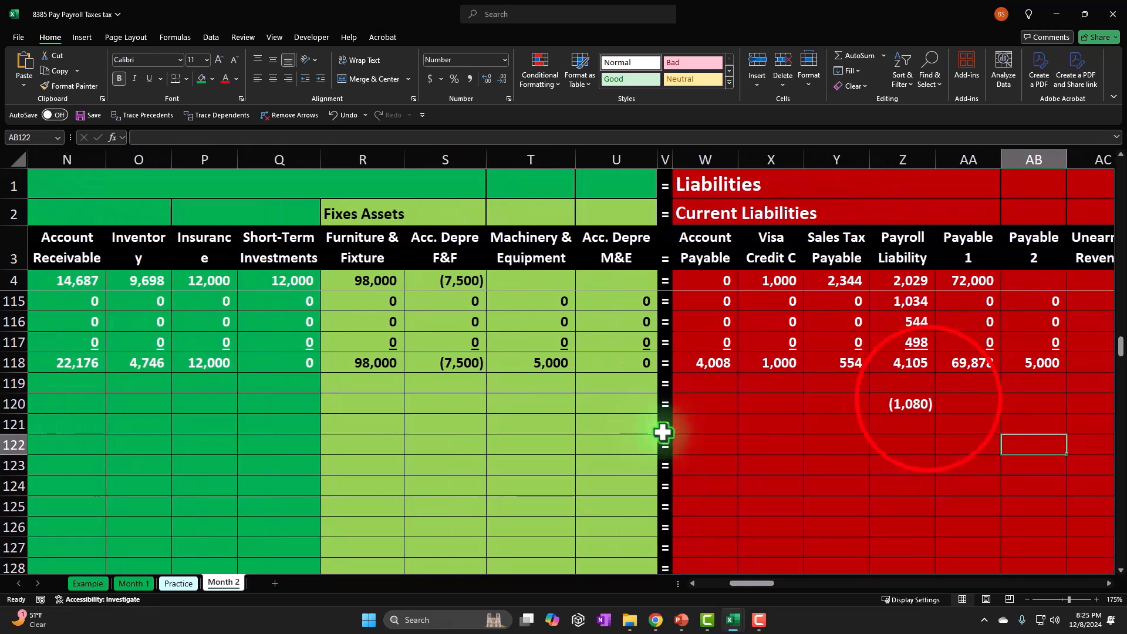
click(950, 406)
click(929, 400)
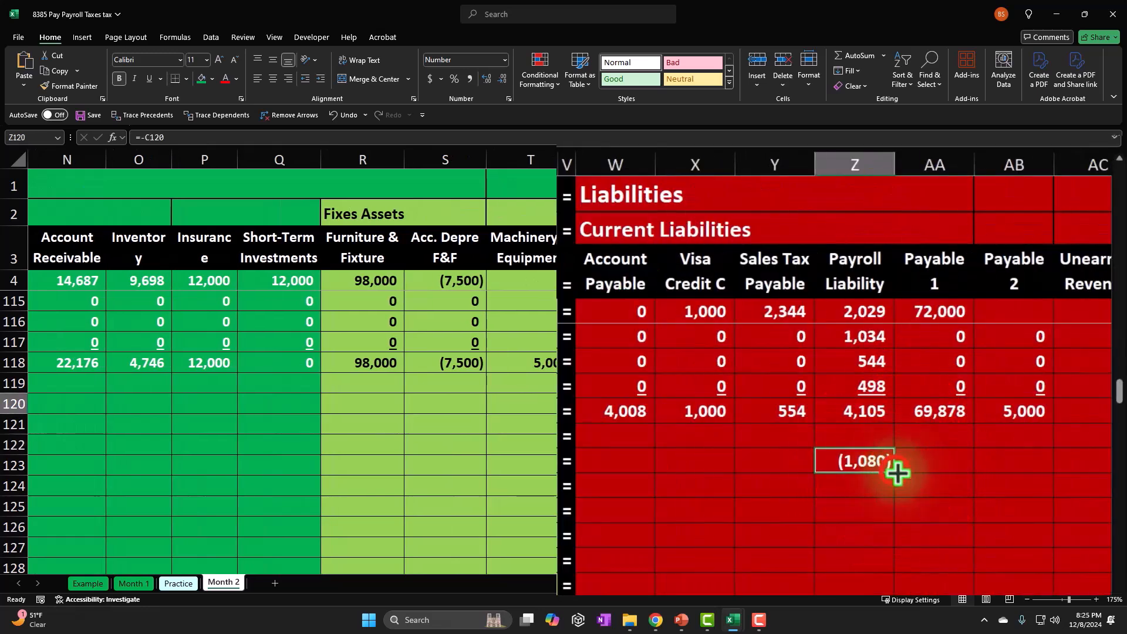
drag(898, 518, 897, 520)
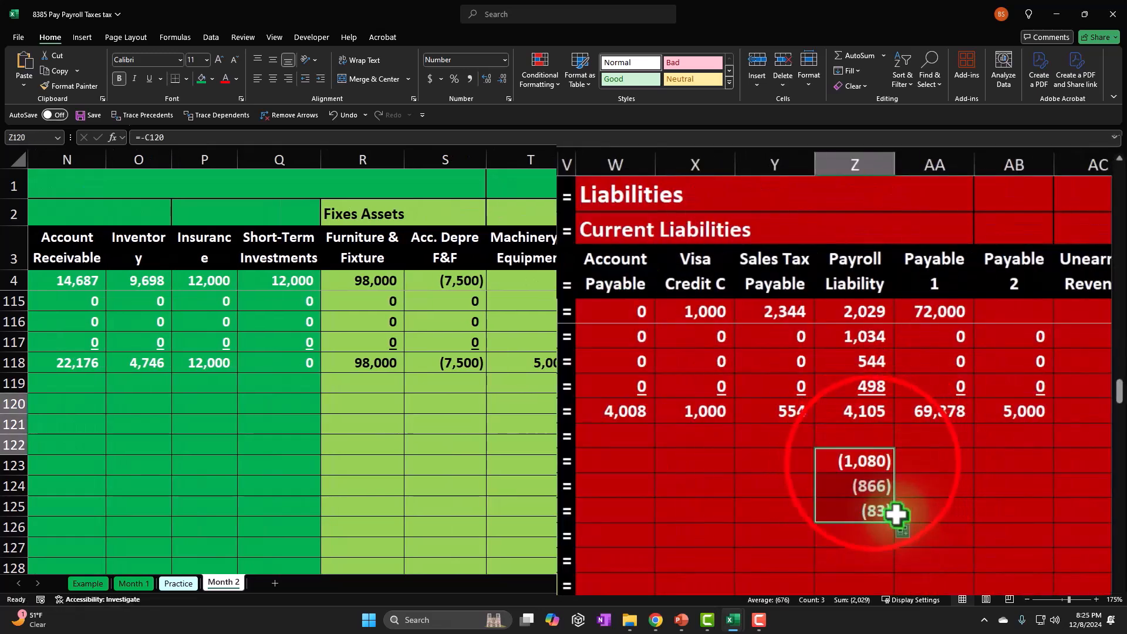
drag(870, 464, 871, 512)
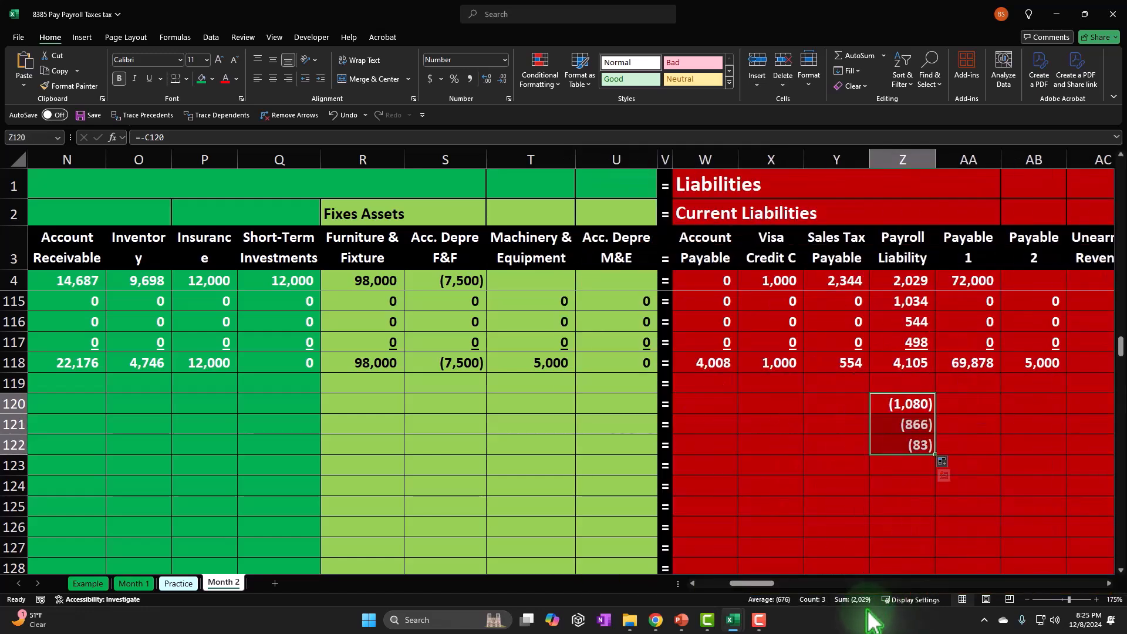
click(915, 281)
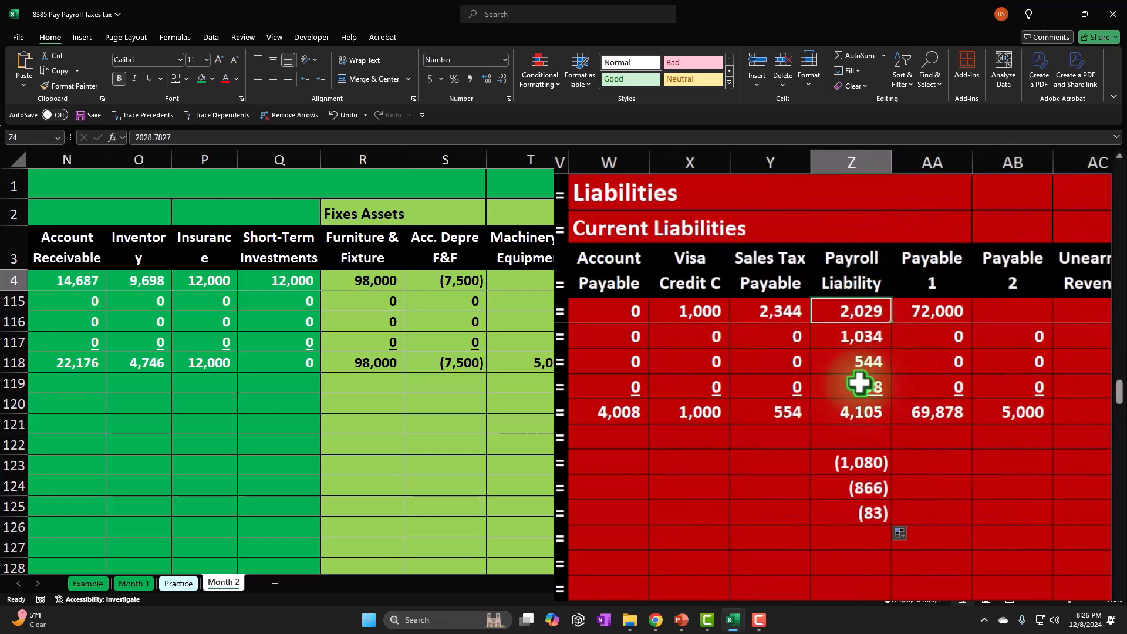
click(838, 442)
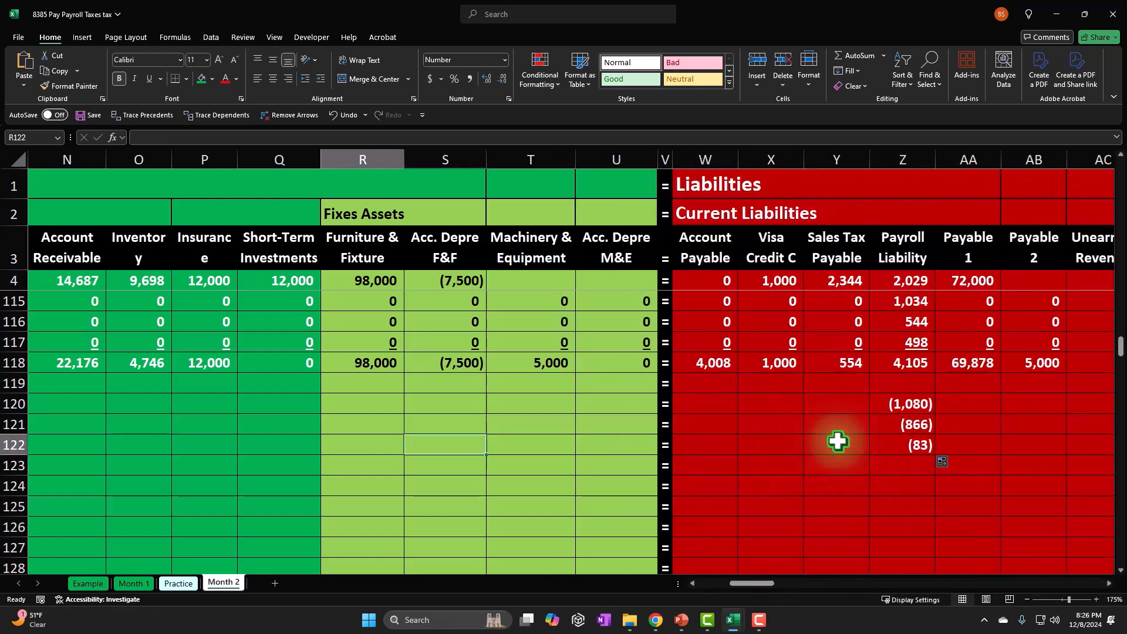
Enter 0 in each of the remaining asset columns of the FIT row, M120:U120.
key(Home)
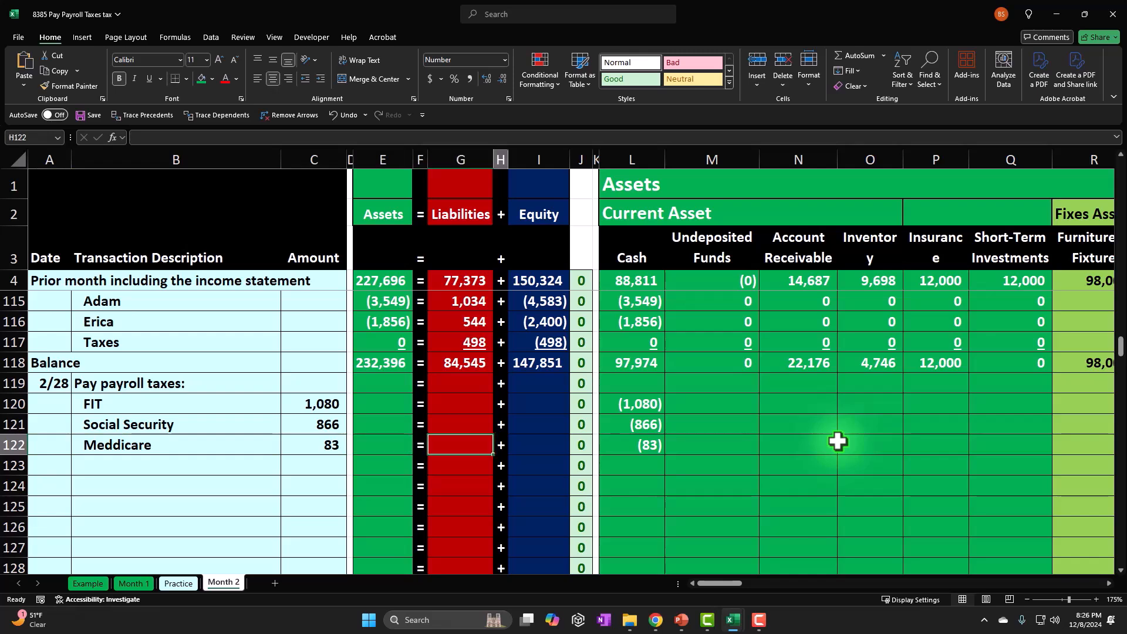
key(Right)
key(Right)
key(Right)
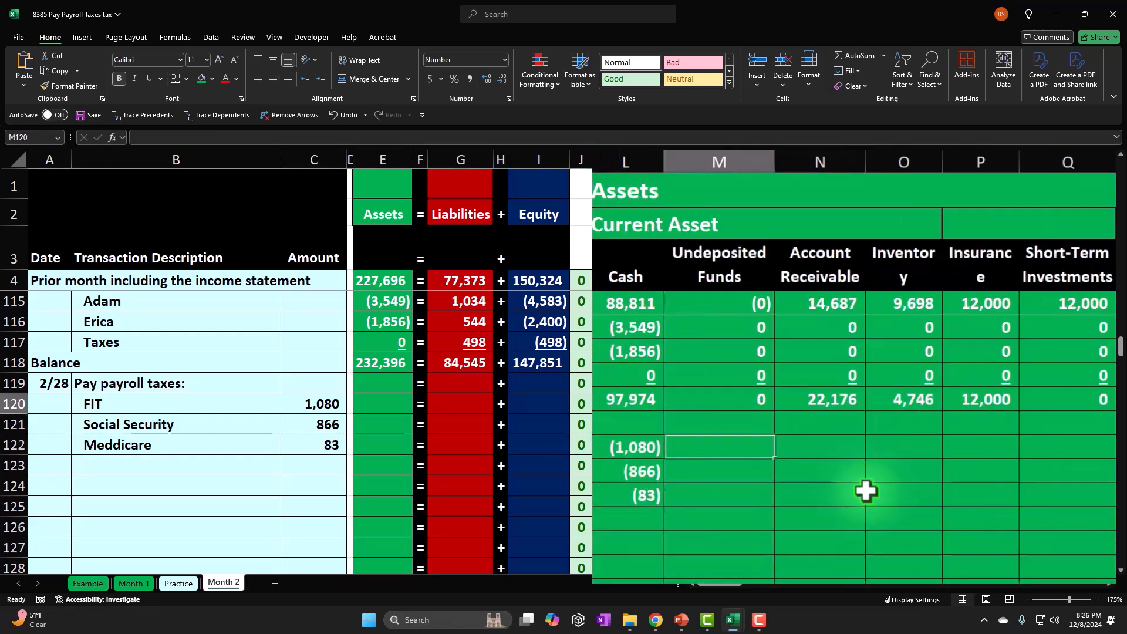
text(0)
key(Tab)
text(0)
key(Tab)
Enter 0 in the FIT row's remaining fixed asset columns, R120:U120, and its unaffected liability columns, W120:Y120 and AA120:AC120.
text(0)
key(Tab)
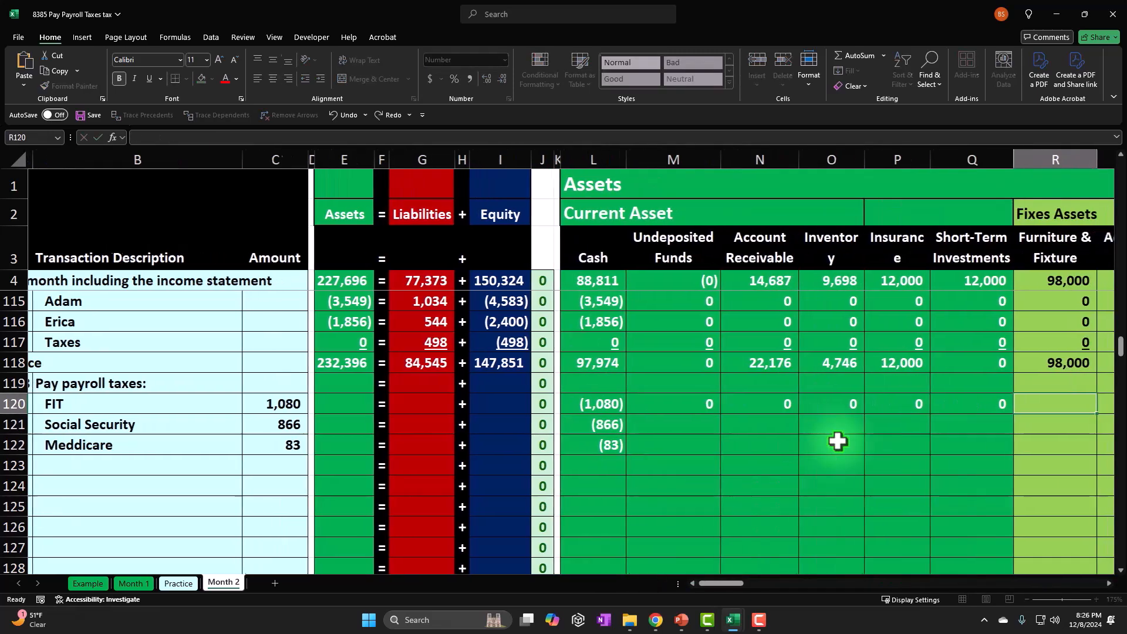
text(0	0	0)
key(Tab)
key(Tab)
text(0)
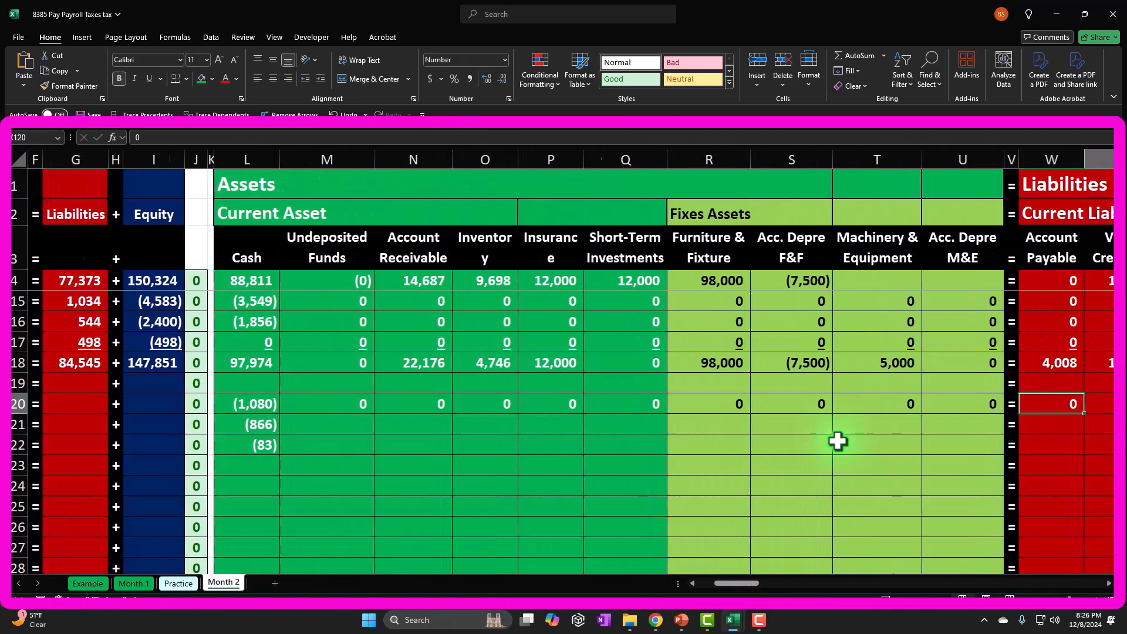
text(	0	0)
key(Tab)
key(Tab)
text(0)
key(Tab)
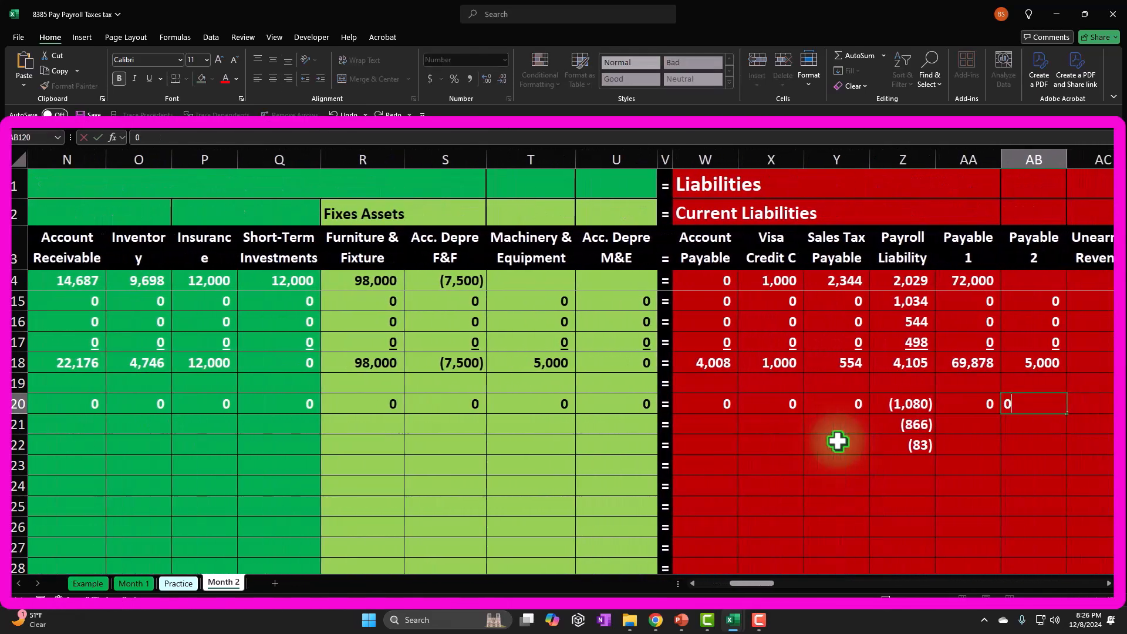
text(0)
key(Tab)
text(0)
key(Tab)
key(Tab)
Enter 0 in every equity and income statement column of the FIT row, AE120:AU120.
text(0)
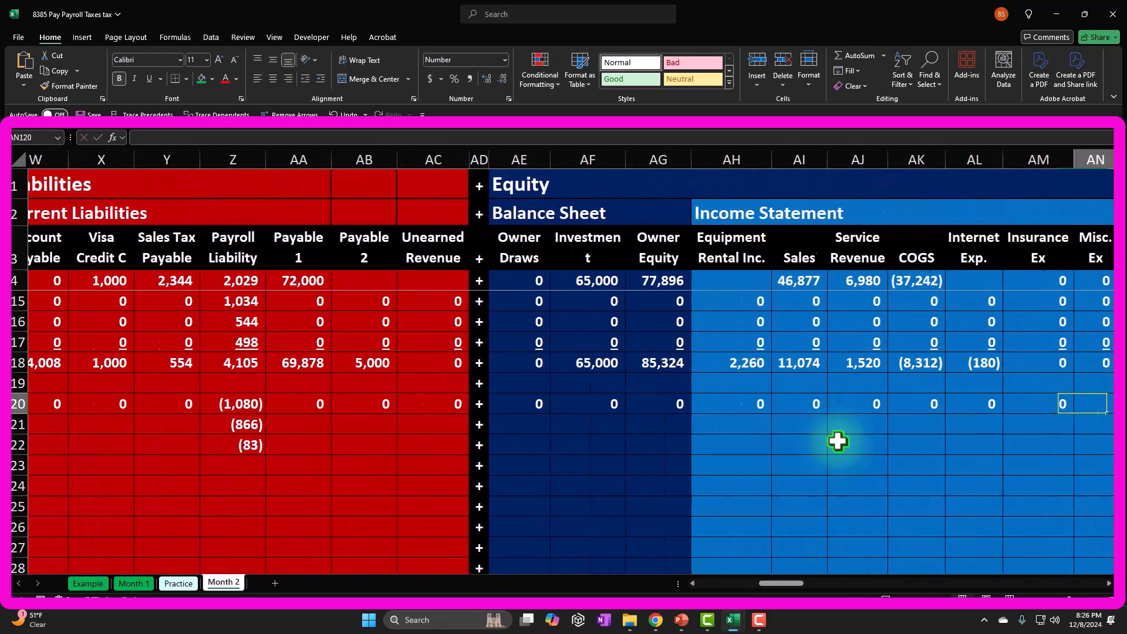
text(	0	0	0	0	0	0	0	0	0	0	0	0	0	0	0	0	)
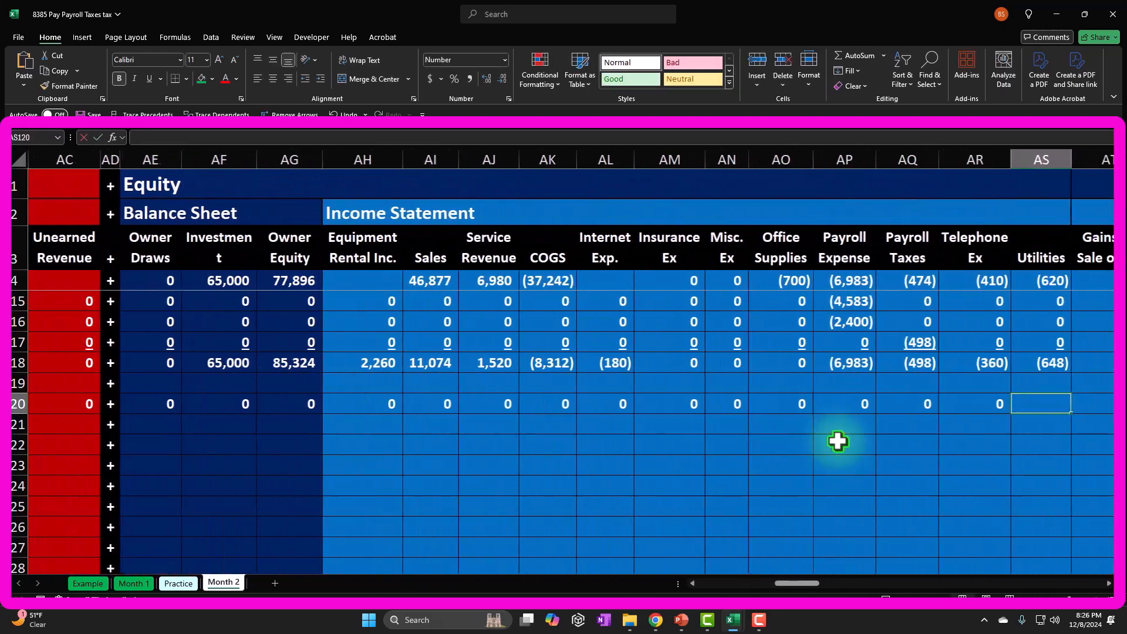
text(0)
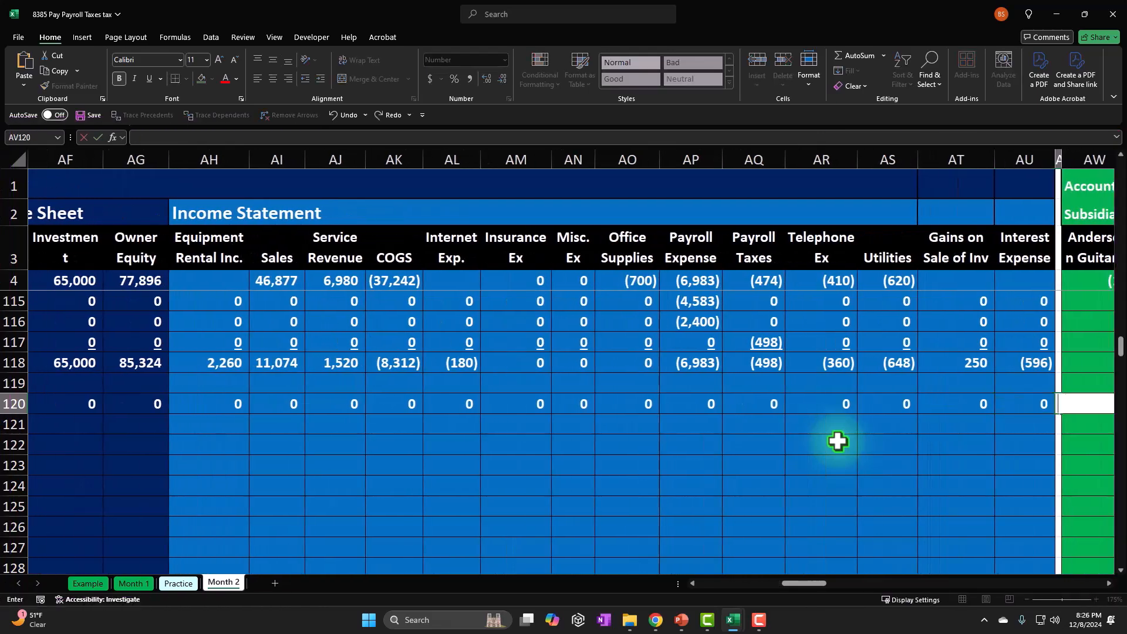
key(Return)
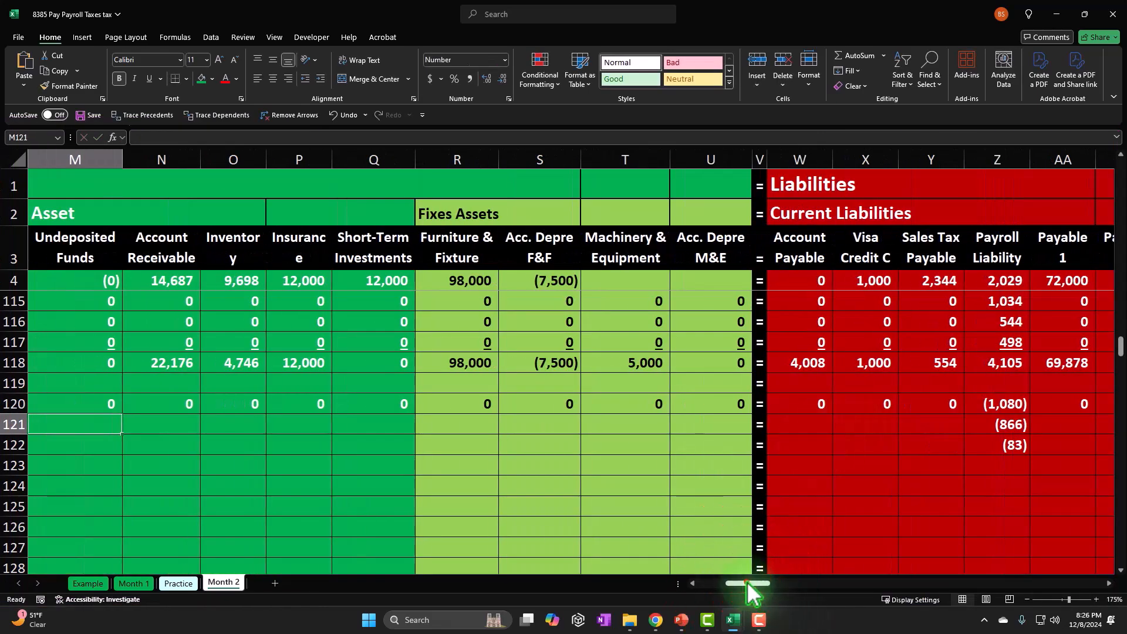
Fill the FIT row's entries in L120:AU120 down to row 122 for the Social Security and Medicare lines.
drag(747, 583, 715, 586)
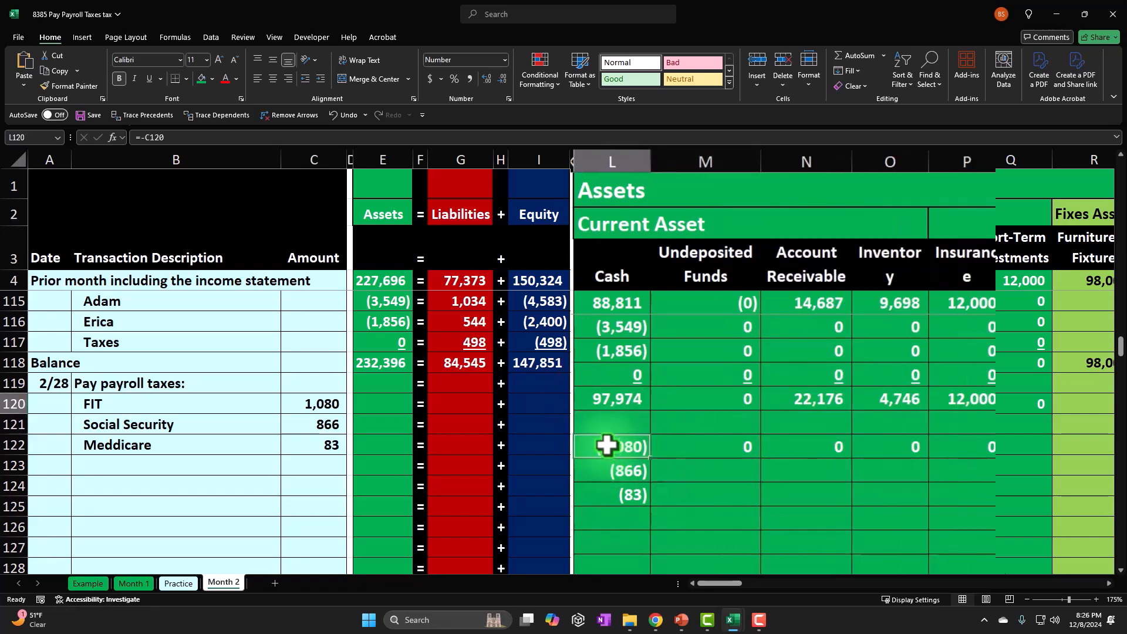
drag(879, 437, 1114, 410)
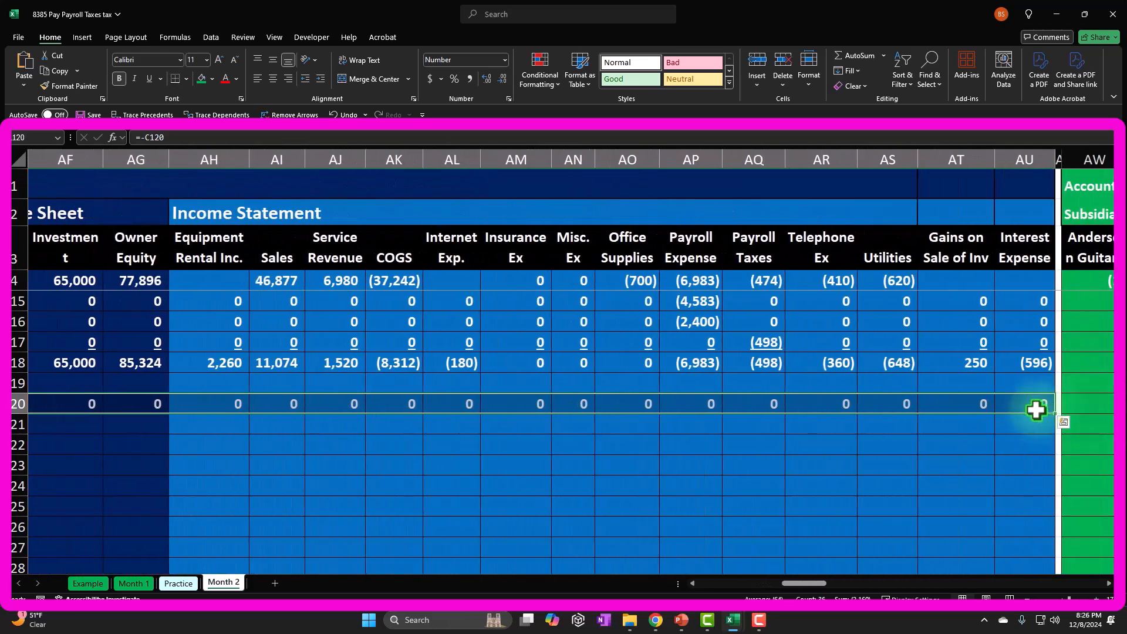
drag(1055, 414, 1053, 447)
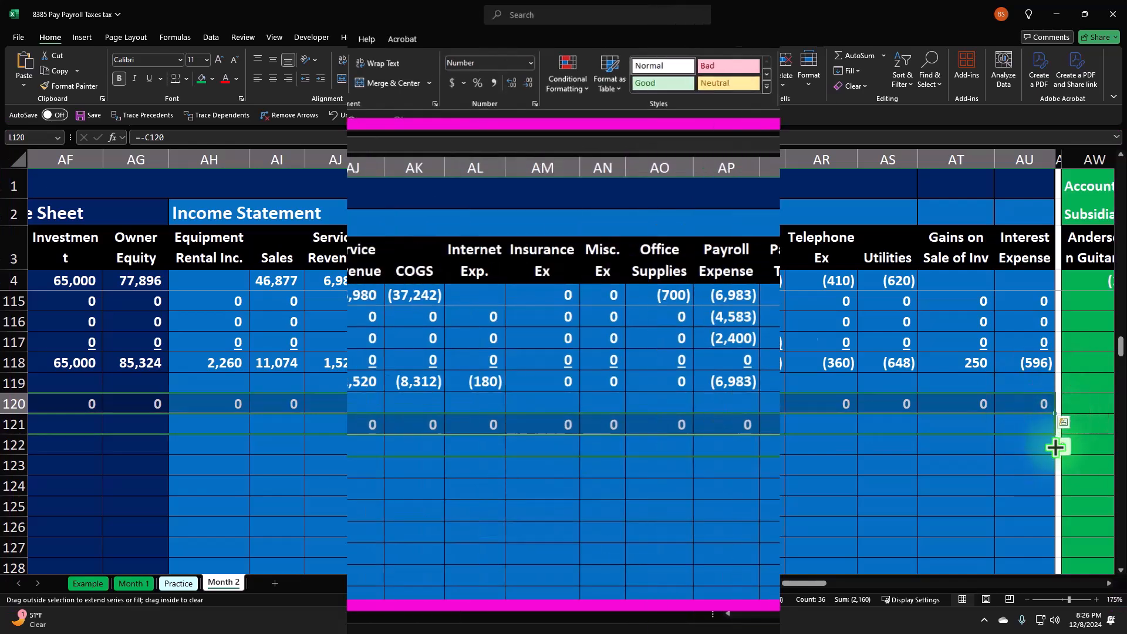
drag(1107, 471, 1105, 468)
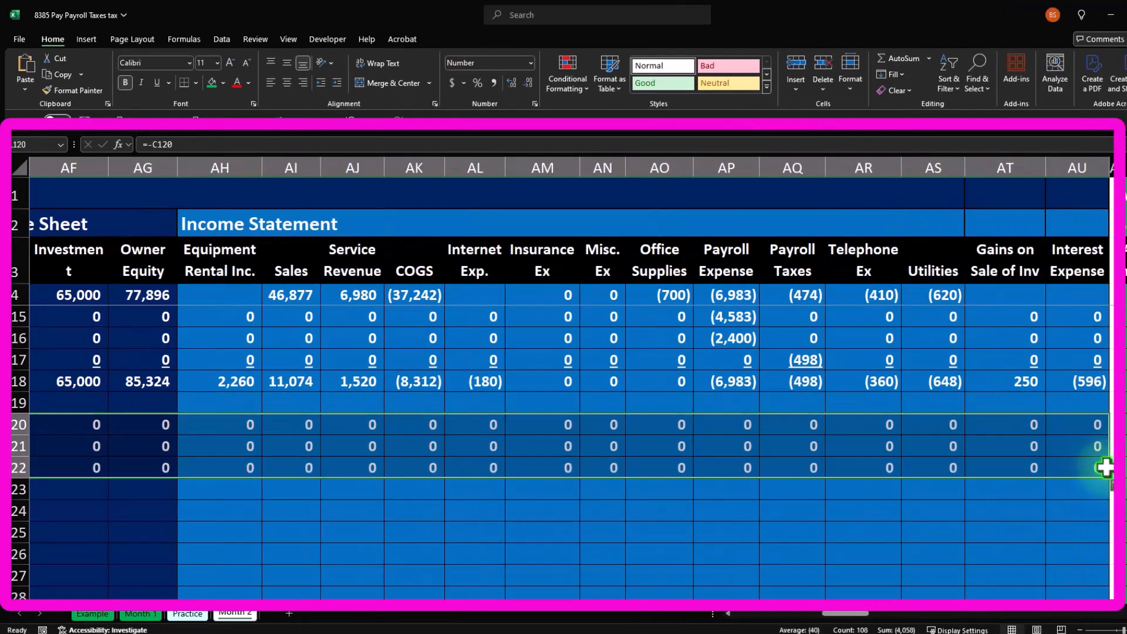
Underline the Medicare line's entries from Cash to Interest Expense, L122:AU122.
key(Left)
key(Left)
key(Left)
key(Left)
key(Left)
key(Left)
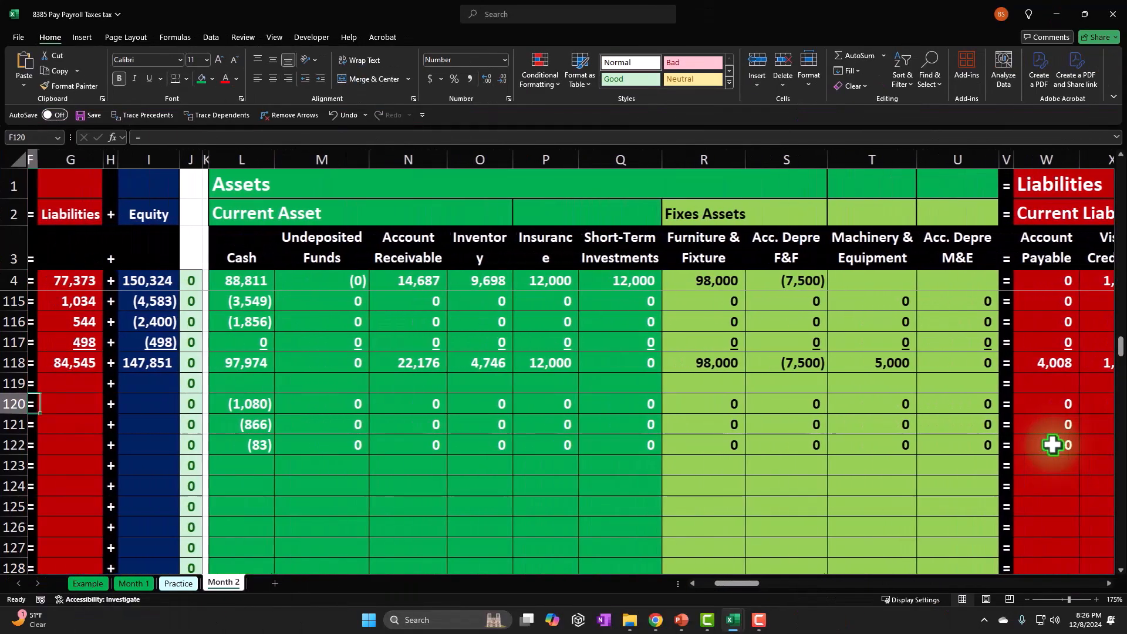
key(Left)
key(Left)
key(Left)
key(Left)
key(Left)
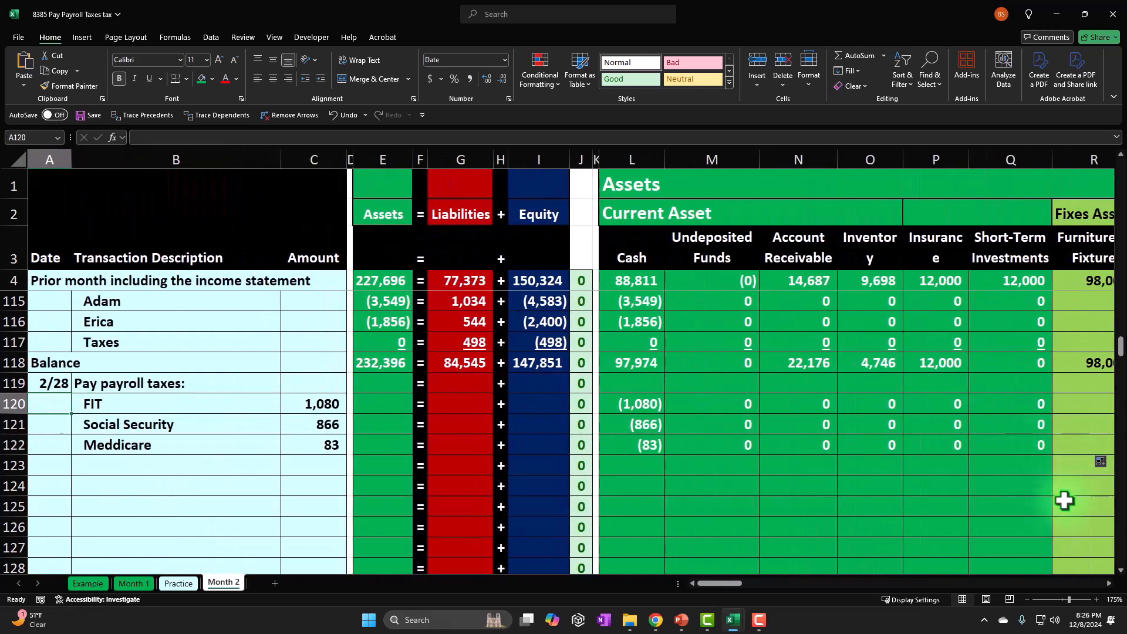
drag(581, 476, 1040, 446)
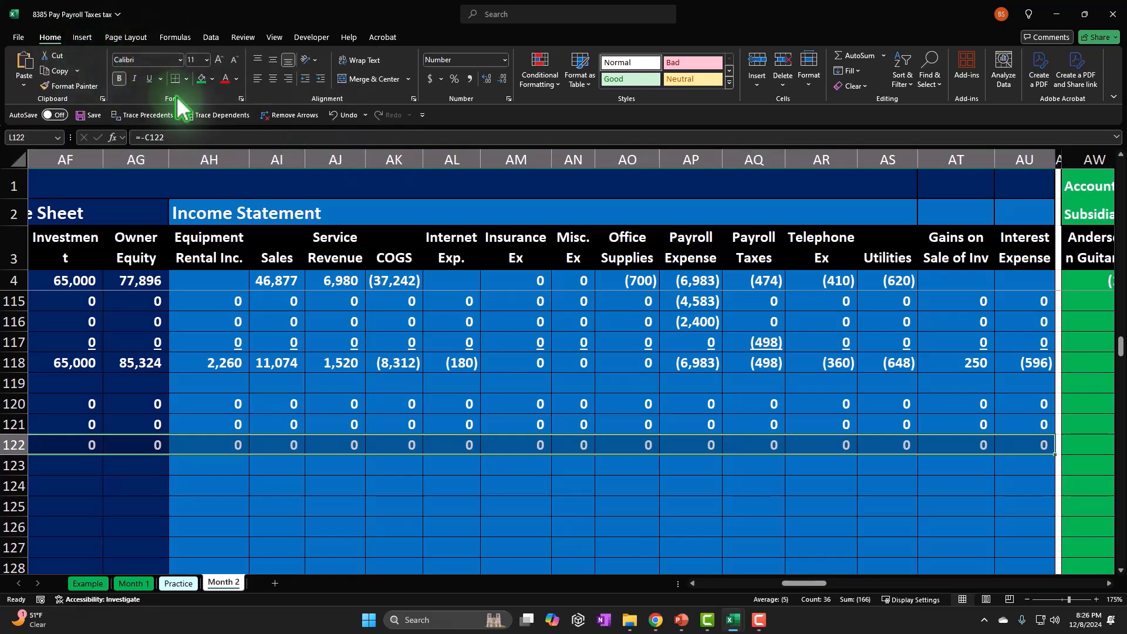
click(150, 79)
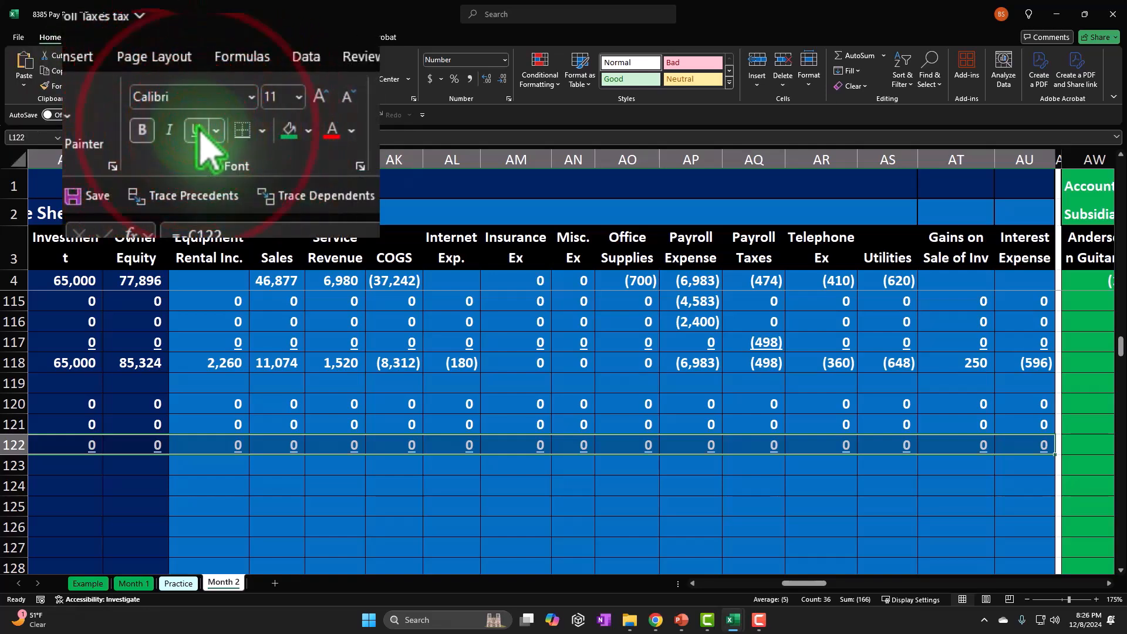
Label row 123 as Balance in column A, below the Medicare line.
key(Left)
key(Left)
key(Left)
key(Left)
key(Left)
key(Left)
key(Left)
key(Left)
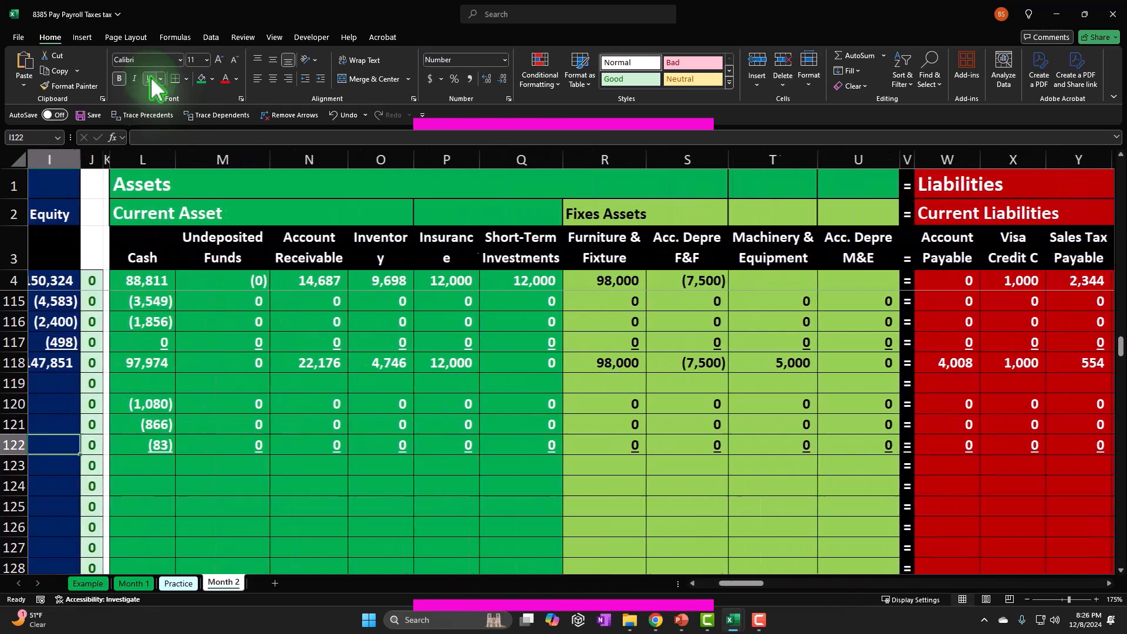
key(Left)
key(Left)
key(Left)
key(Down)
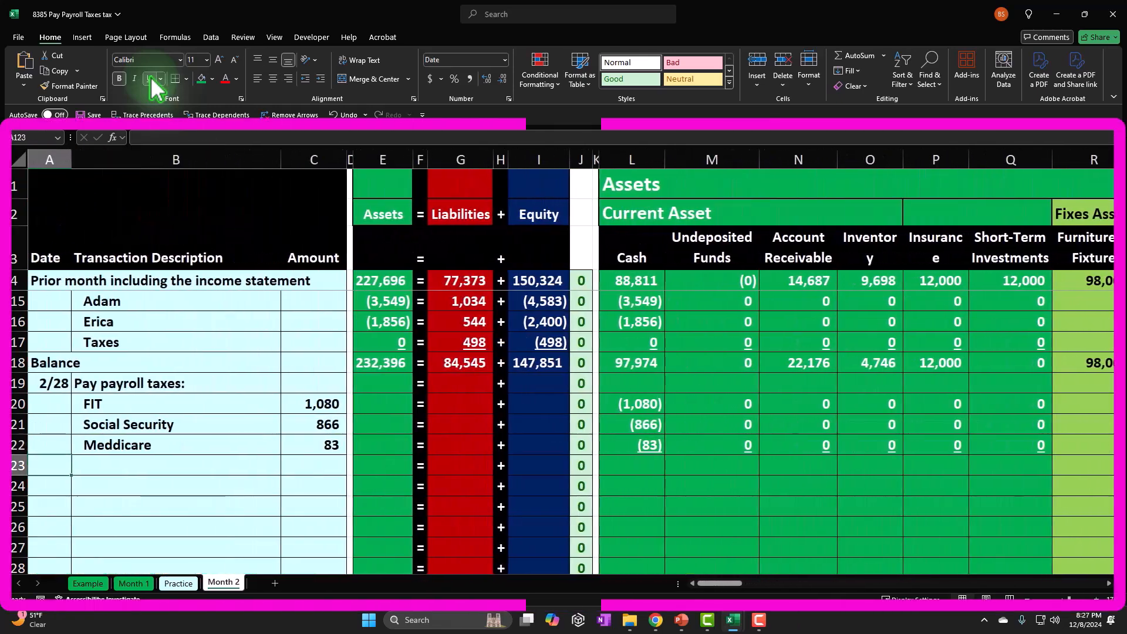
text(=)
key(Up)
key(Up)
key(Up)
key(Up)
key(Up)
key(Tab)
key(Tab)
key(Tab)
key(Tab)
key(Tab)
key(Tab)
key(Tab)
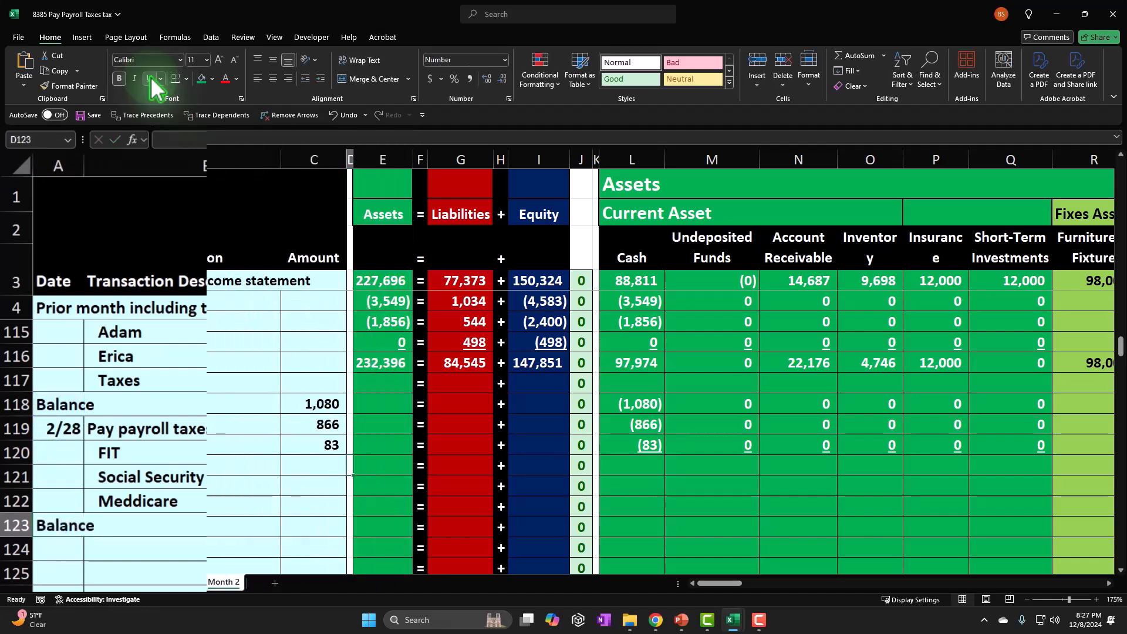
Calculate the new Cash balance in L123 as the sum of L118:L122.
key(Tab)
key(Tab)
key(Tab)
key(Tab)
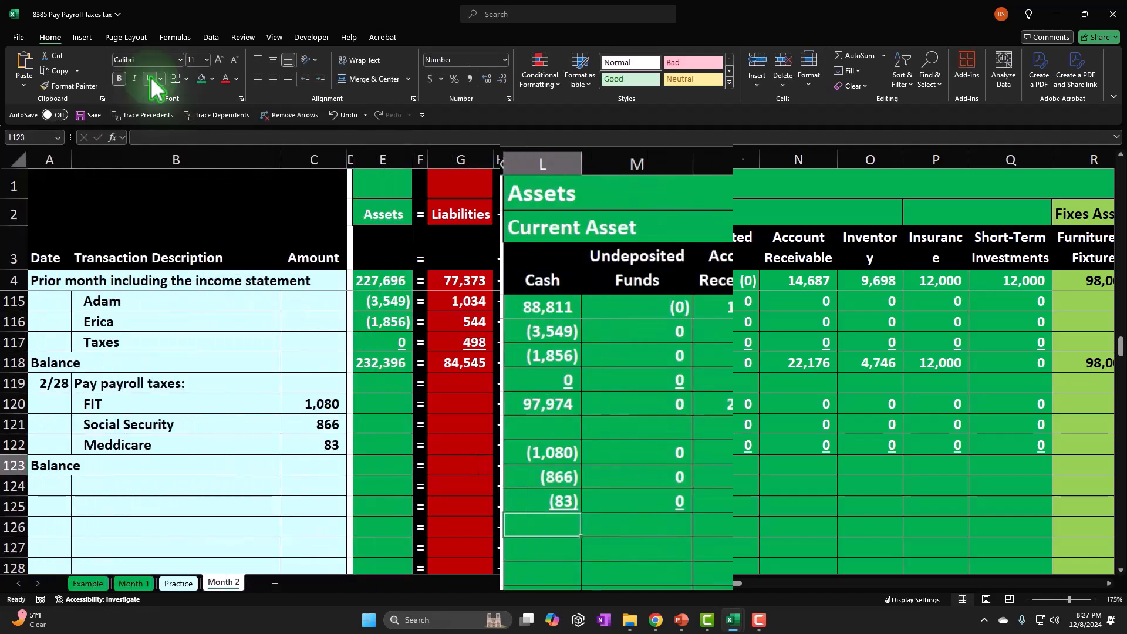
text(=sum()
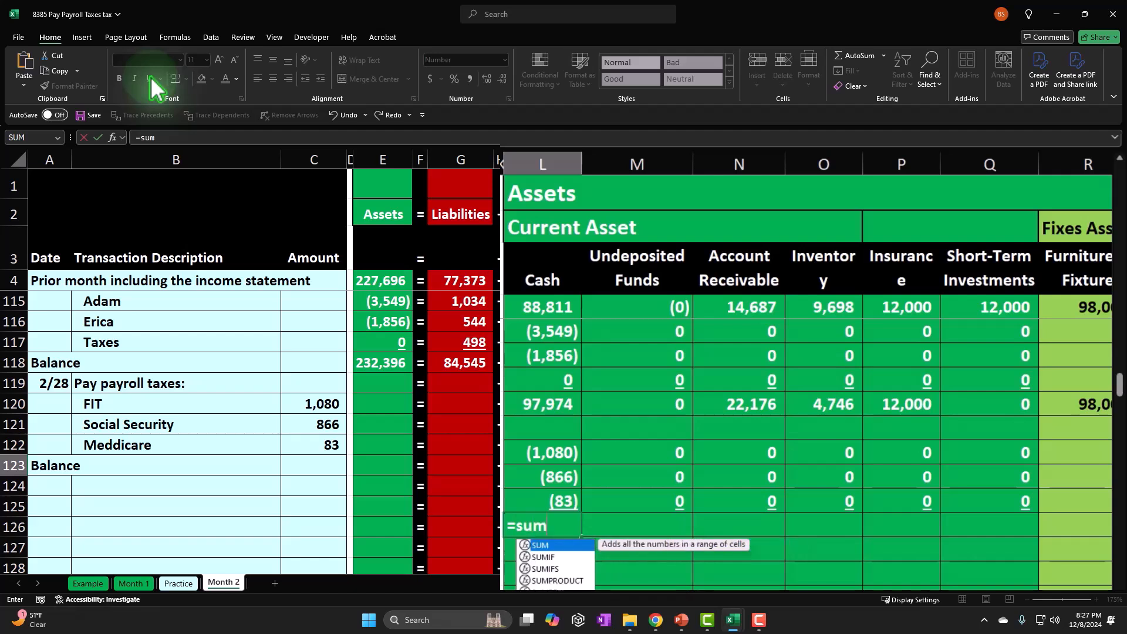
key(Up)
key(Up)
key(Up)
key(Up)
key(Up)
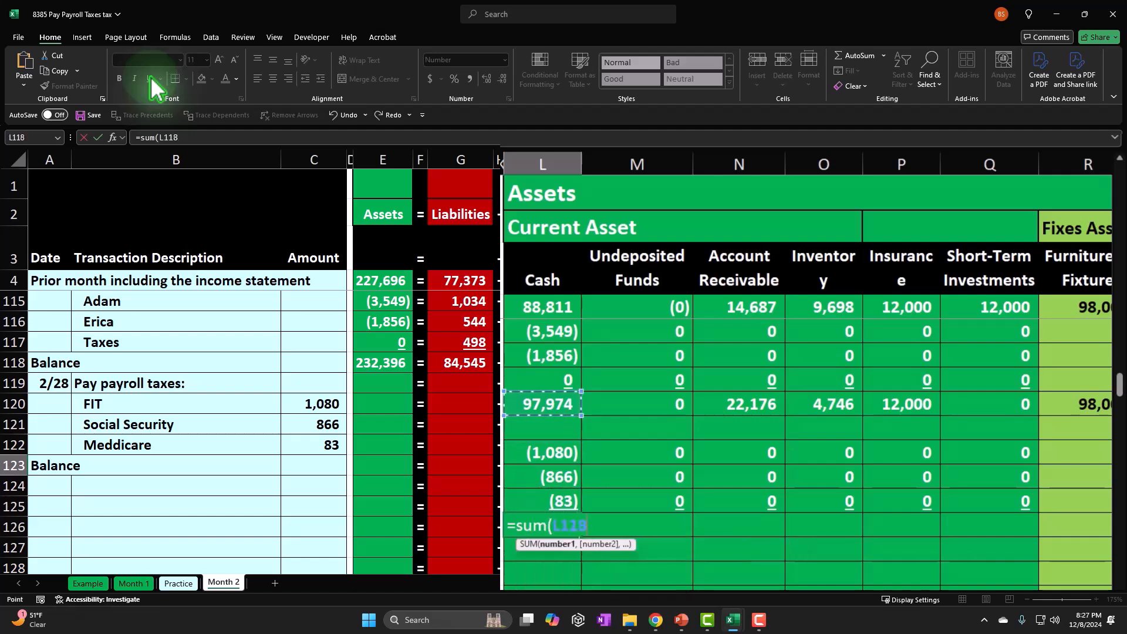
key(shift+Down)
key(shift+Down)
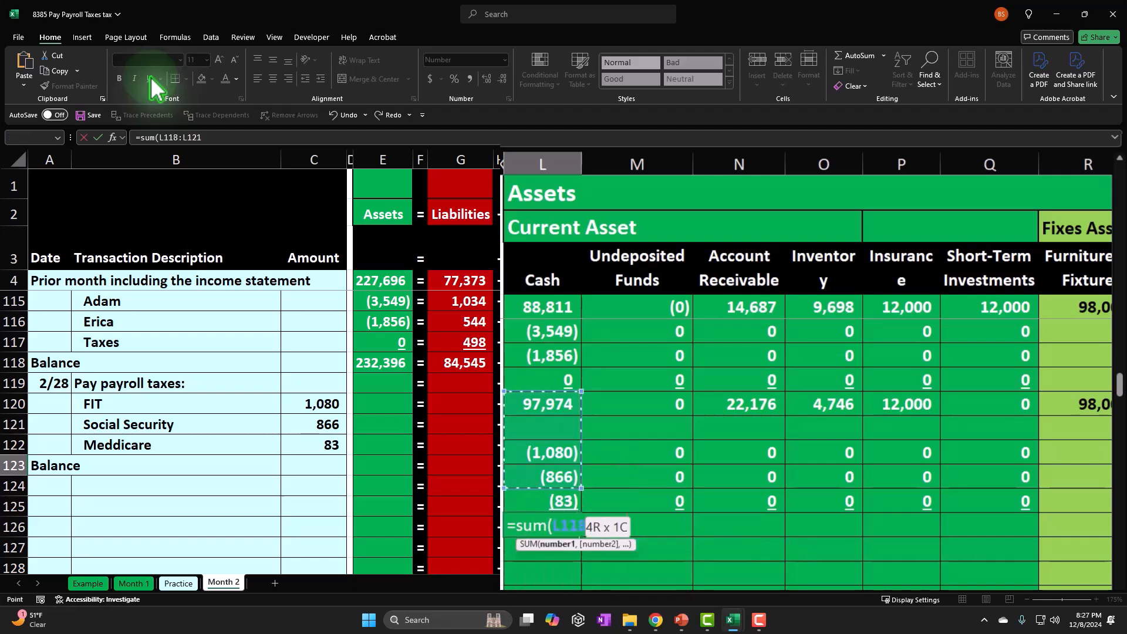
key(Return)
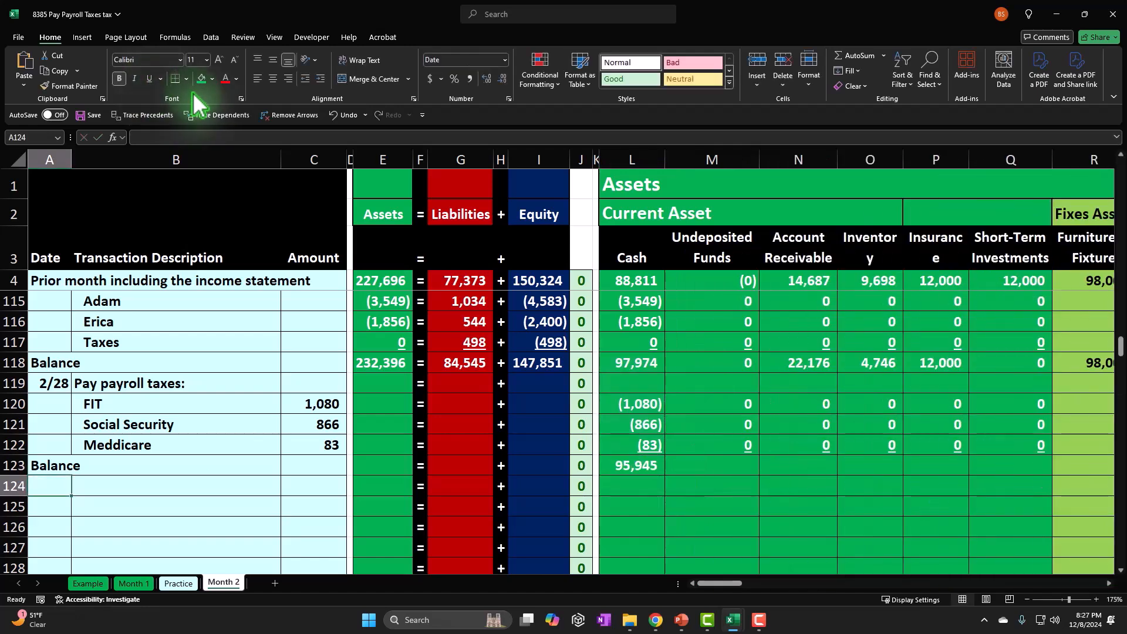
Copy the Cash balance formula from L123 across M123:AU123, pasting only the formula.
key(Right)
key(Right)
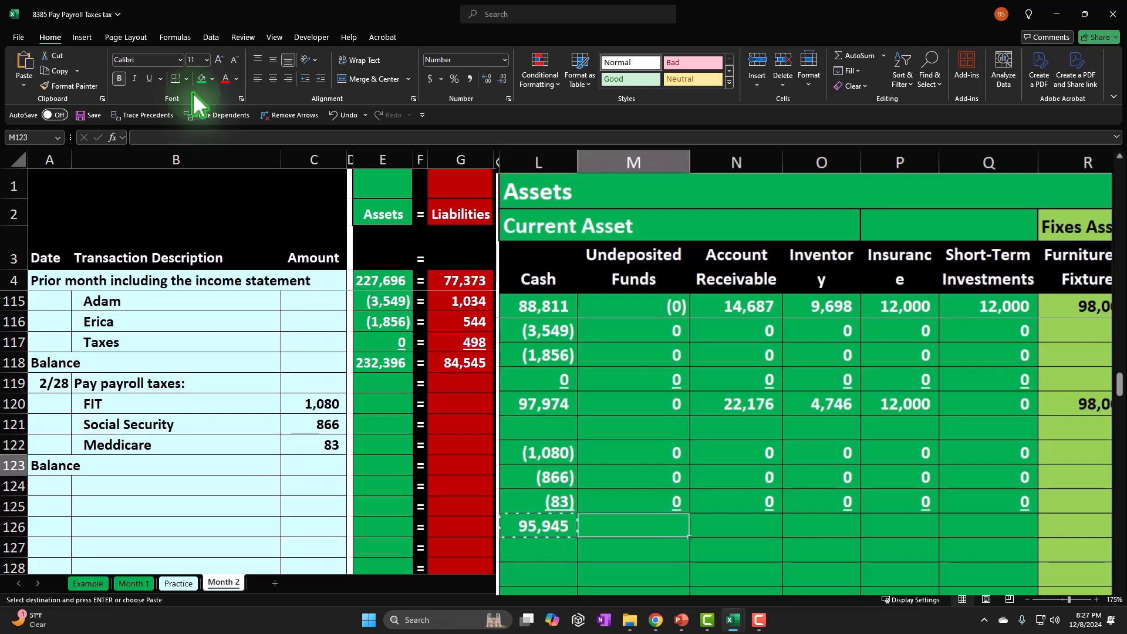
key(shift+Right)
key(shift+Right)
key(shift+Right)
key(shift+Right)
key(shift+Right)
key(shift+Right)
key(shift+Right)
key(shift+Right)
key(shift+Right)
key(shift+Right)
key(shift+Right)
key(shift+Right)
key(shift+Right)
key(shift+Right)
key(shift+Right)
key(shift+Right)
key(shift+Right)
key(shift+Right)
key(shift+Right)
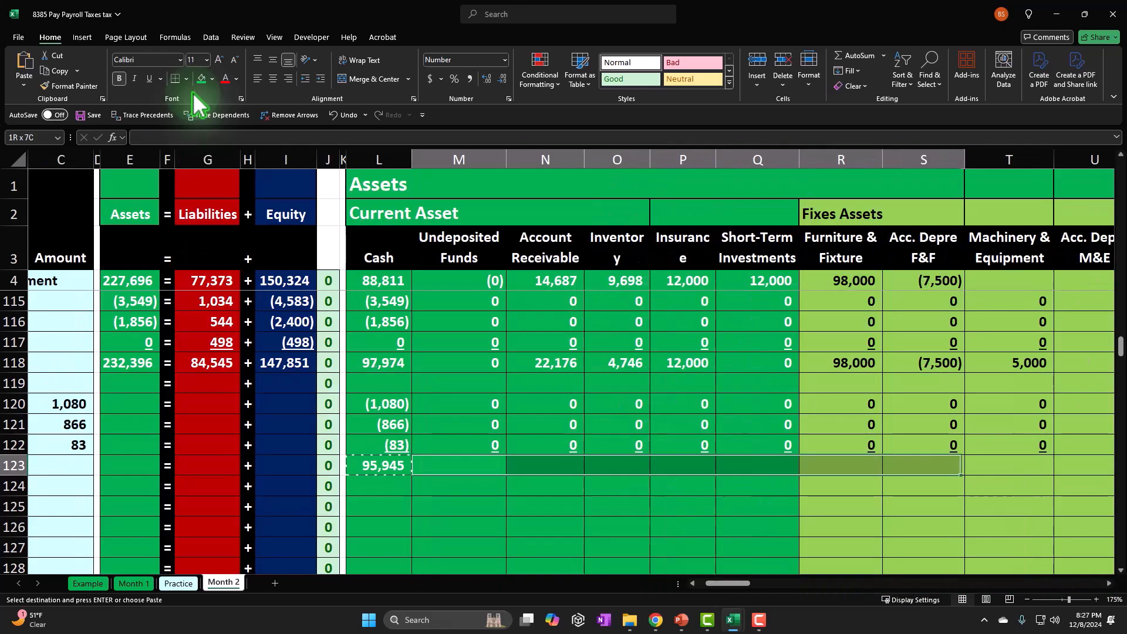
key(shift+Right)
key(shift+Right)
key(shift+Right)
key(shift+Right)
key(shift+Right)
key(shift+Right)
key(shift+Right)
key(shift+Right)
key(shift+Right)
key(shift+Right)
key(shift+Right)
key(shift+Right)
key(shift+Right)
key(shift+Right)
key(shift+Right)
key(shift+Right)
key(shift+Right)
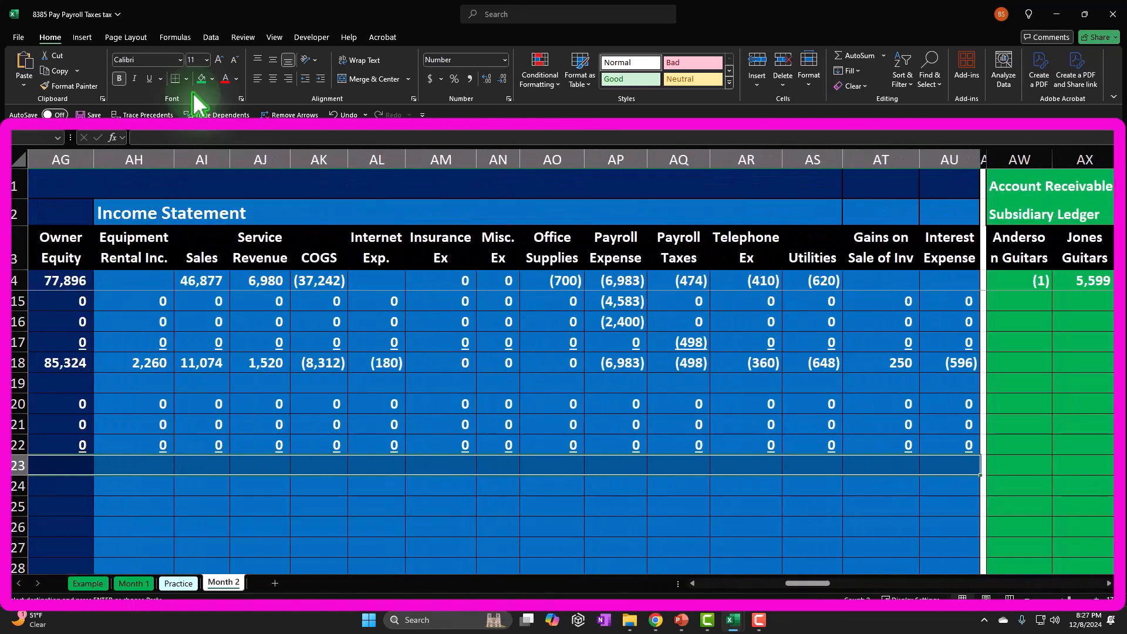
right_click(611, 468)
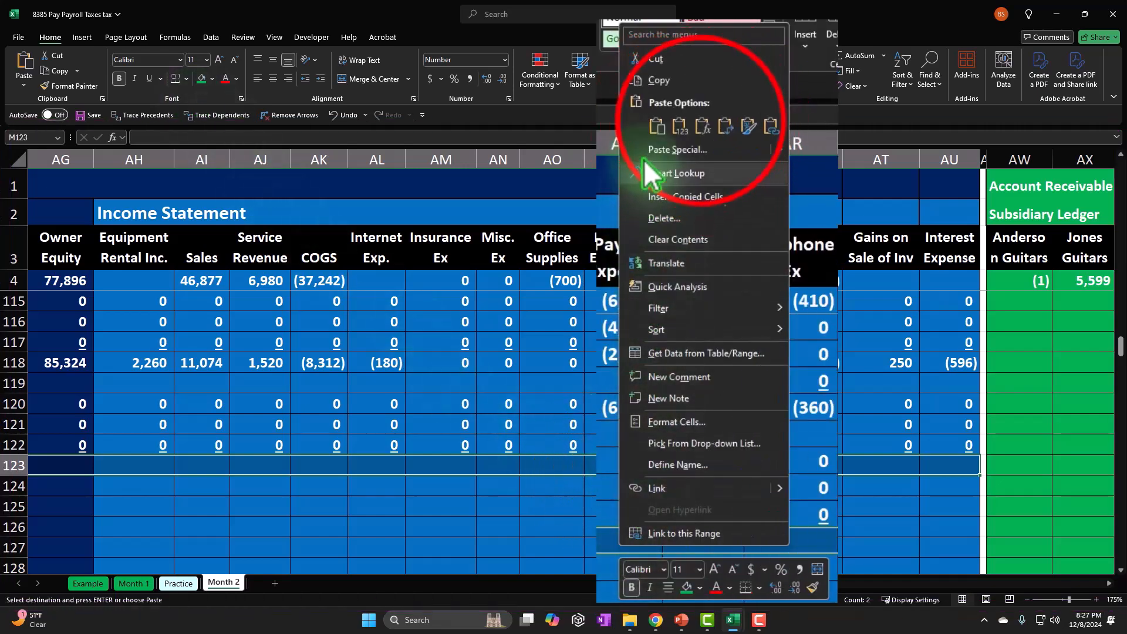
click(679, 126)
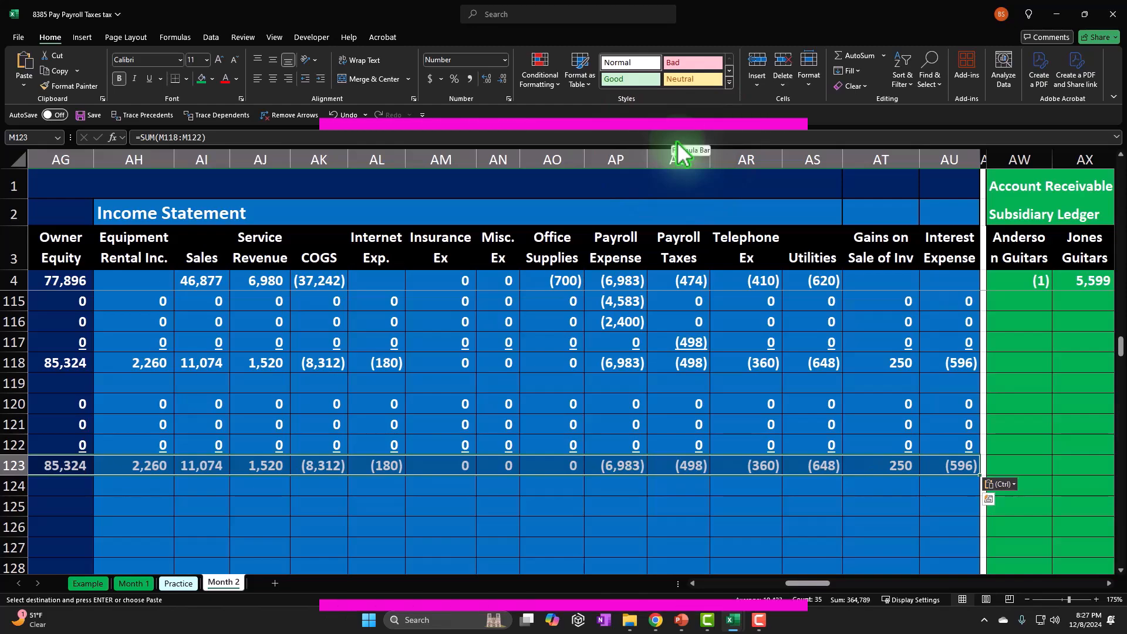
Review the balances across row 123, including the Payroll Liability balance in Z123.
key(Left)
key(Left)
key(Left)
key(Left)
key(Left)
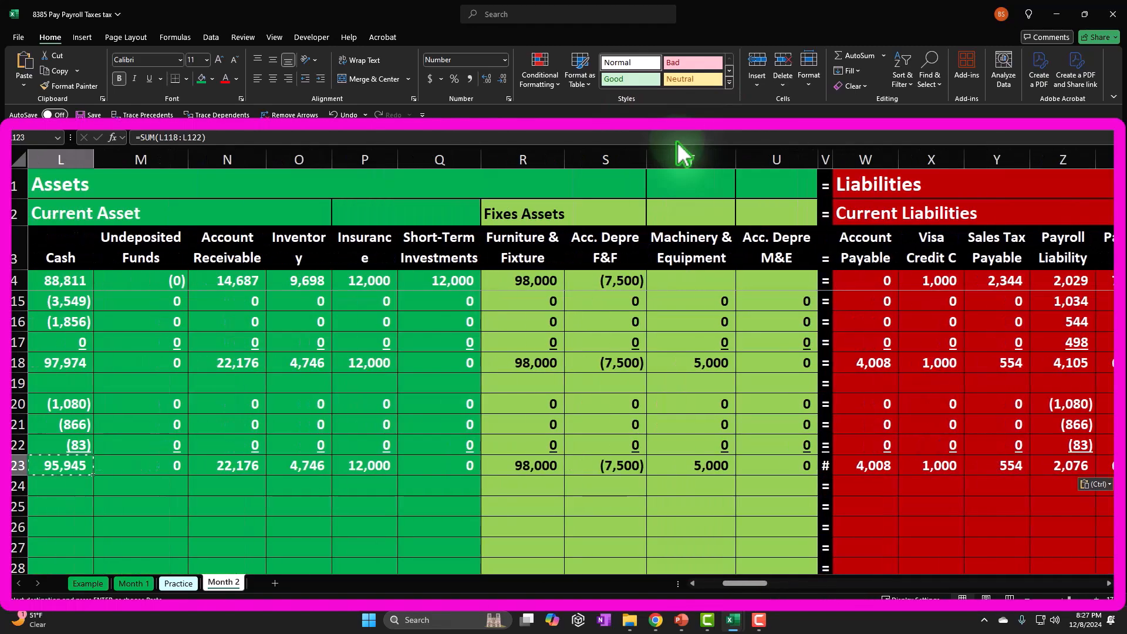
key(Left)
key(Left)
key(Left)
key(Left)
key(Left)
key(Left)
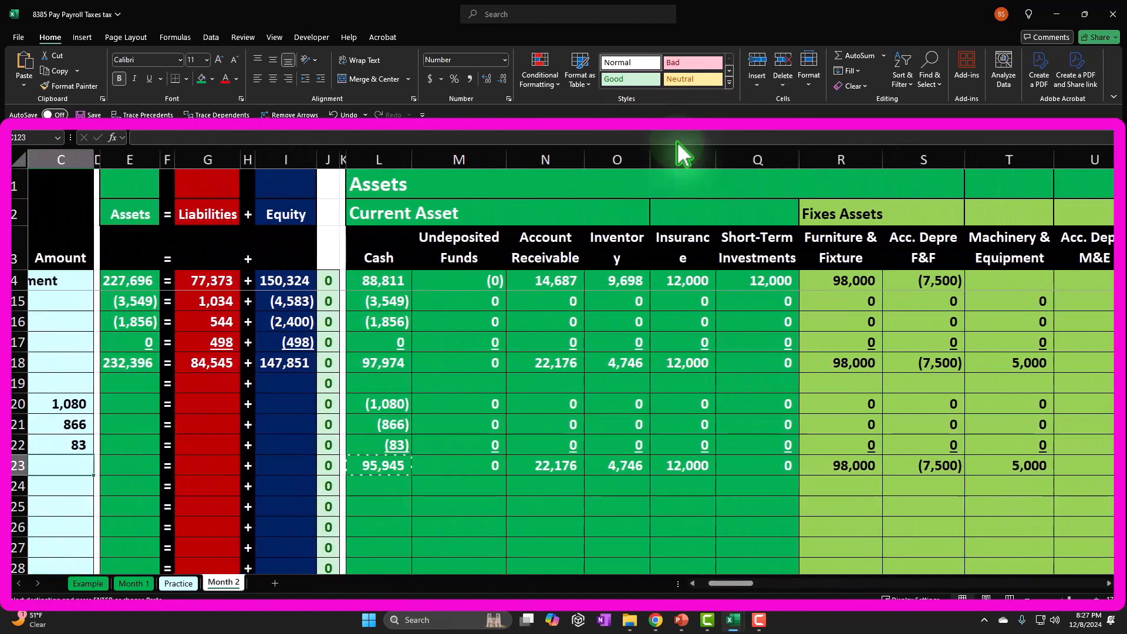
key(Left)
key(Right)
key(Right)
key(Right)
key(Right)
key(Right)
key(Right)
key(Right)
key(Right)
key(Right)
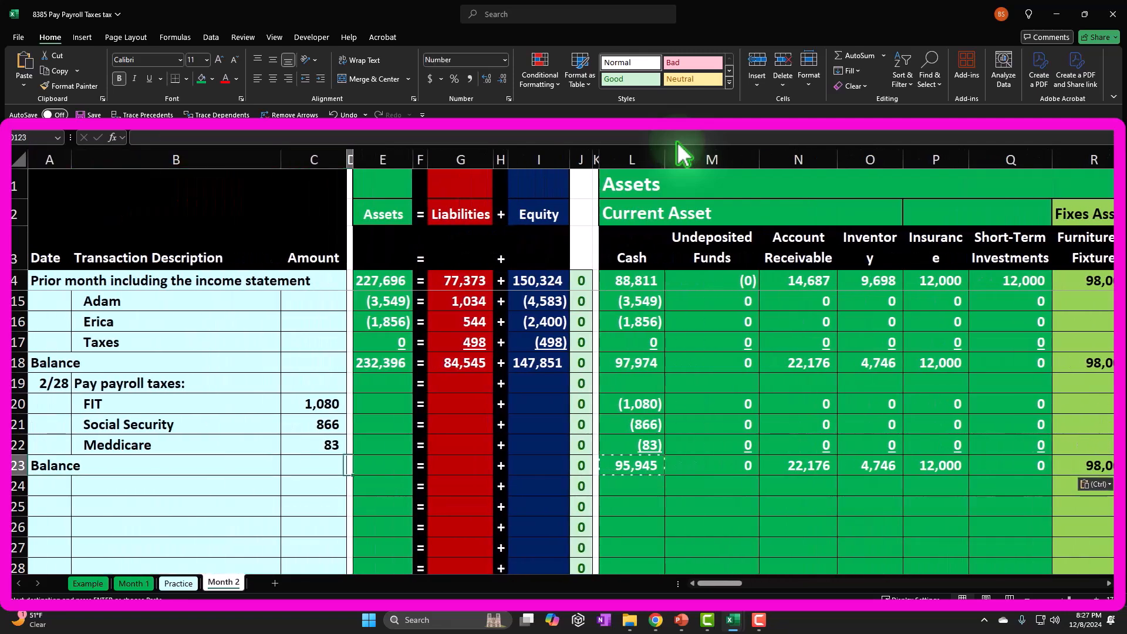
key(Right)
key(Right)
key(Right)
key(Right)
key(Right)
key(Right)
key(Right)
key(Right)
key(Right)
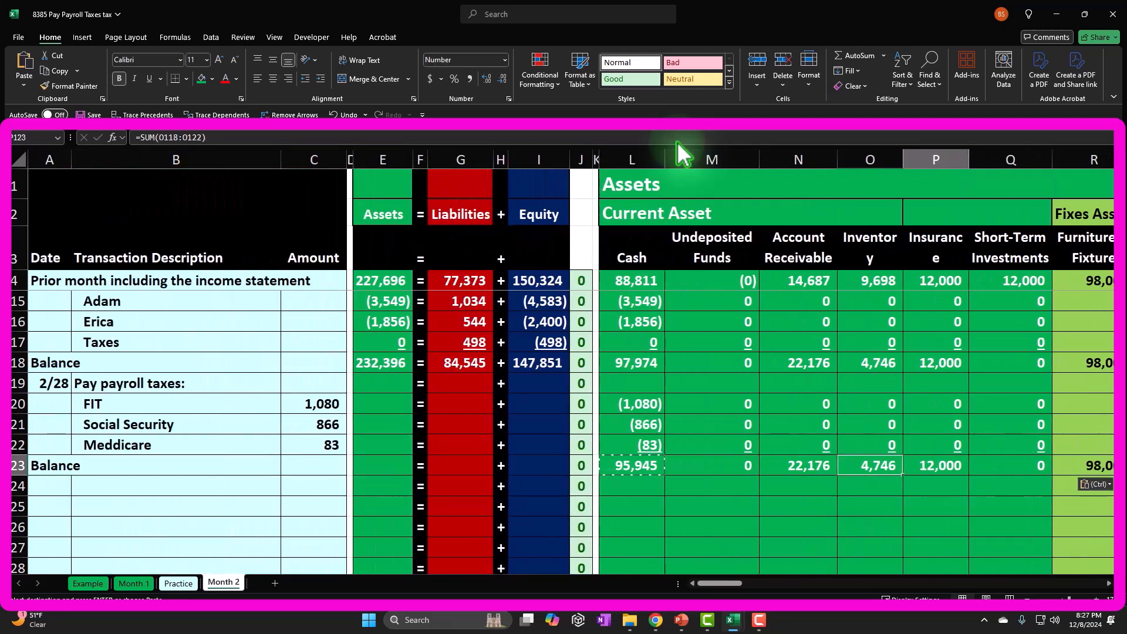
key(Right)
key(Right)
key(Right)
key(Right)
key(Right)
key(Right)
key(Right)
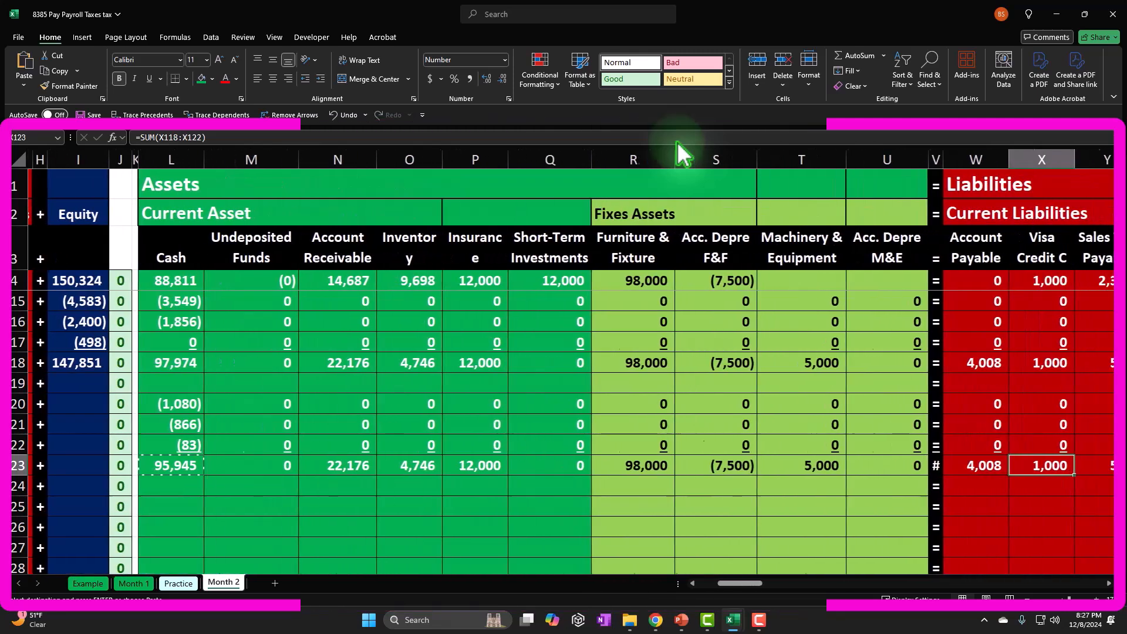
key(Left)
key(Left)
key(Left)
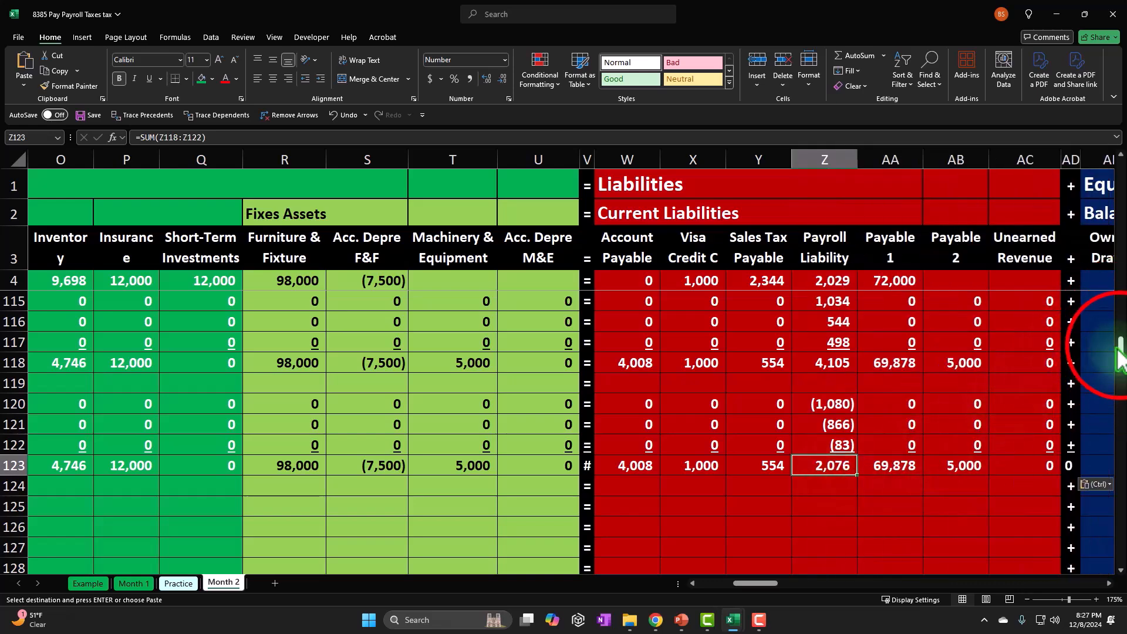
Examine the total payroll liability in DR36, in the payroll ledgers beyond the income statement and inventory subsidiary ledgers.
drag(1120, 347, 1120, 171)
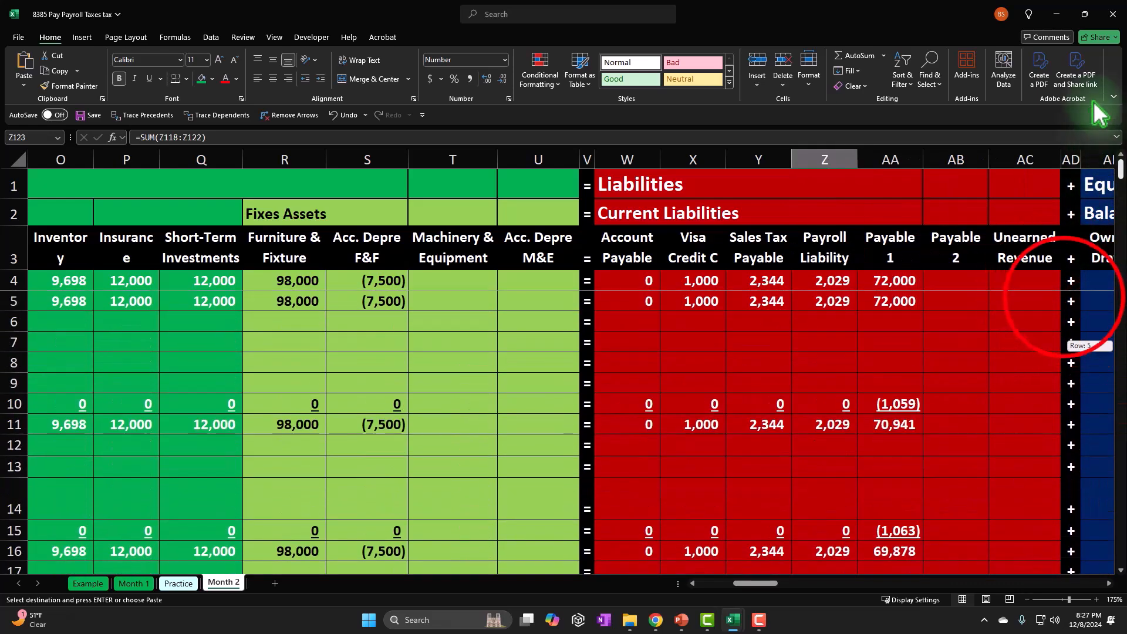
click(1065, 298)
key(Right)
key(Right)
key(Right)
key(Right)
key(Right)
key(Right)
key(Right)
key(Right)
key(Right)
key(Right)
key(Right)
key(Right)
key(Right)
key(Right)
key(Right)
key(Right)
key(Right)
key(Right)
key(Right)
key(Right)
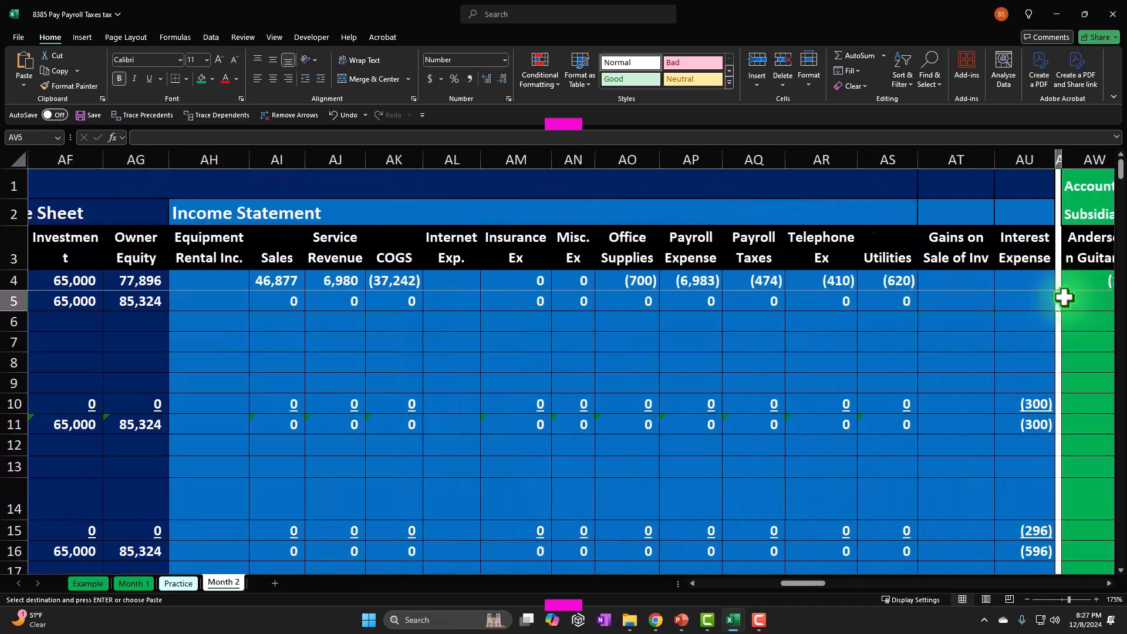
key(Right)
key(Right)
key(Right)
key(Right)
key(Right)
key(Right)
key(Right)
key(Right)
key(Right)
key(Right)
key(Right)
key(Right)
key(Right)
key(Right)
key(Right)
key(Right)
key(Right)
key(Right)
key(Right)
key(Right)
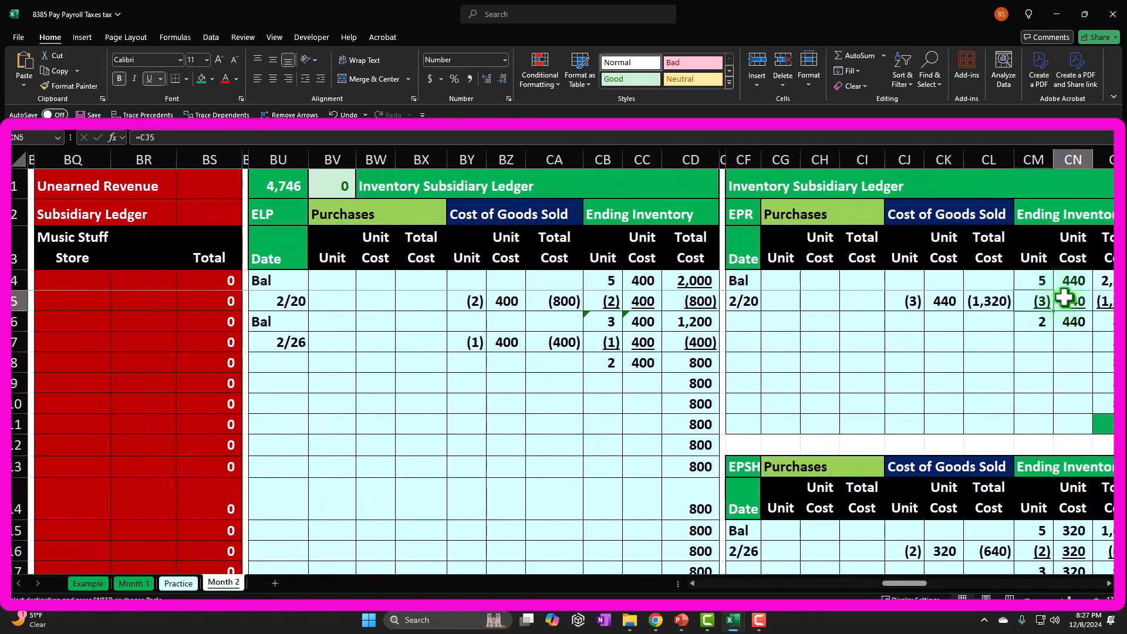
key(Right)
key(Right)
key(Right)
key(Right)
key(Right)
key(Right)
key(Right)
key(Right)
key(Right)
key(Right)
key(Right)
key(Right)
key(Right)
key(Right)
key(Right)
key(Right)
key(Right)
key(Right)
key(Right)
key(Right)
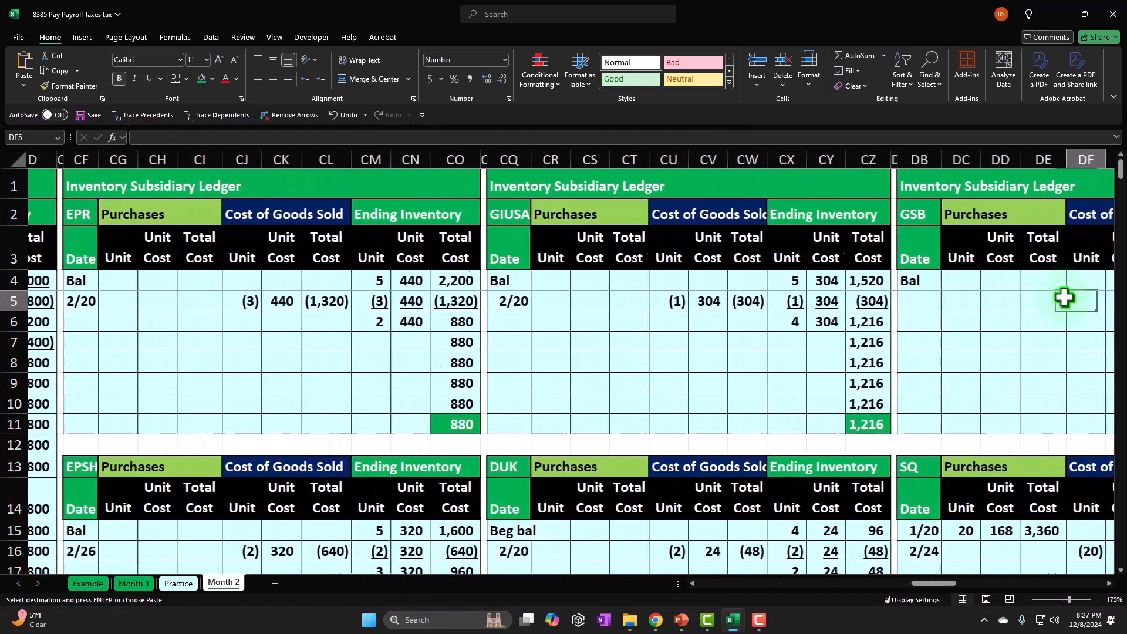
key(Right)
key(Right)
key(Right)
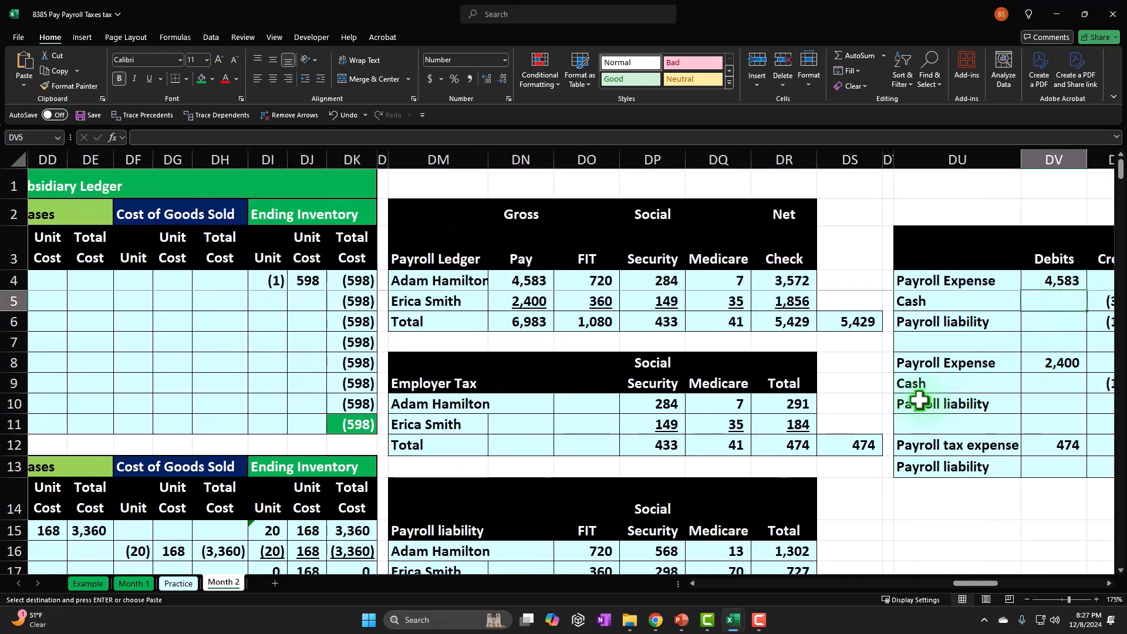
scroll(919, 401, down, 3)
scroll(918, 401, down, 6)
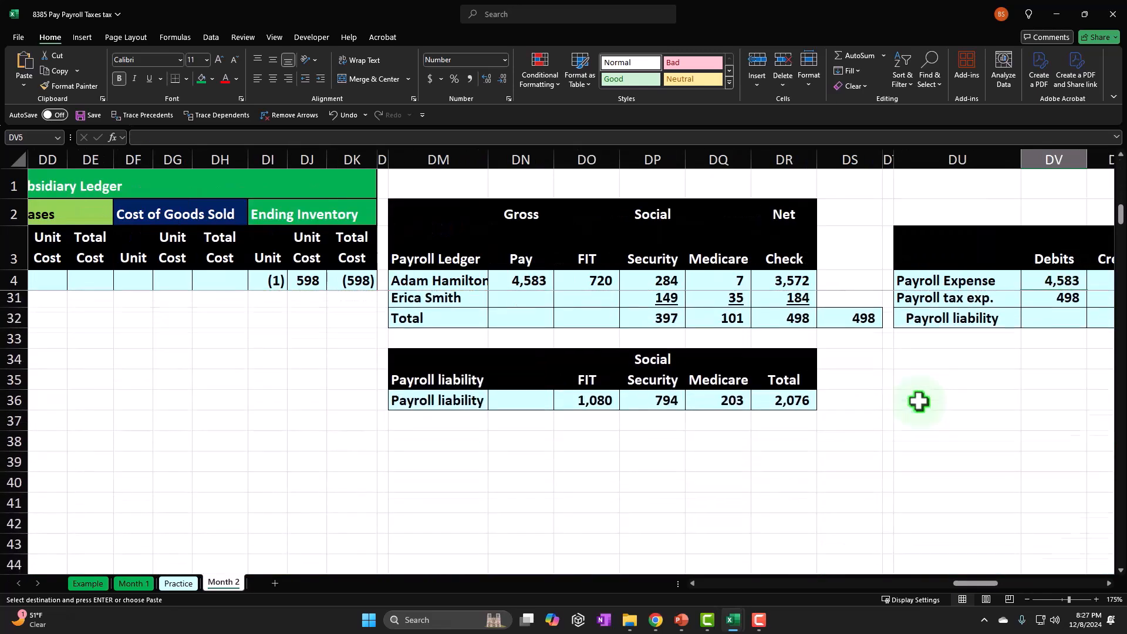
click(790, 372)
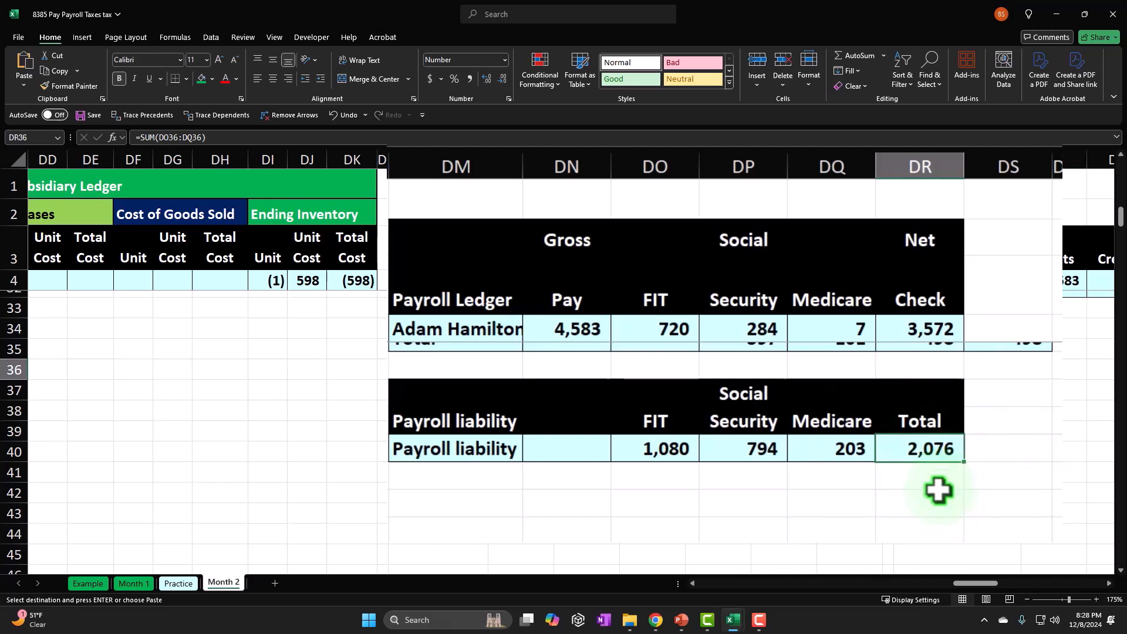
Review the first payroll ledger's net check total in DS6, the net checks in DR4:DR5 and the gross pay in DN4:DN5.
scroll(795, 408, up, 9)
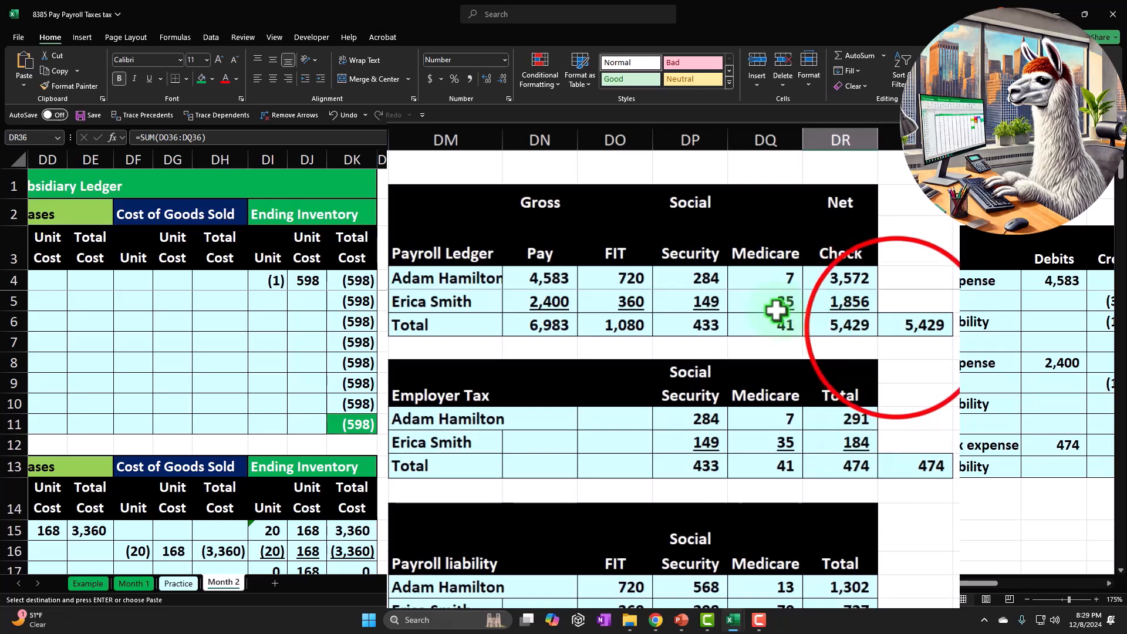
click(896, 326)
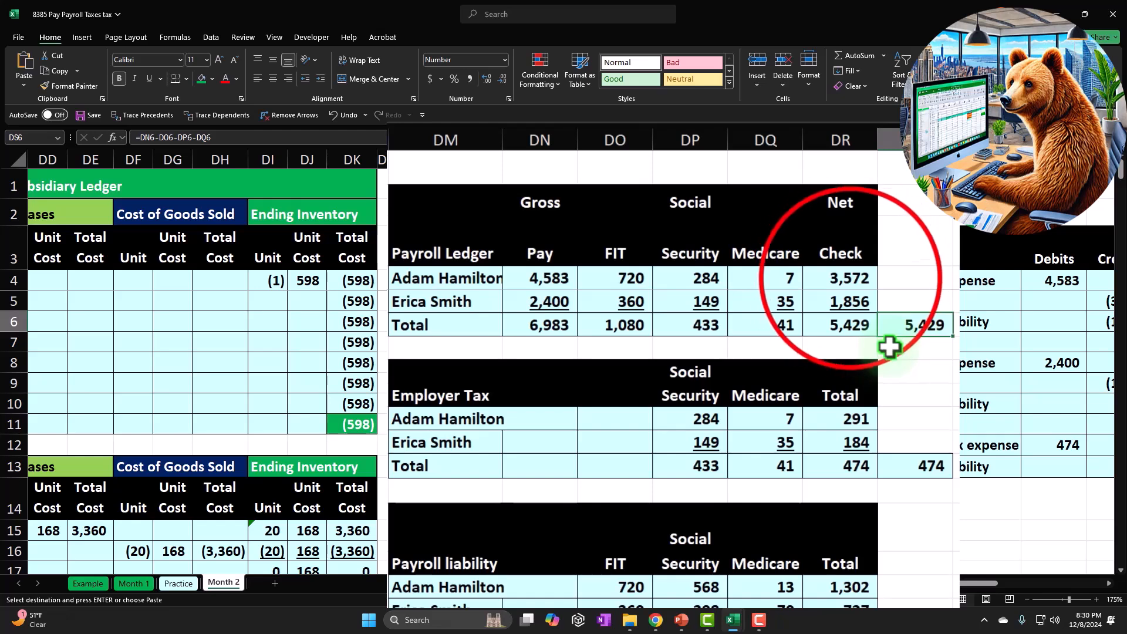
click(836, 282)
click(848, 303)
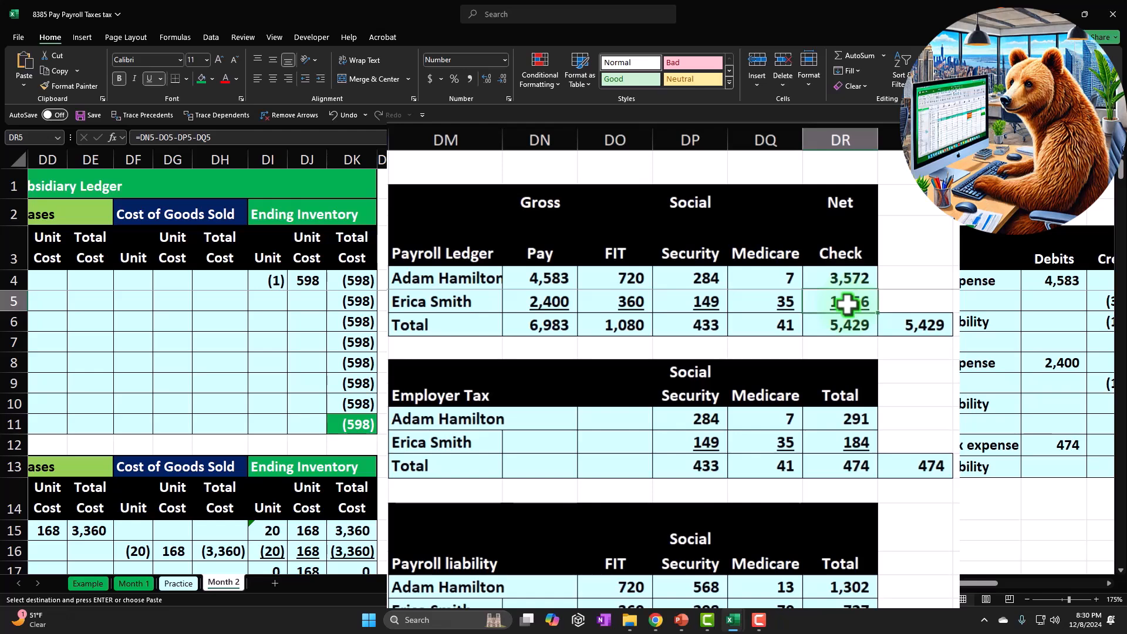
drag(555, 281, 555, 297)
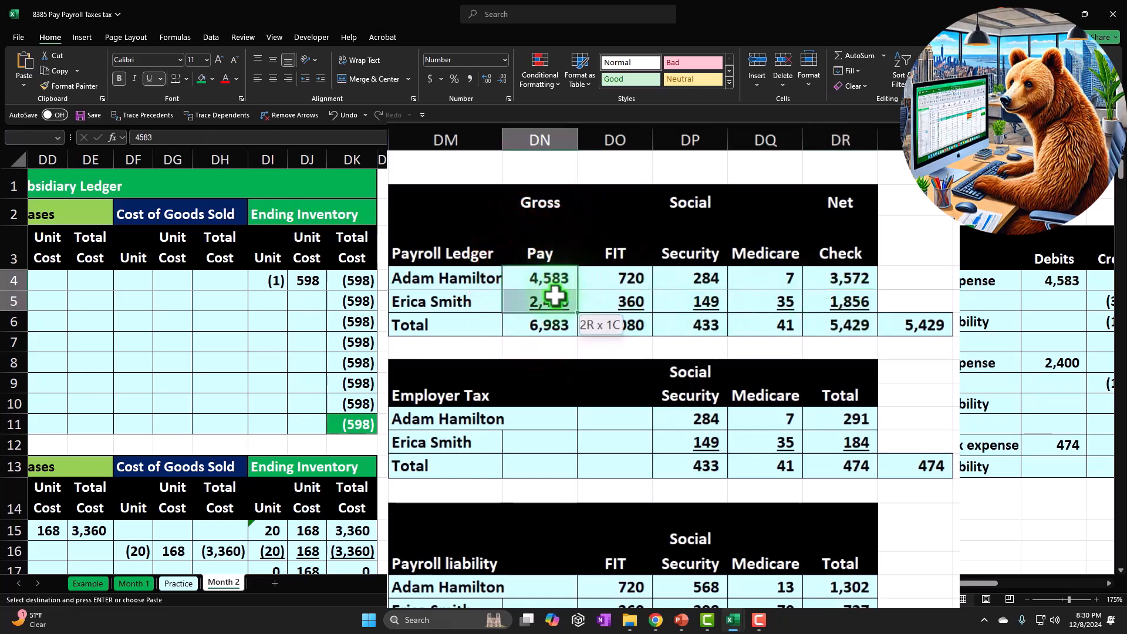
drag(827, 280, 831, 294)
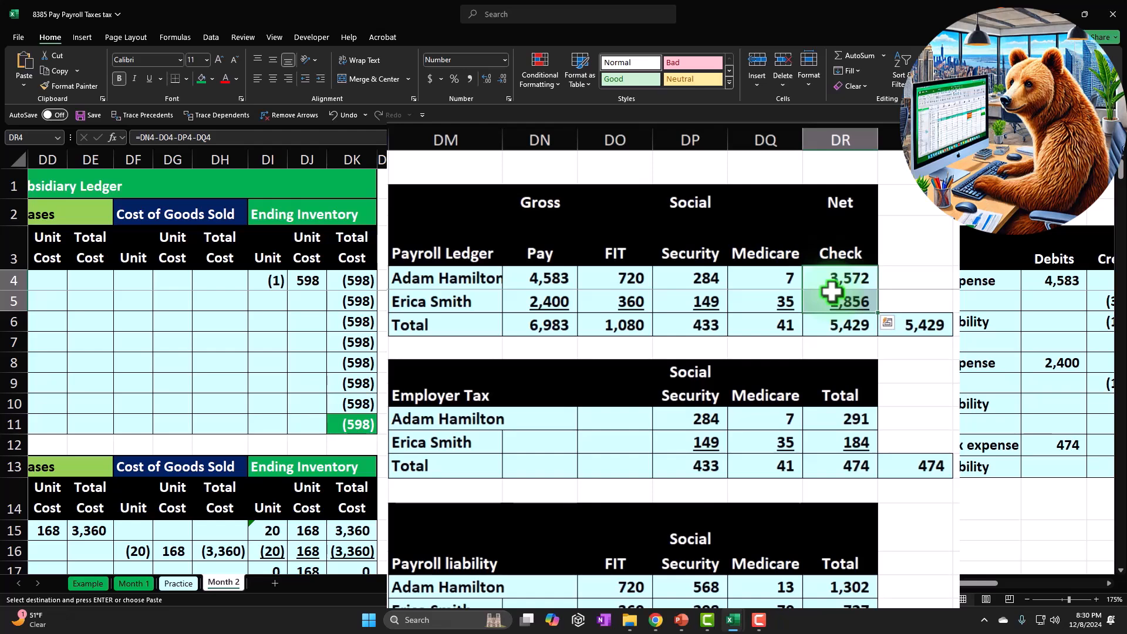
Compare the employee withholding totals in DO6:DQ6 and employer tax totals in DP12:DQ12 with the first Payroll liability table's FIT, Social Security and Medicare totals.
click(637, 323)
drag(664, 326, 735, 324)
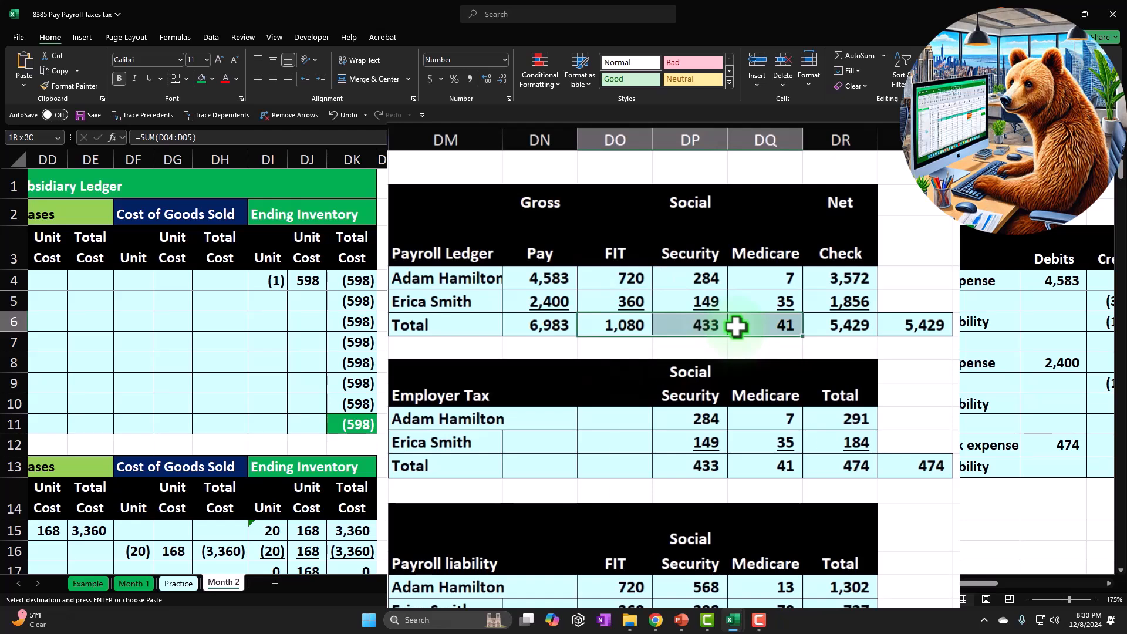
drag(715, 469, 747, 465)
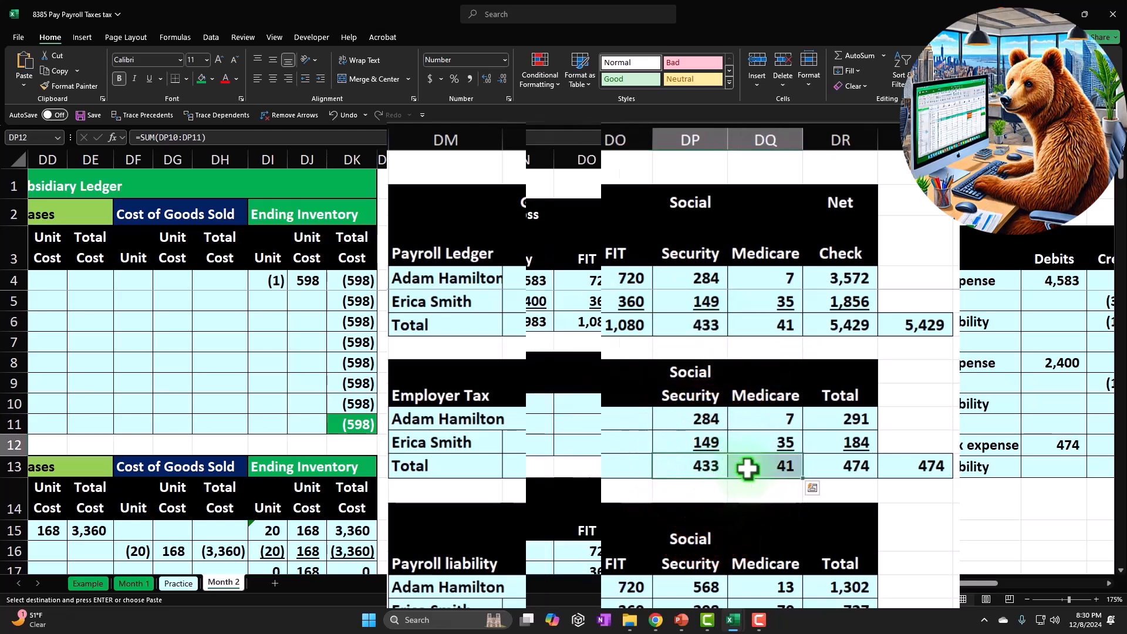
scroll(701, 448, down, 1)
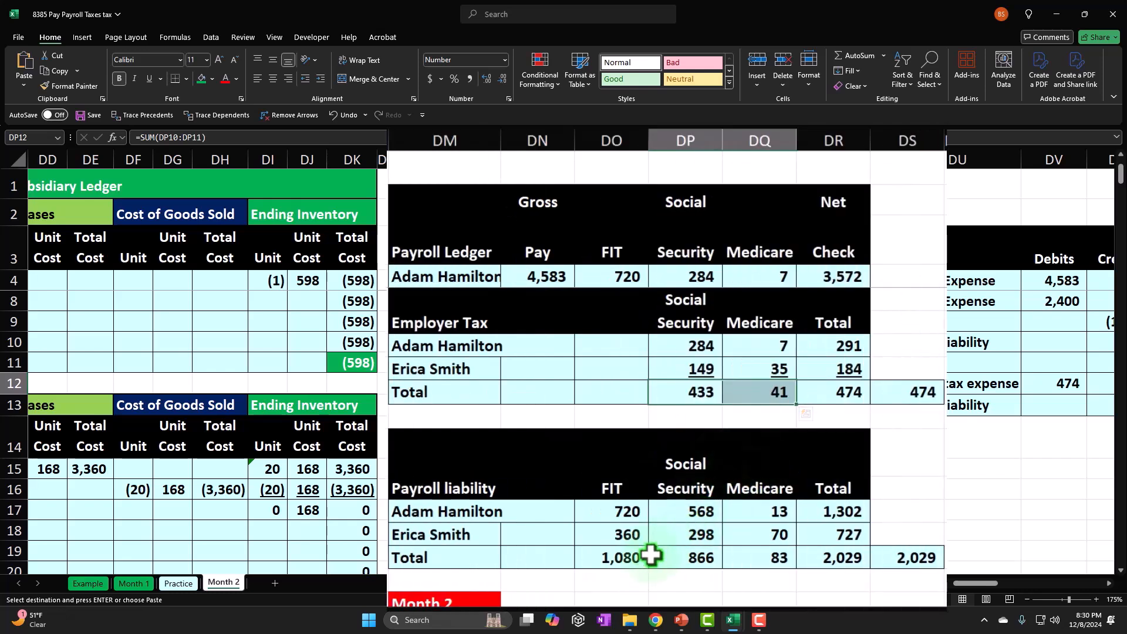
drag(639, 557, 753, 557)
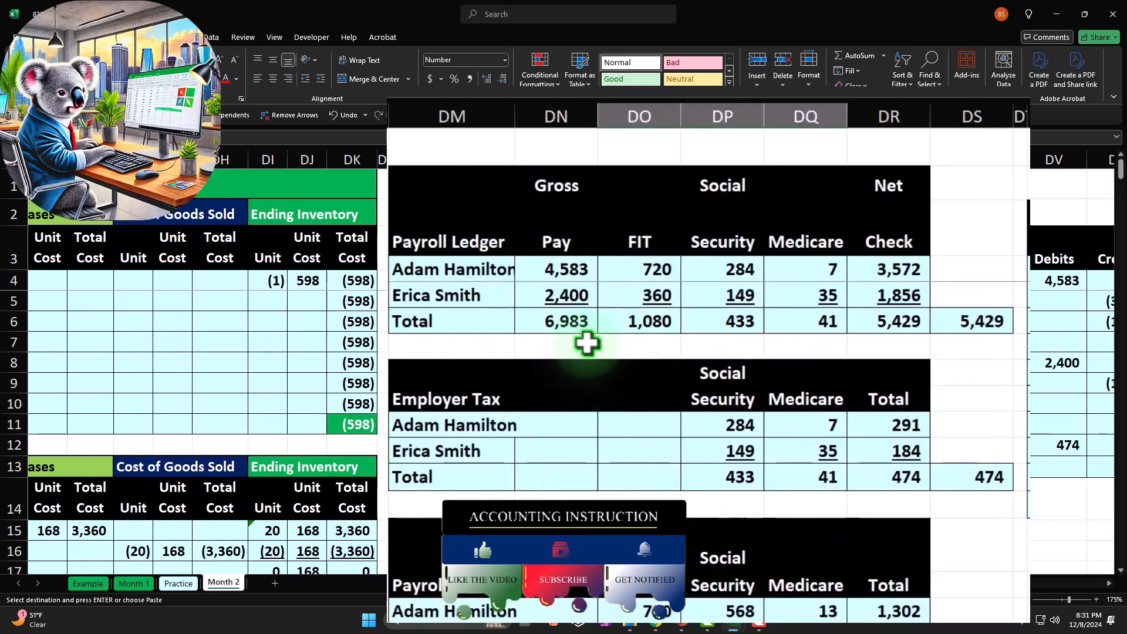
Review the employer payroll tax total in DS12 against the Payroll Ledger's gross pay total in DN6 and withholding totals in DO6:DQ6.
click(985, 478)
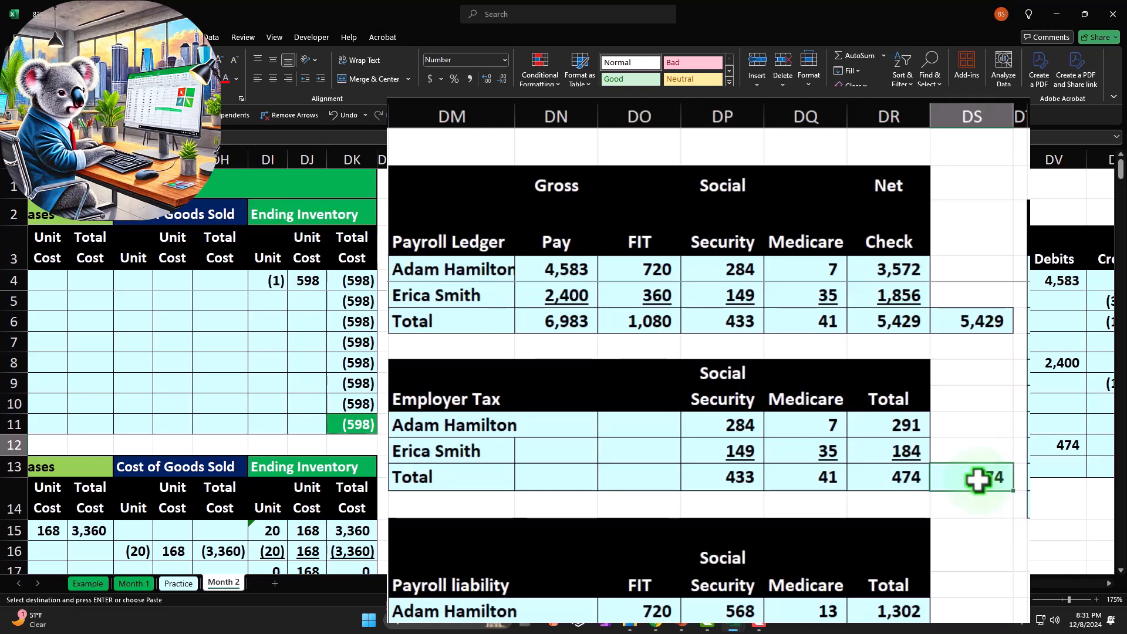
drag(464, 176, 863, 473)
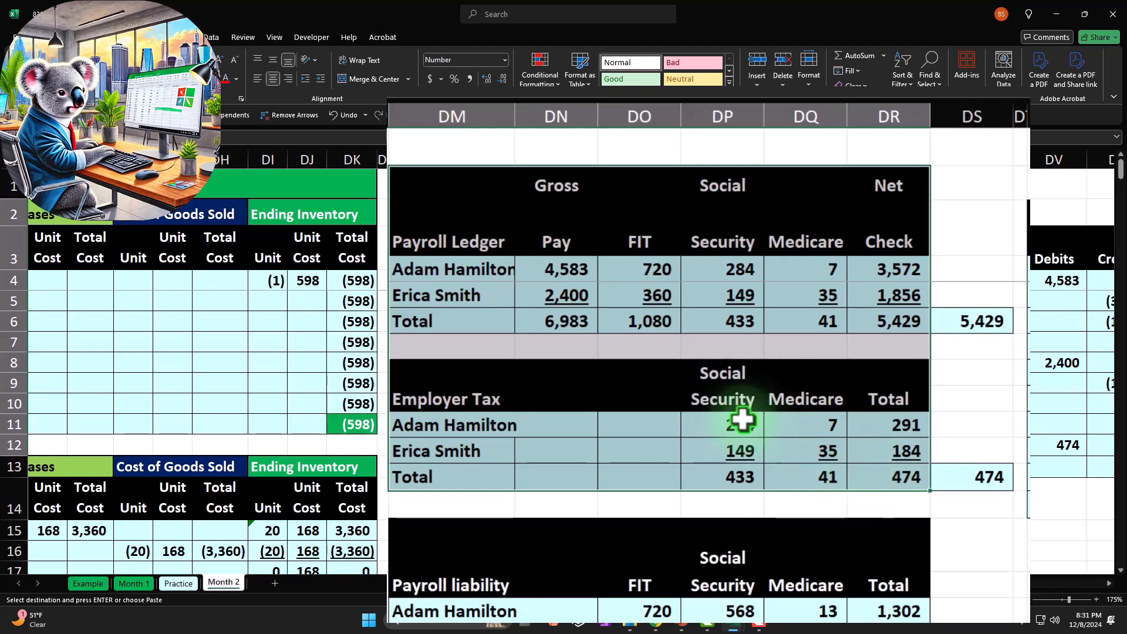
click(563, 317)
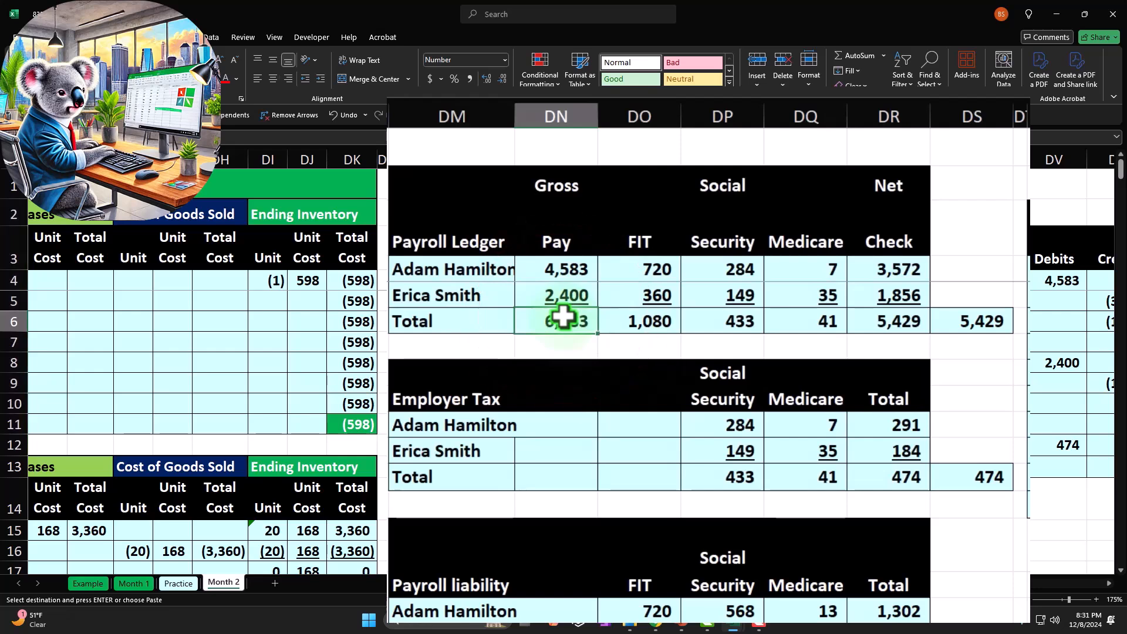
click(987, 478)
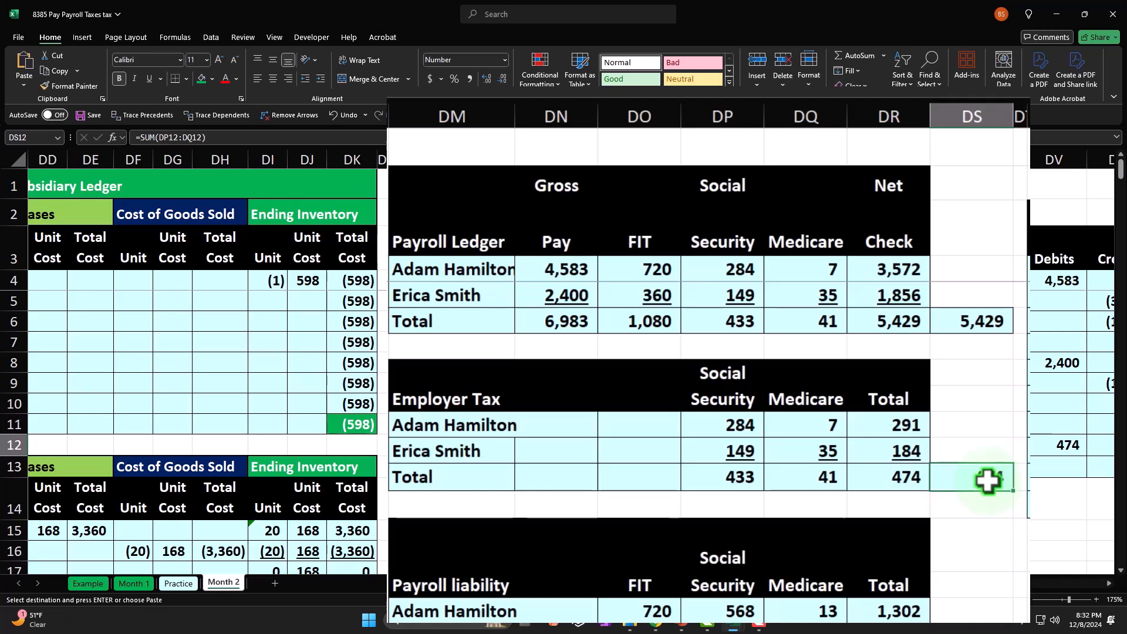
text(474)
drag(648, 321, 772, 314)
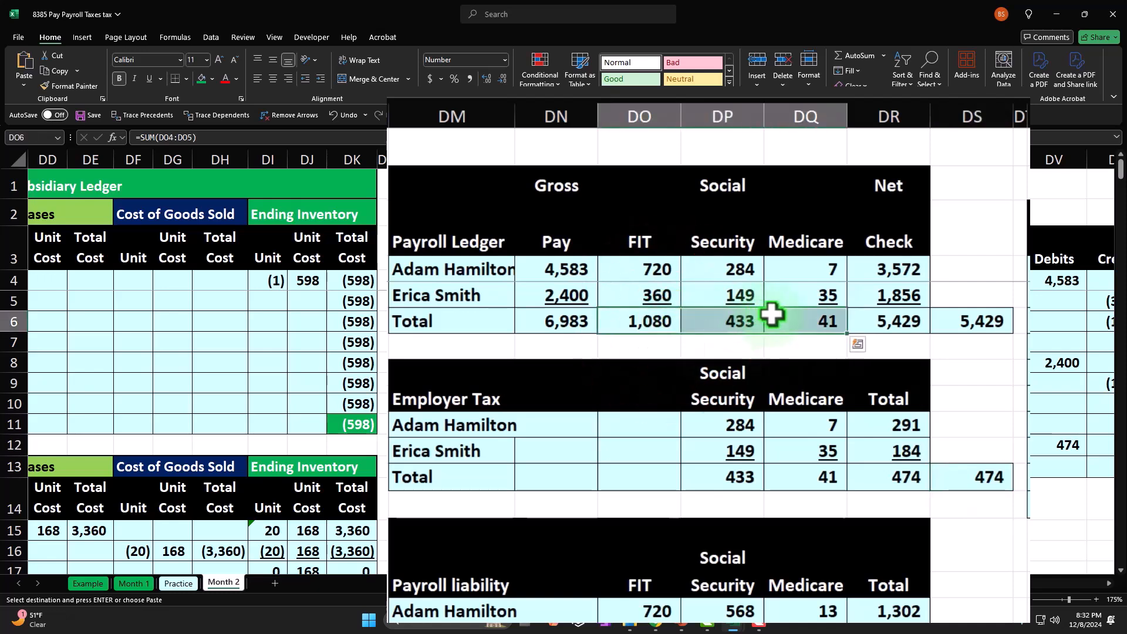
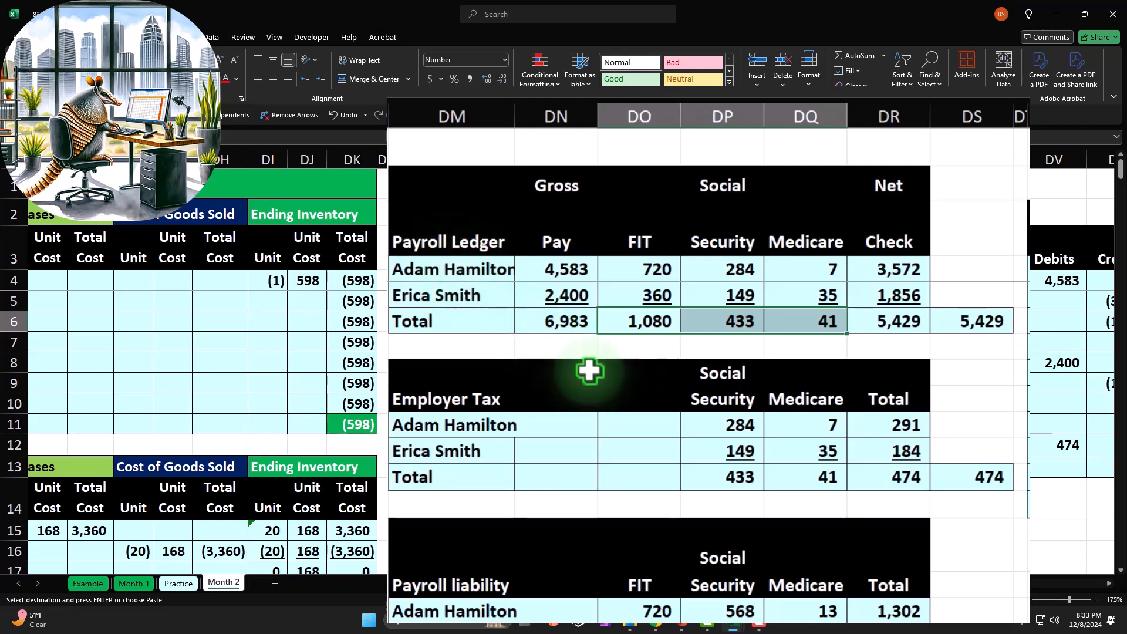
Recheck the Payroll Ledger's net check cross-total in DS6 against the net check column total in DR6.
click(940, 323)
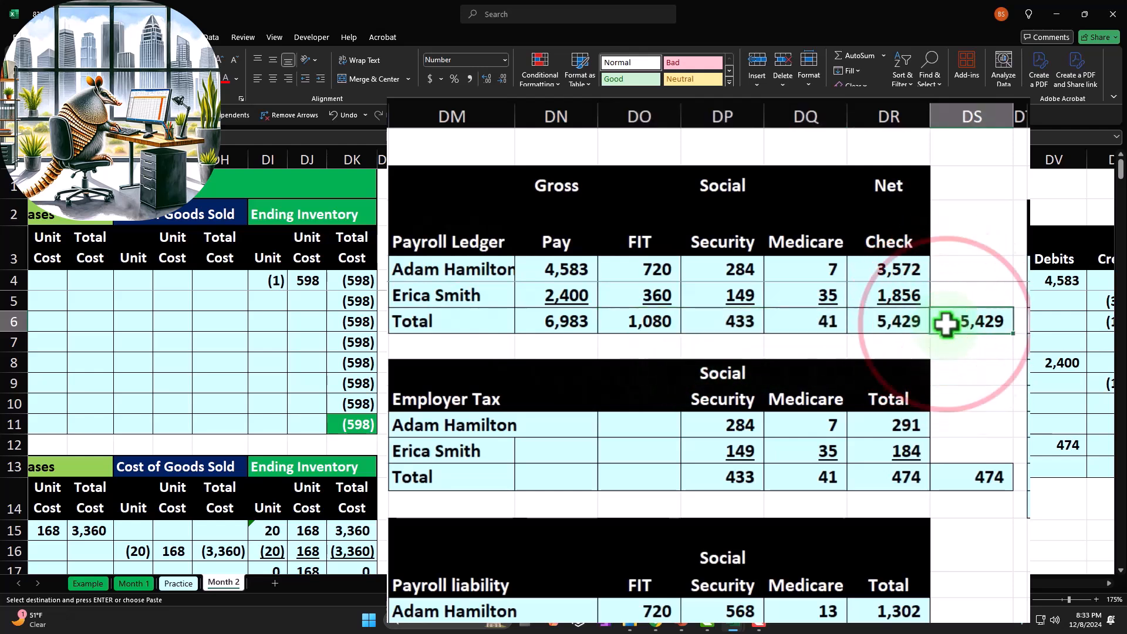